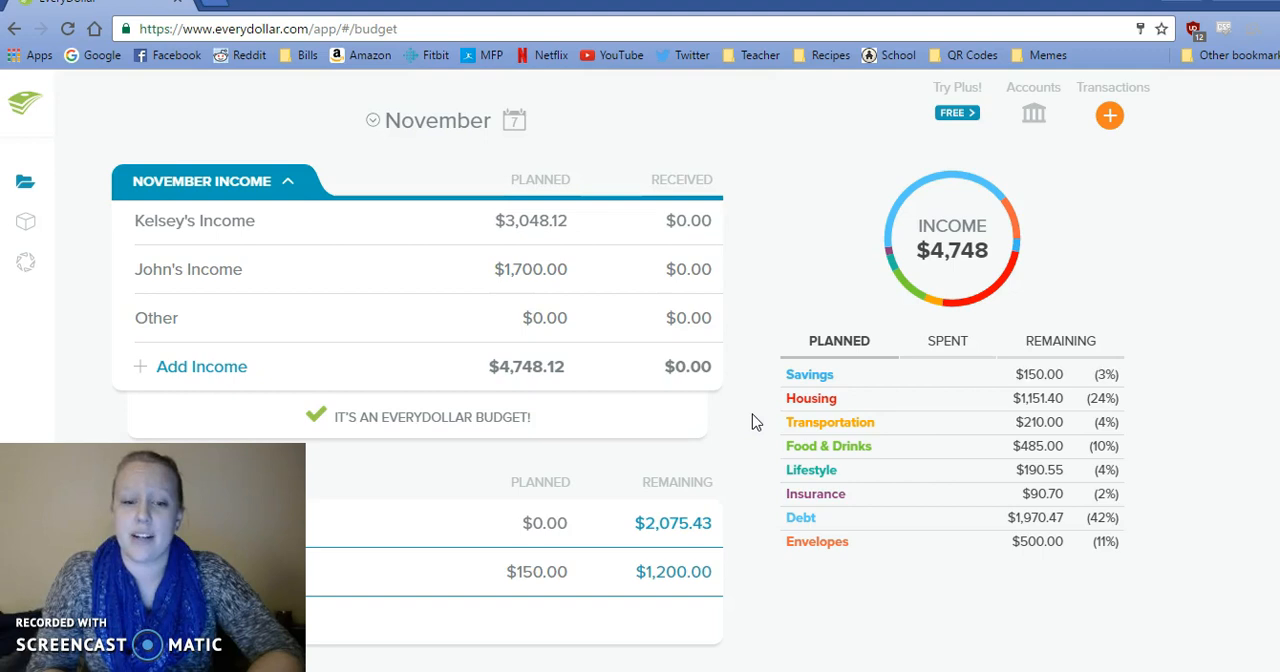
# Switch to the sticky notes, select the 932 amount in the 11/1 Apt entry, and return to the budget.
pyautogui.click(533, 650)
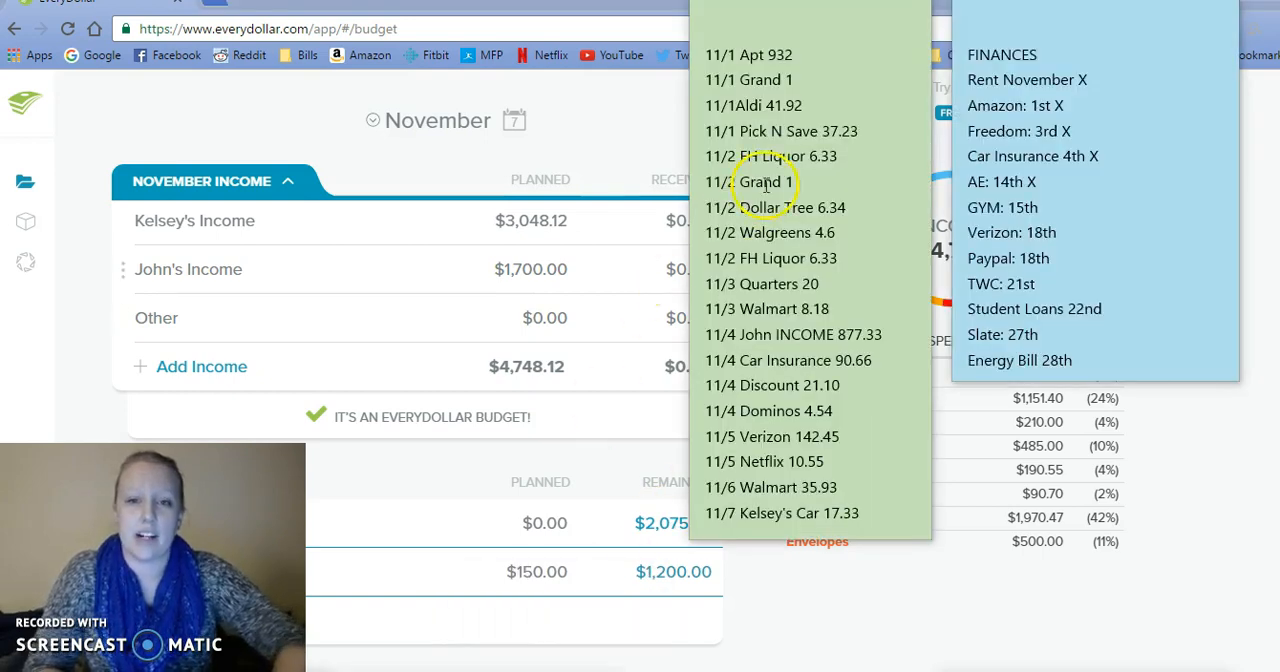
pyautogui.click(795, 55)
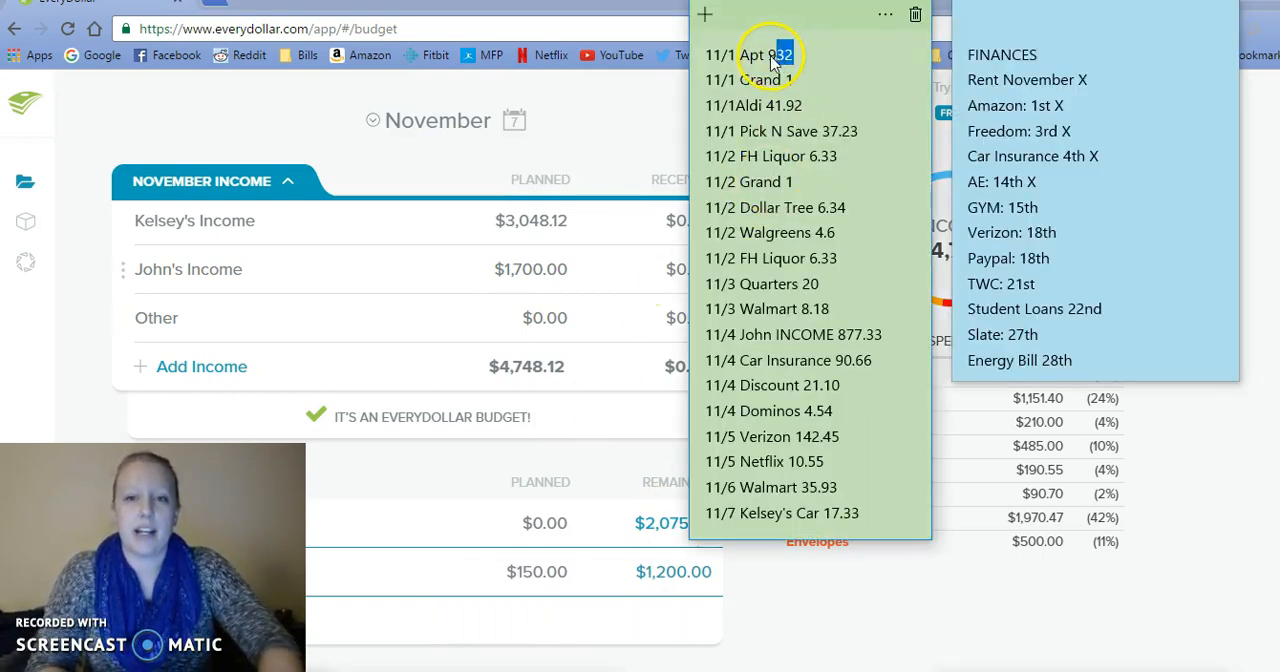
pyautogui.moveTo(770, 55); pyautogui.dragTo(767, 55)
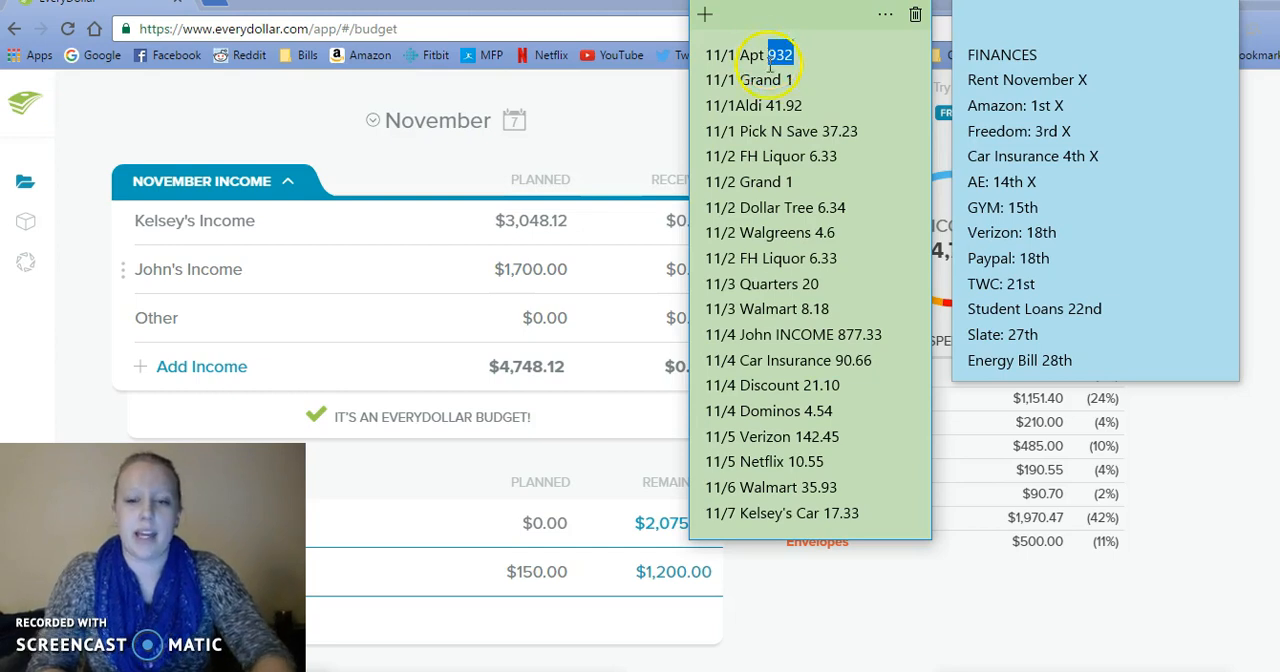
pyautogui.click(757, 574)
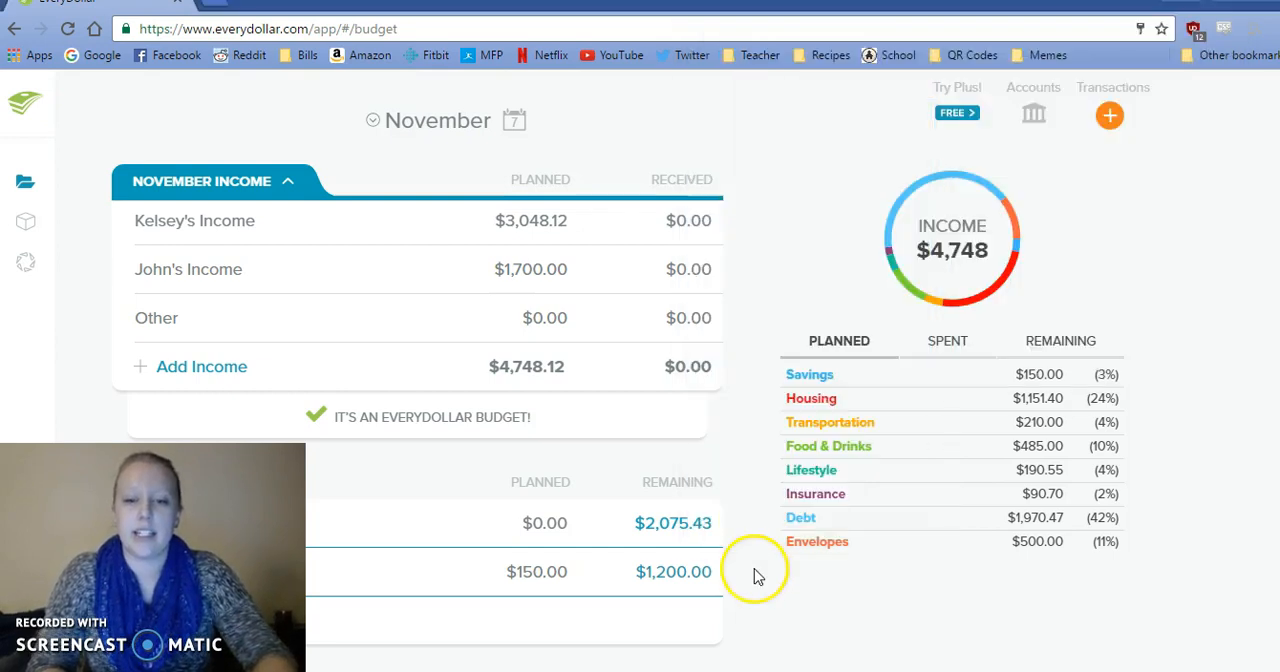
# Create a new expense transaction of $932.00 dated 11/01/16.
pyautogui.click(1112, 115)
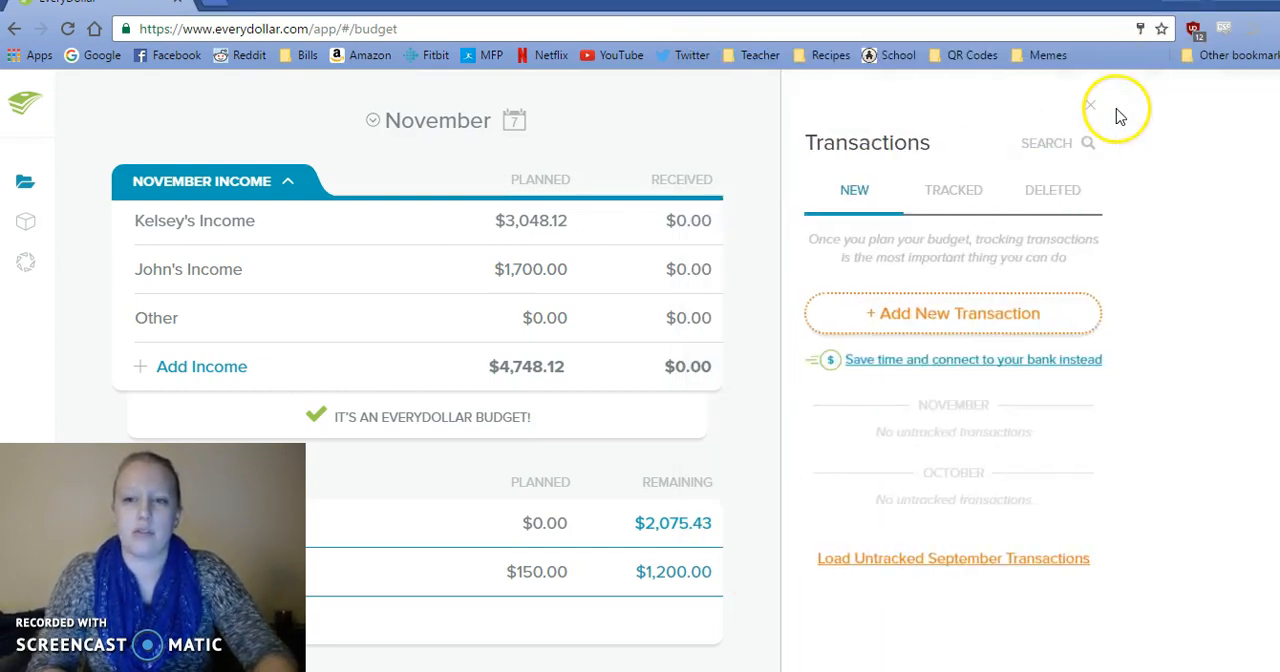
pyautogui.click(942, 318)
pyautogui.click(741, 289)
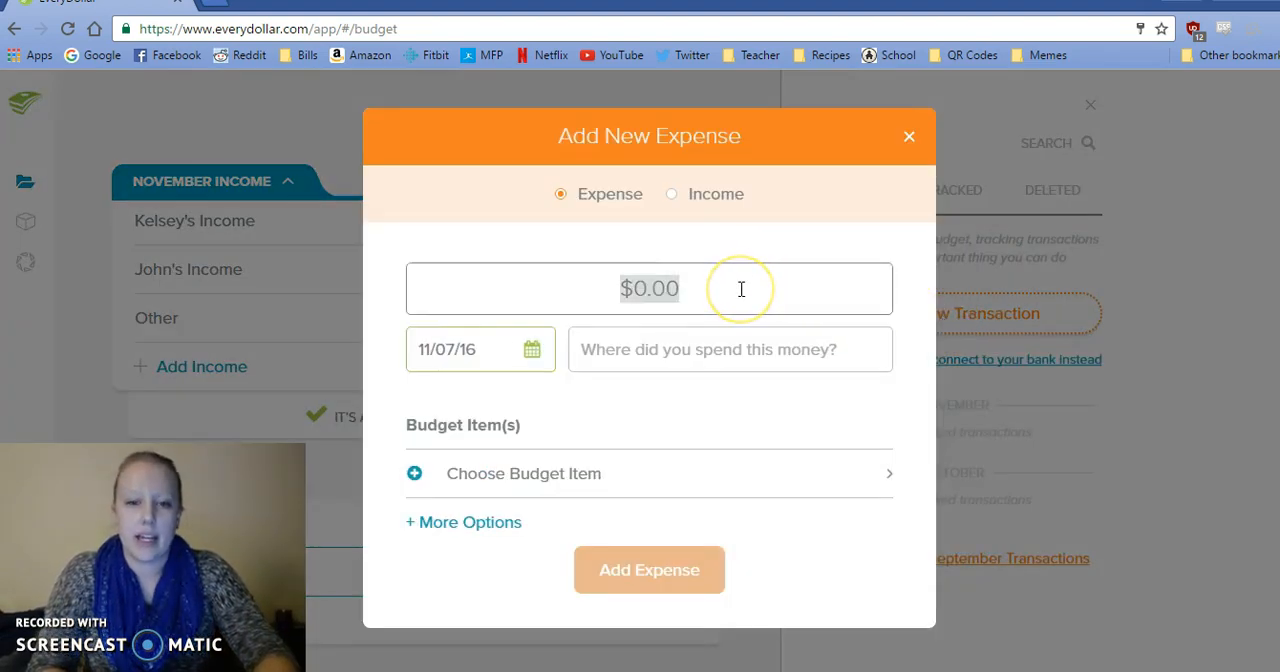
pyautogui.write('932')
pyautogui.click(540, 355)
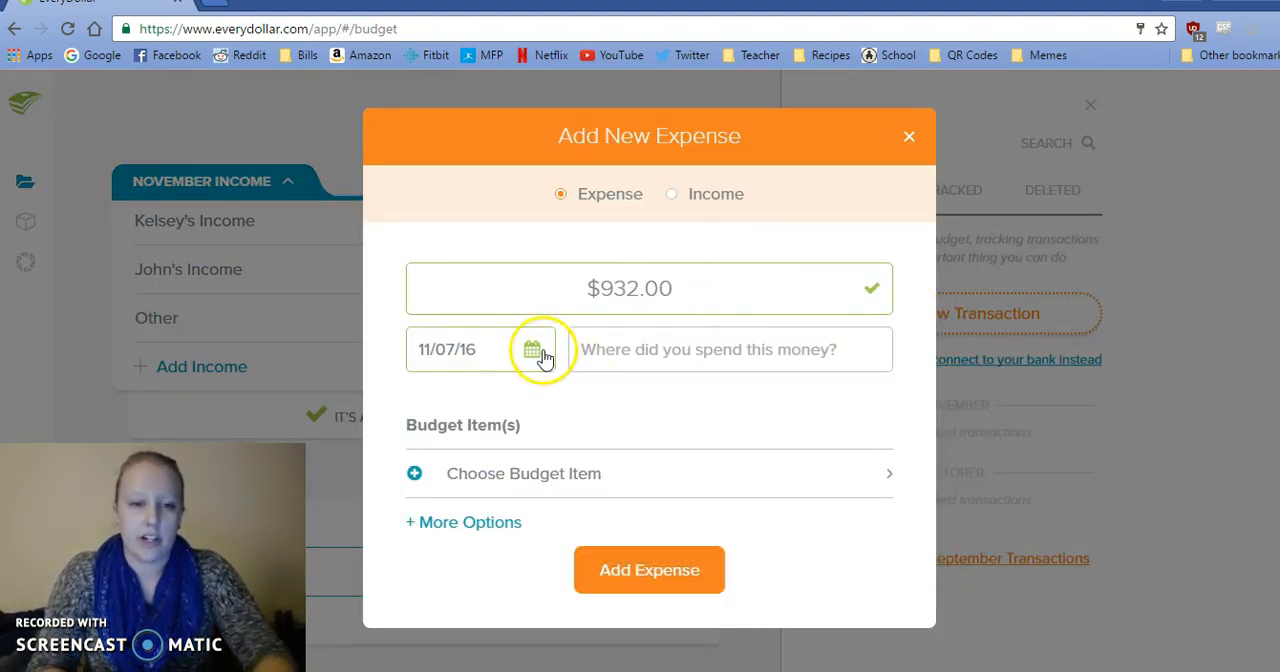
pyautogui.click(526, 477)
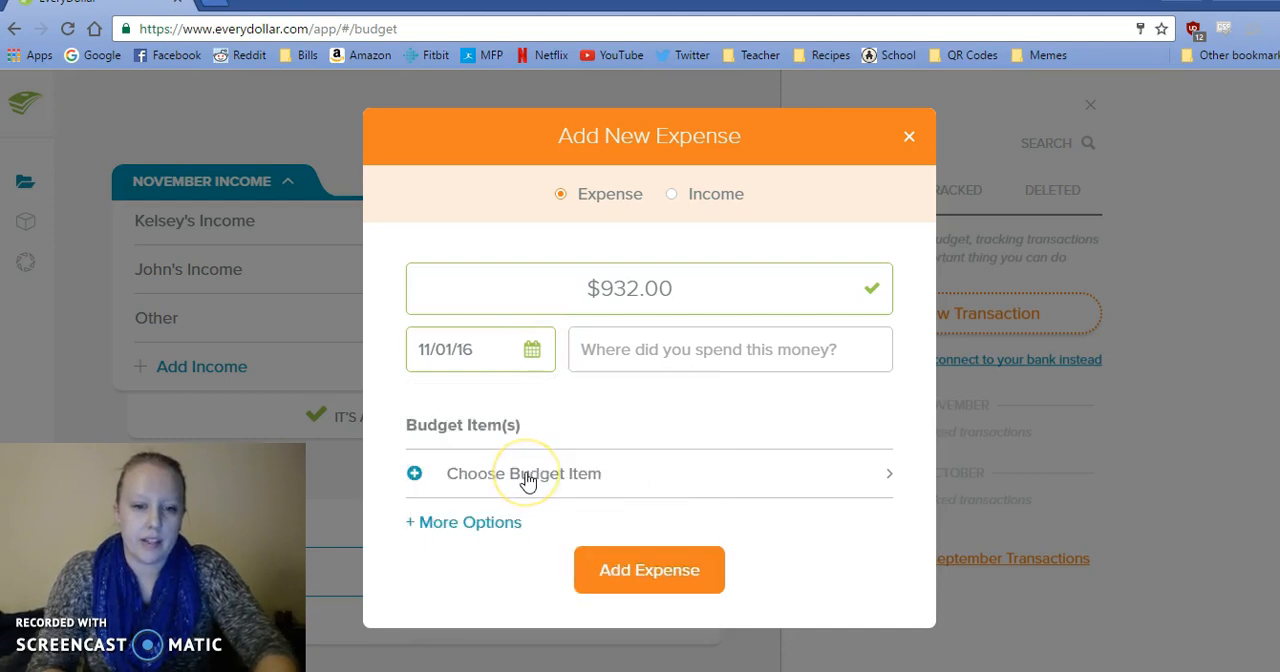
# Assign the $932.00 expense to the Apartment budget item under Housing and track it.
pyautogui.click(528, 477)
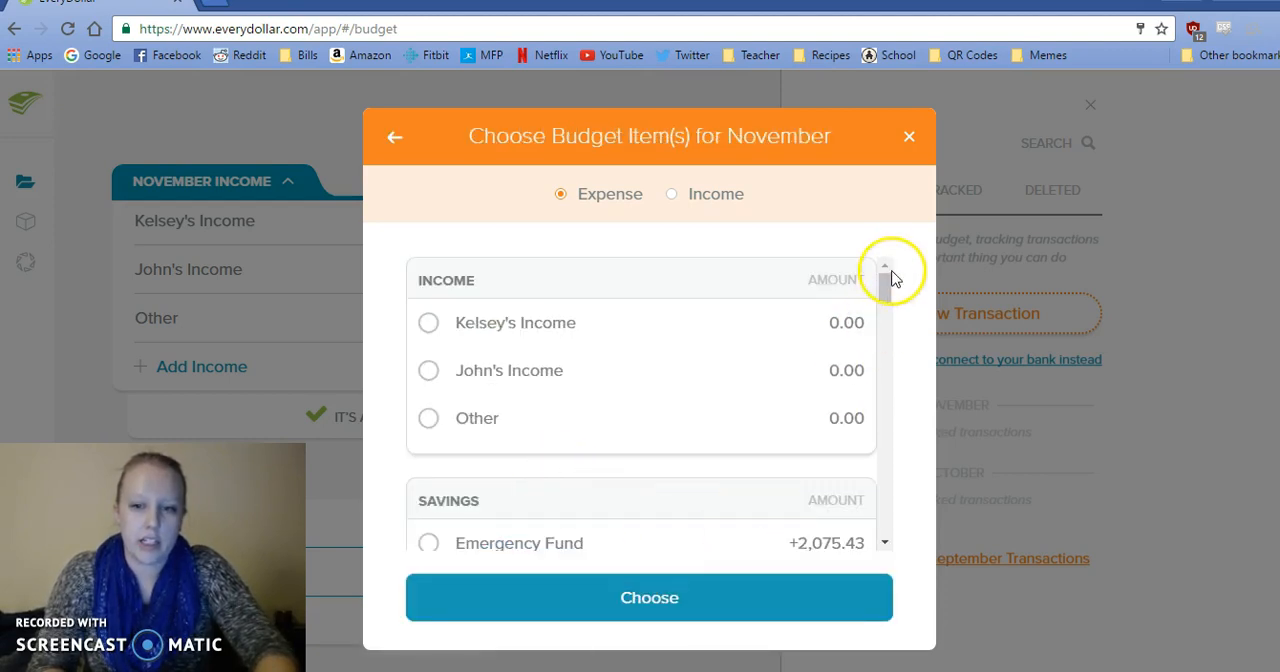
pyautogui.moveTo(888, 290); pyautogui.dragTo(884, 318)
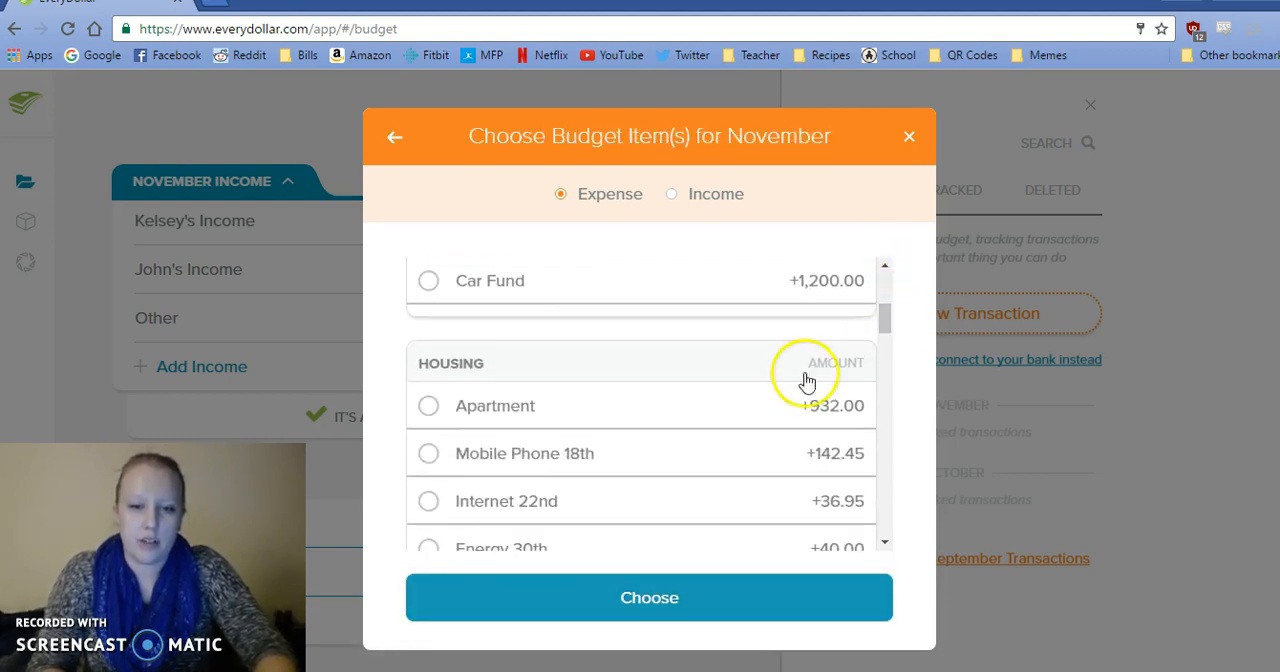
pyautogui.click(778, 420)
pyautogui.click(689, 605)
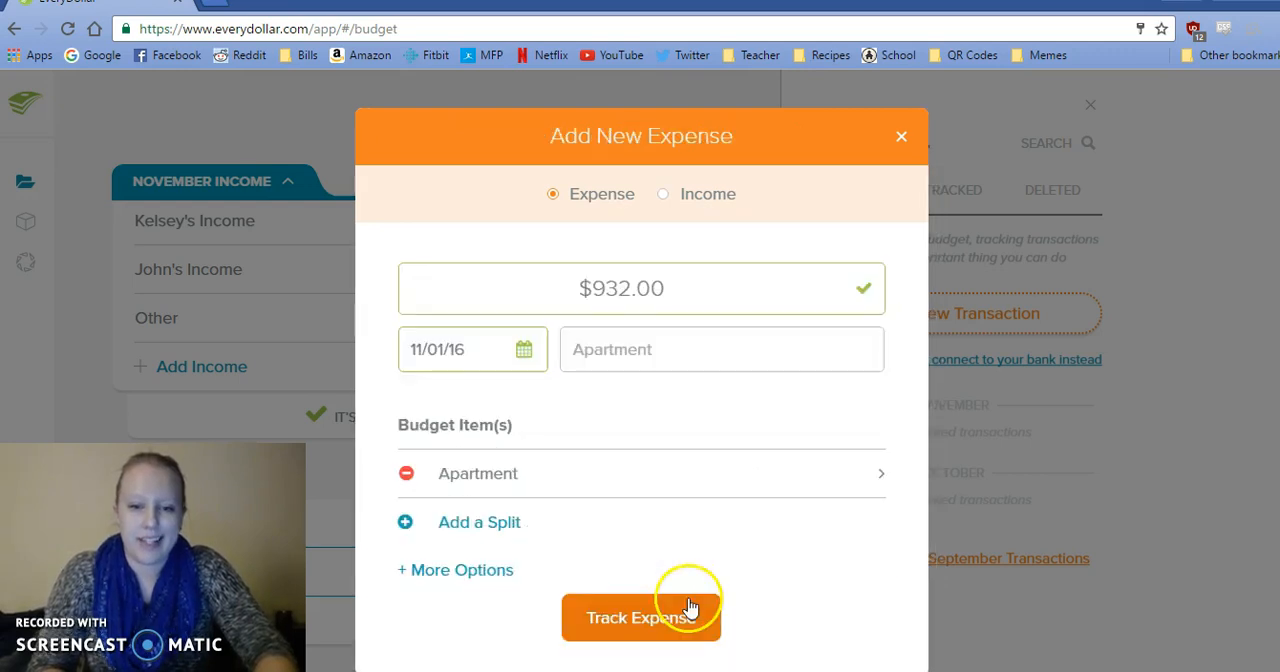
pyautogui.click(659, 620)
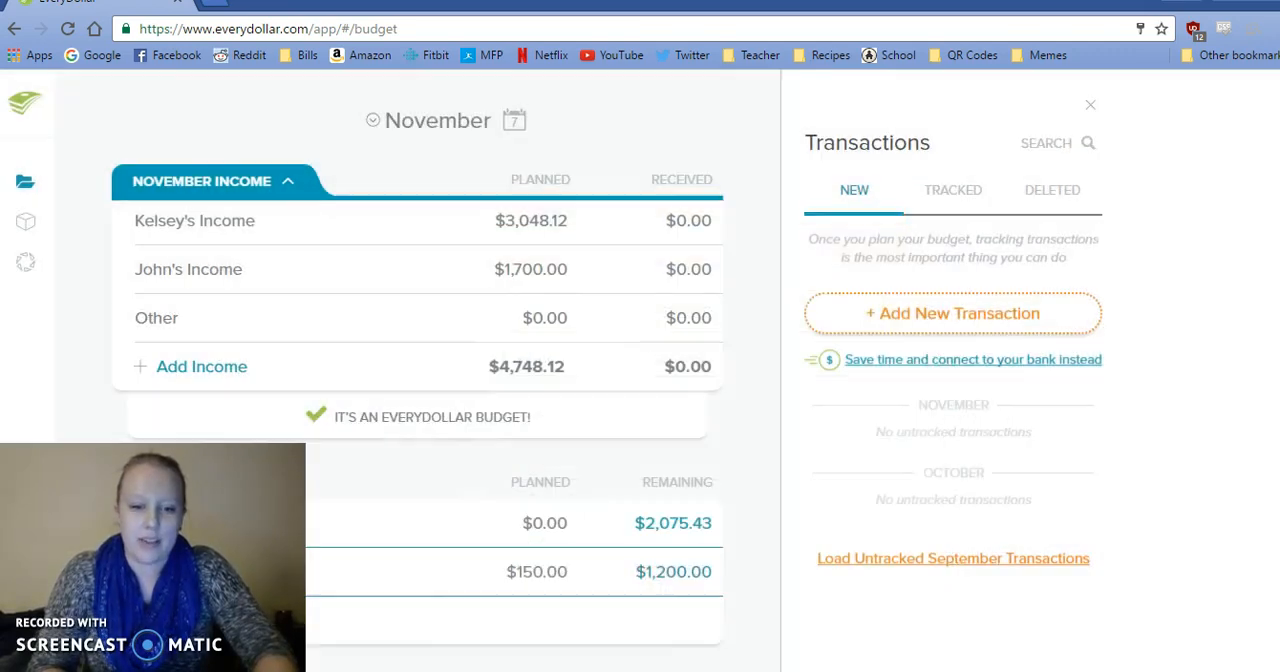
# Check the 11/1 Grand entry in the sticky notes and start a new expense of $1.00.
pyautogui.hotkey('alt', 'Tab')
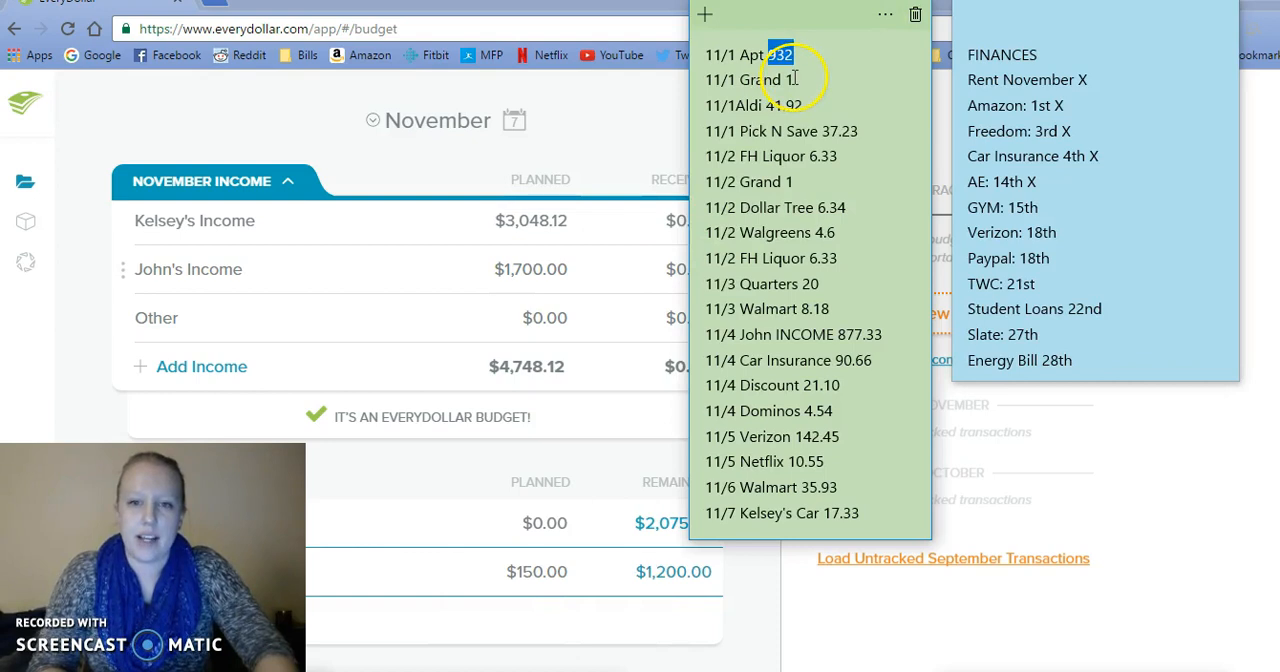
pyautogui.click(677, 140)
pyautogui.click(840, 320)
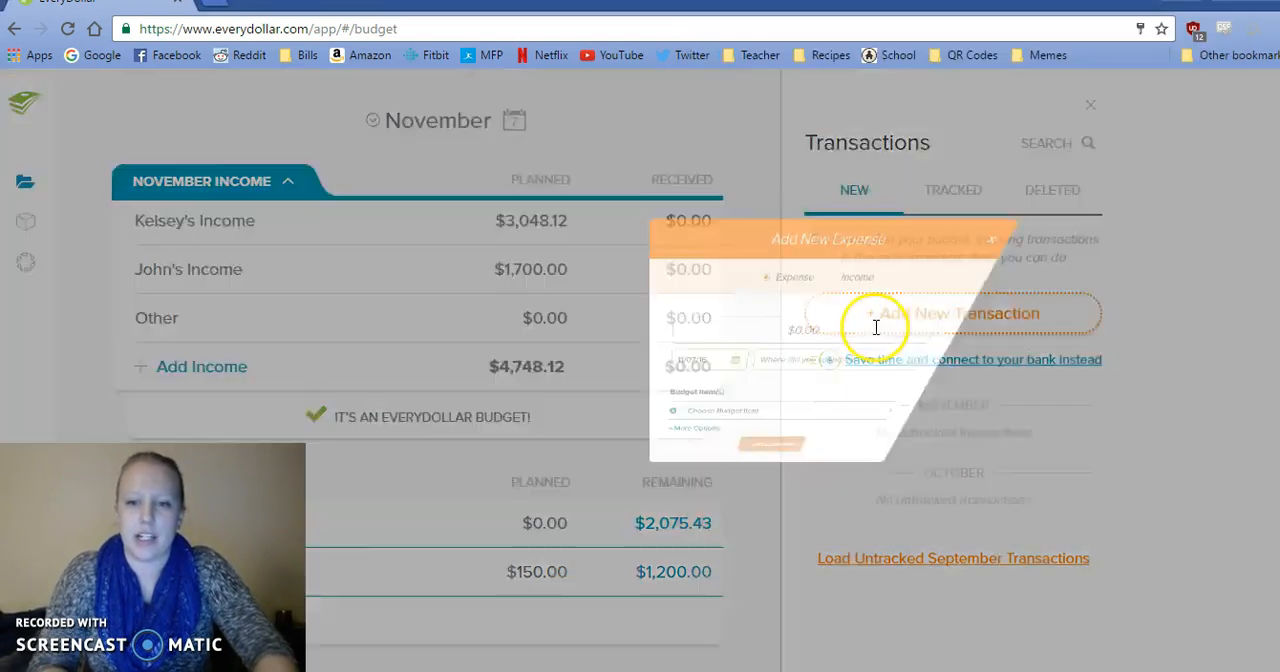
pyautogui.click(672, 290)
pyautogui.write('1')
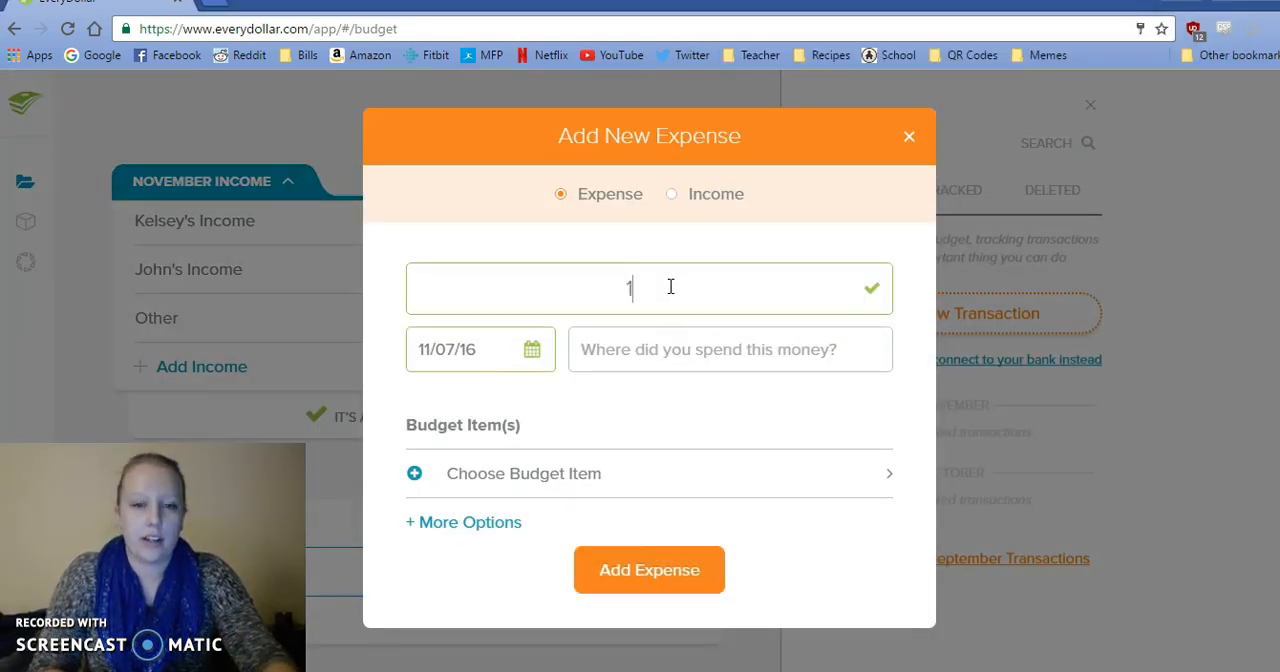
# Date the $1.00 expense 11/01/16 and enter Grand as the place where the money was spent.
pyautogui.click(534, 357)
pyautogui.click(560, 670)
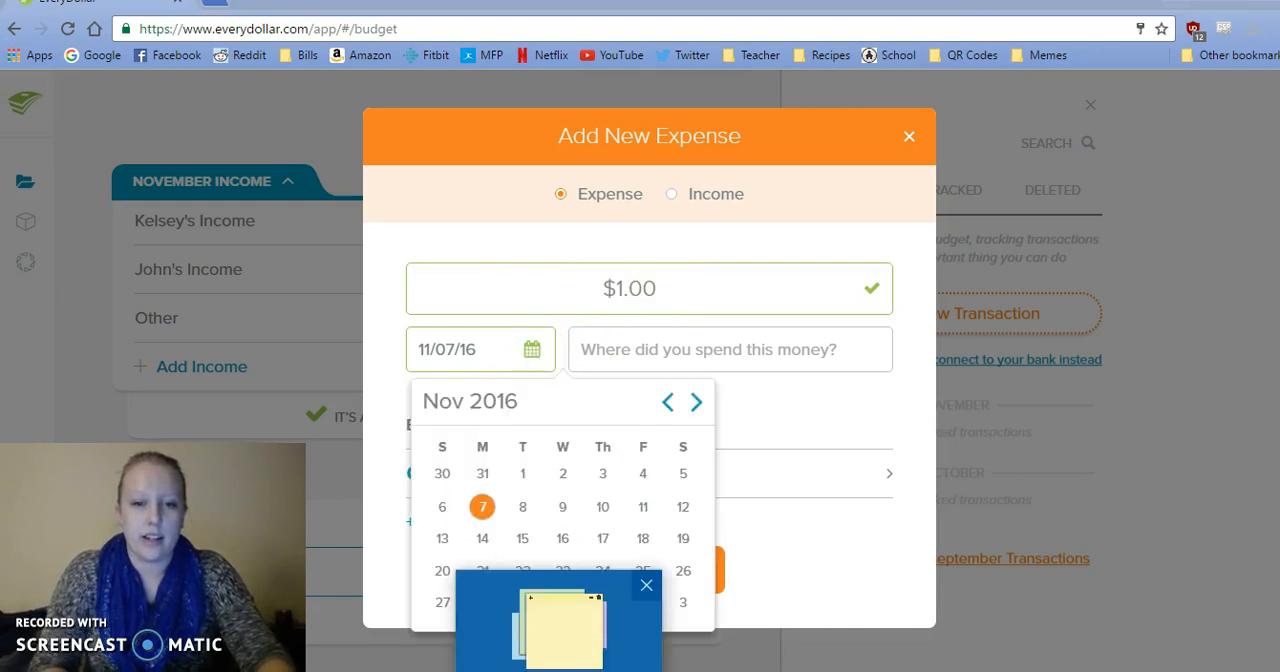
pyautogui.click(560, 670)
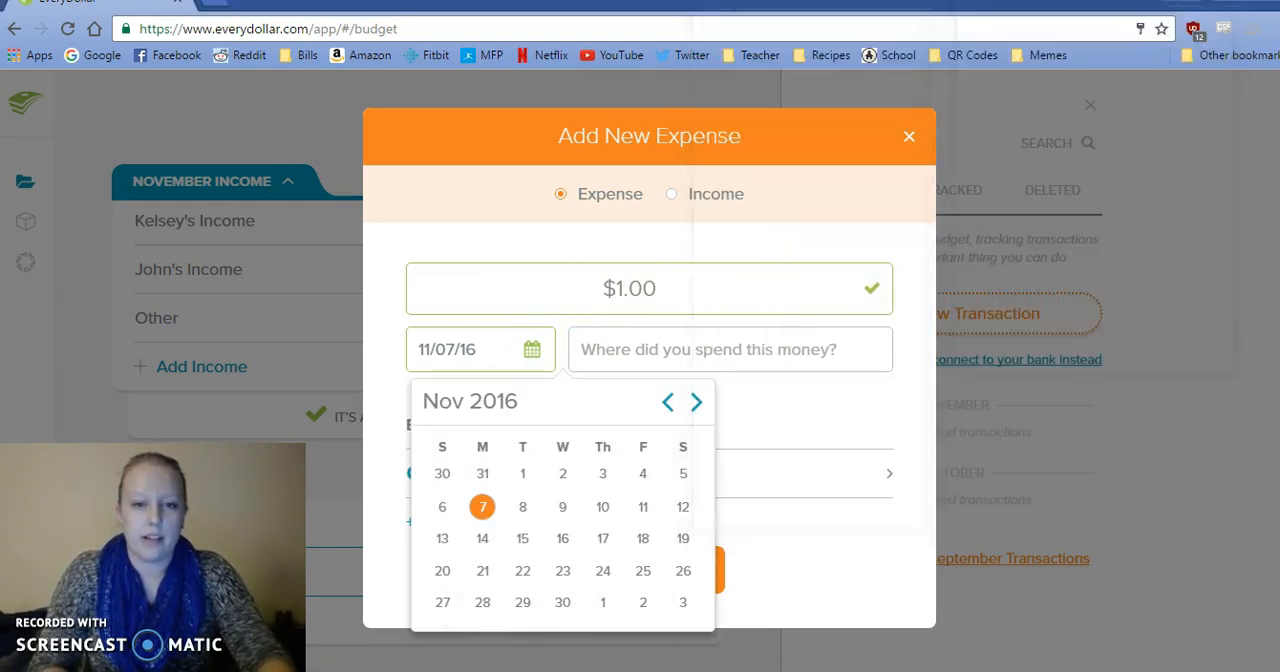
pyautogui.click(522, 478)
pyautogui.click(600, 357)
pyautogui.write('Grand')
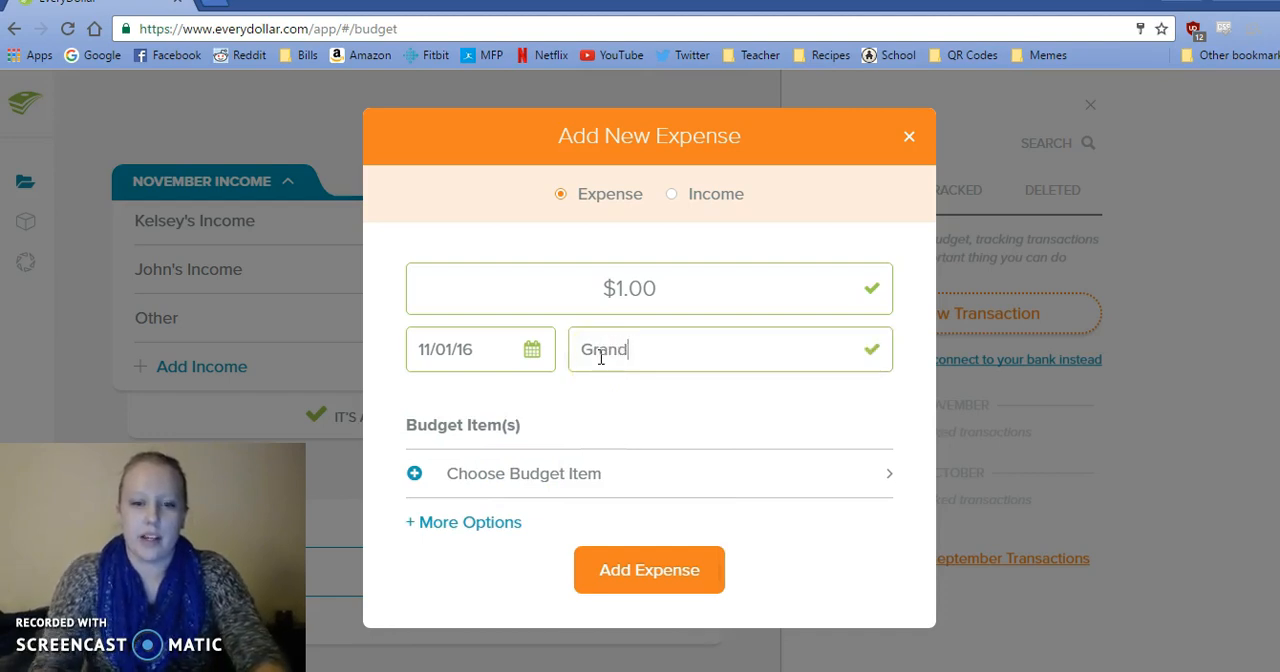
# Assign the Grand expense to the second of the two Personal budget items and track it.
pyautogui.click(580, 473)
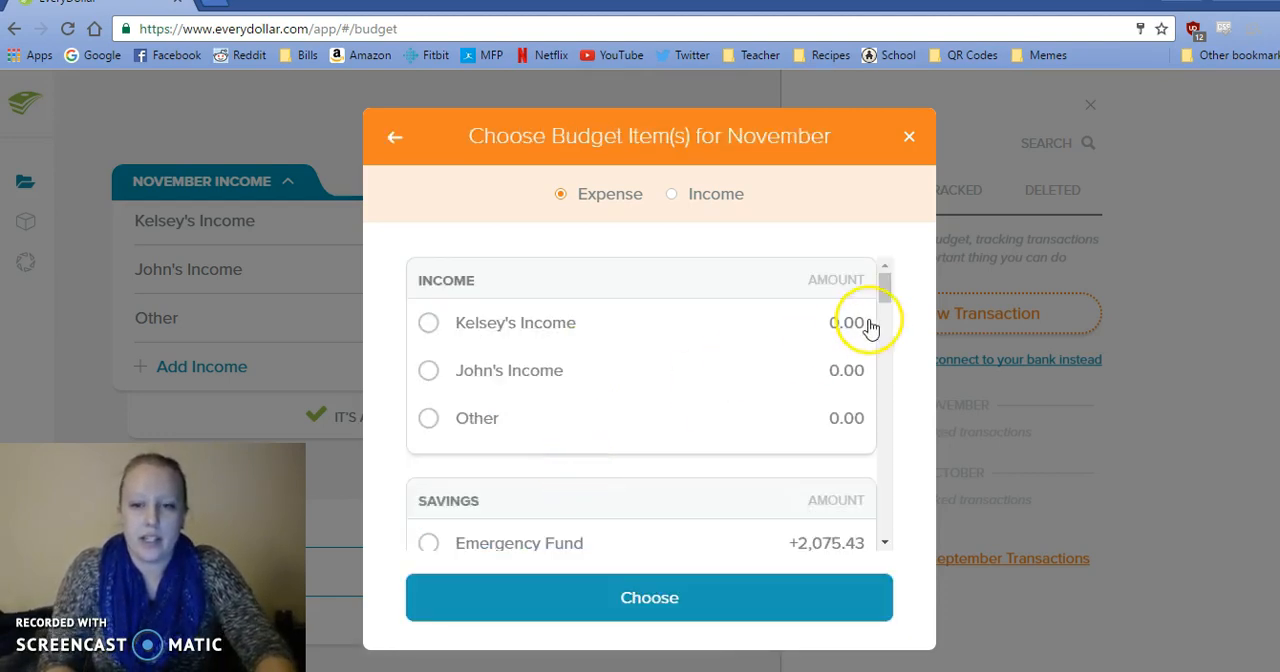
pyautogui.moveTo(884, 287); pyautogui.dragTo(881, 418)
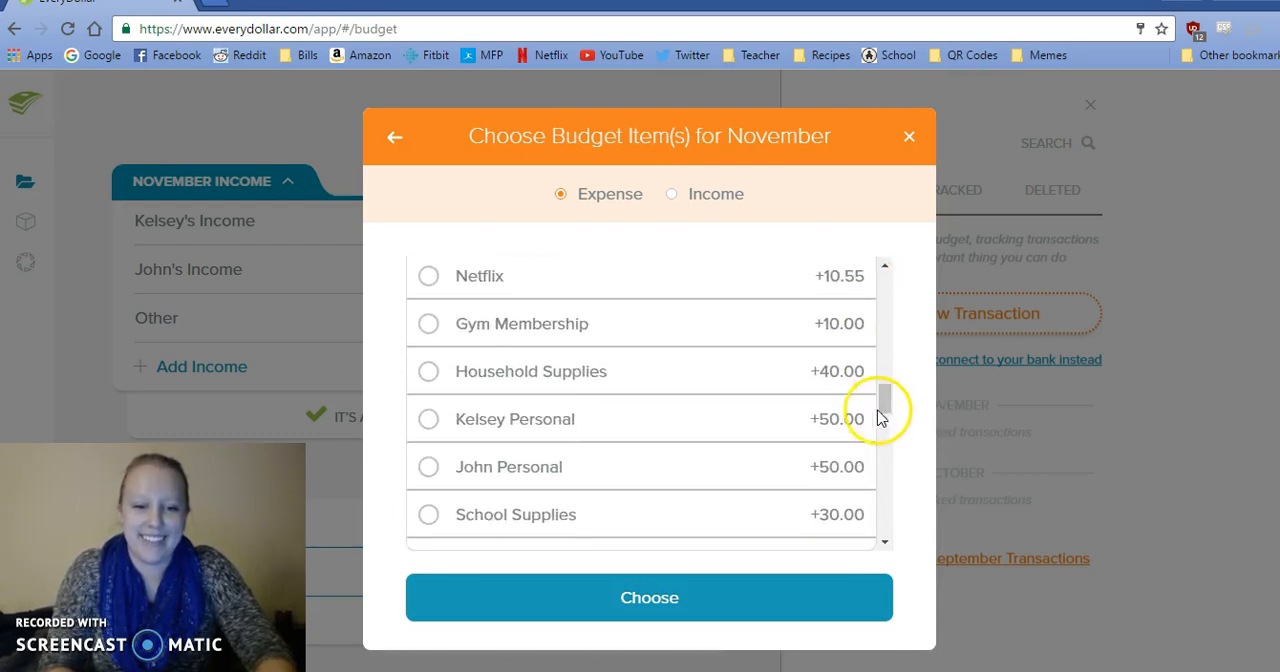
pyautogui.click(771, 487)
pyautogui.click(727, 584)
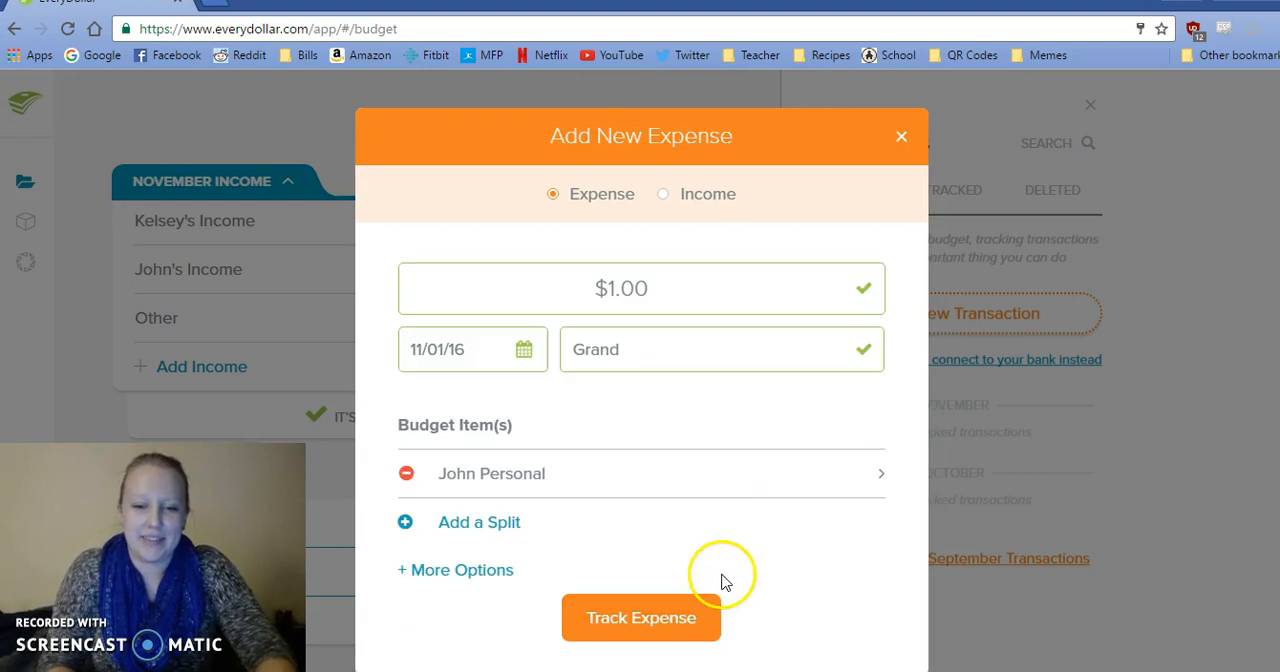
pyautogui.click(661, 612)
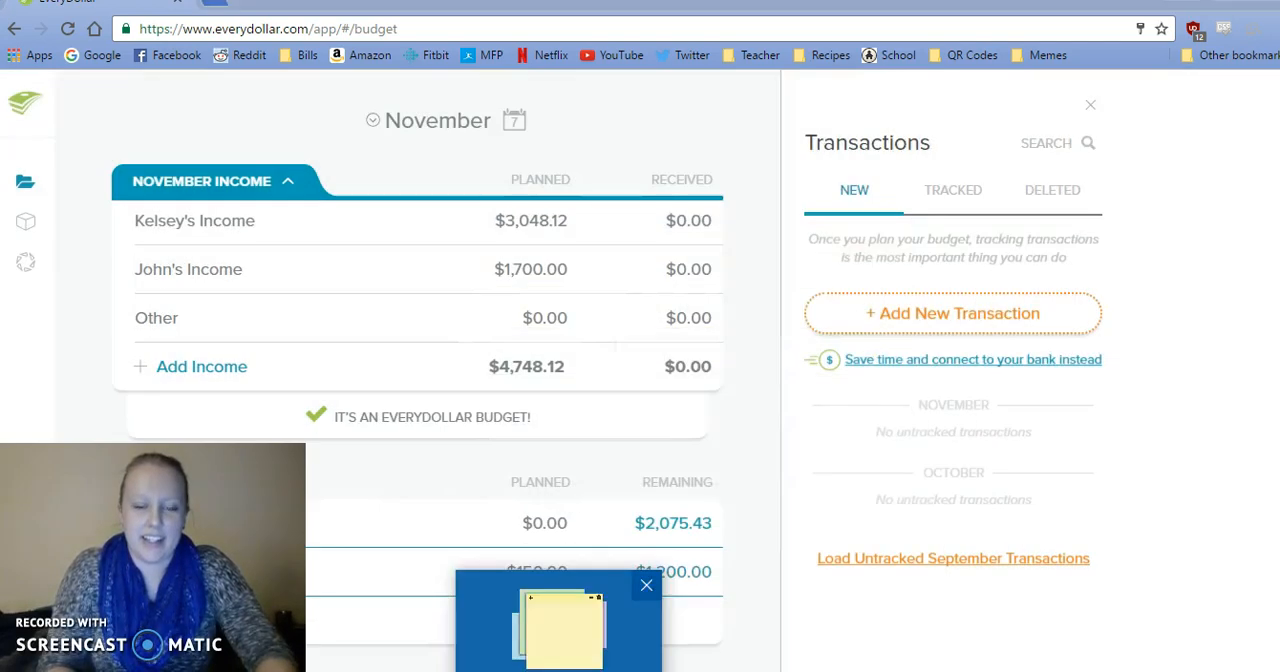
# Copy the 11/1 Aldi amount, 41.92, from the sticky notes into a new expense.
pyautogui.click(558, 628)
pyautogui.moveTo(805, 105); pyautogui.dragTo(777, 110)
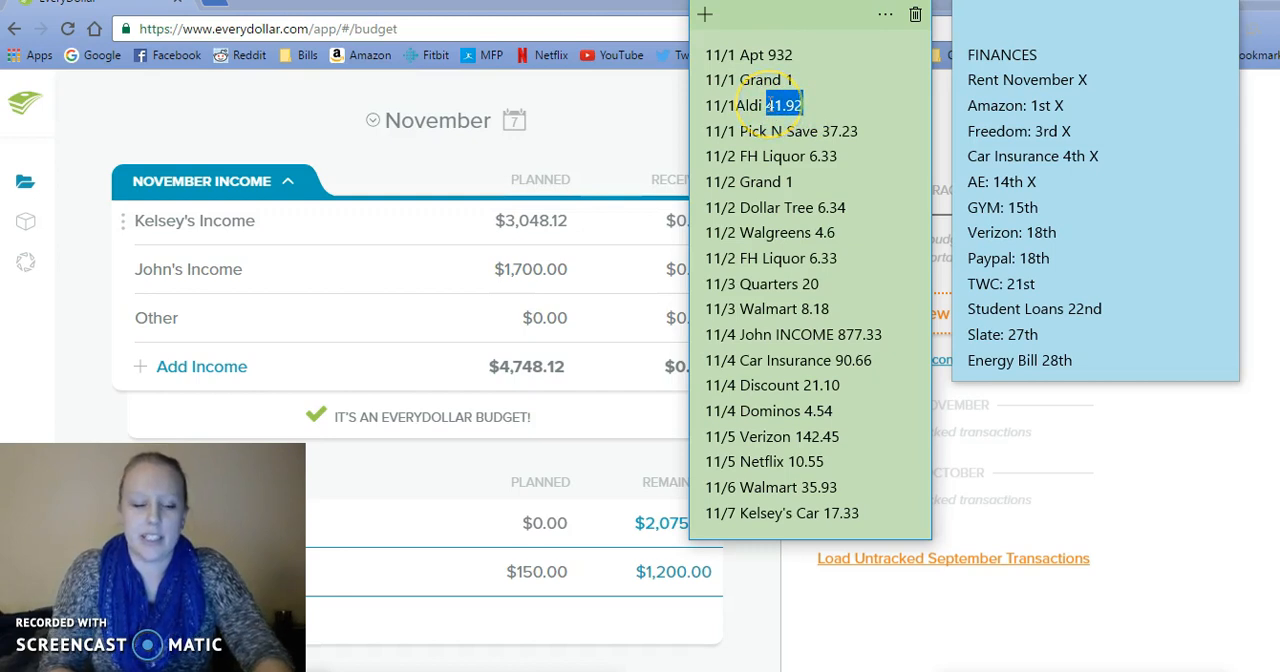
pyautogui.click(660, 122)
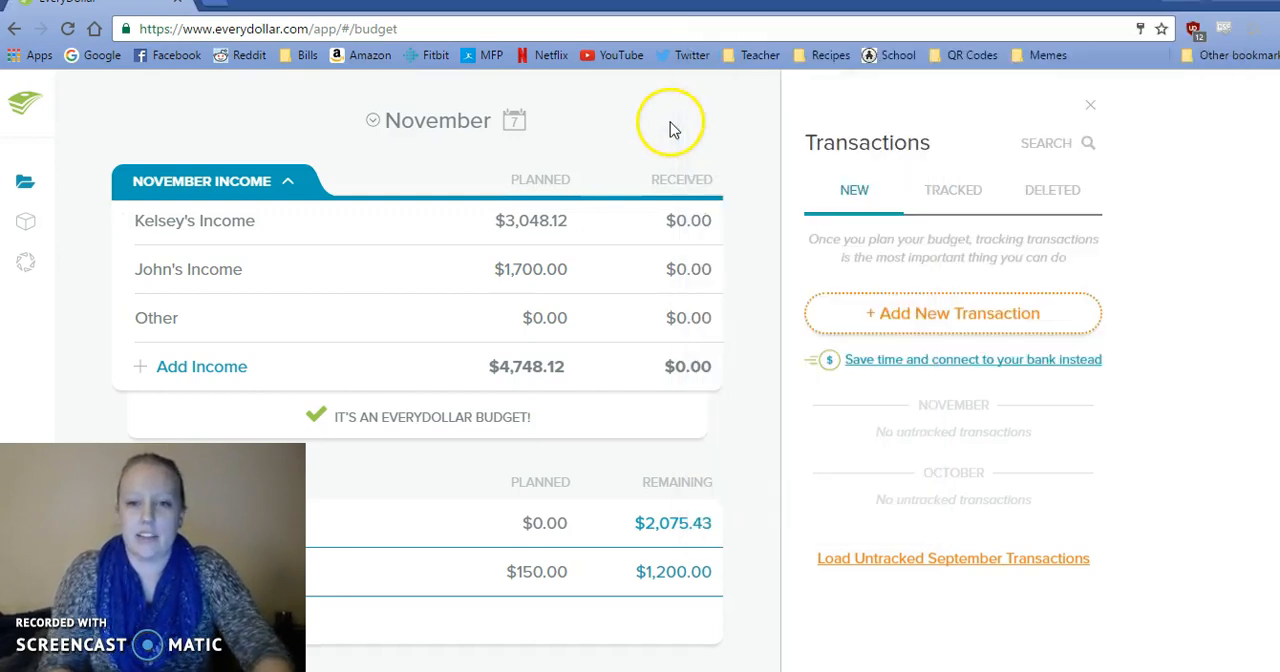
pyautogui.click(908, 328)
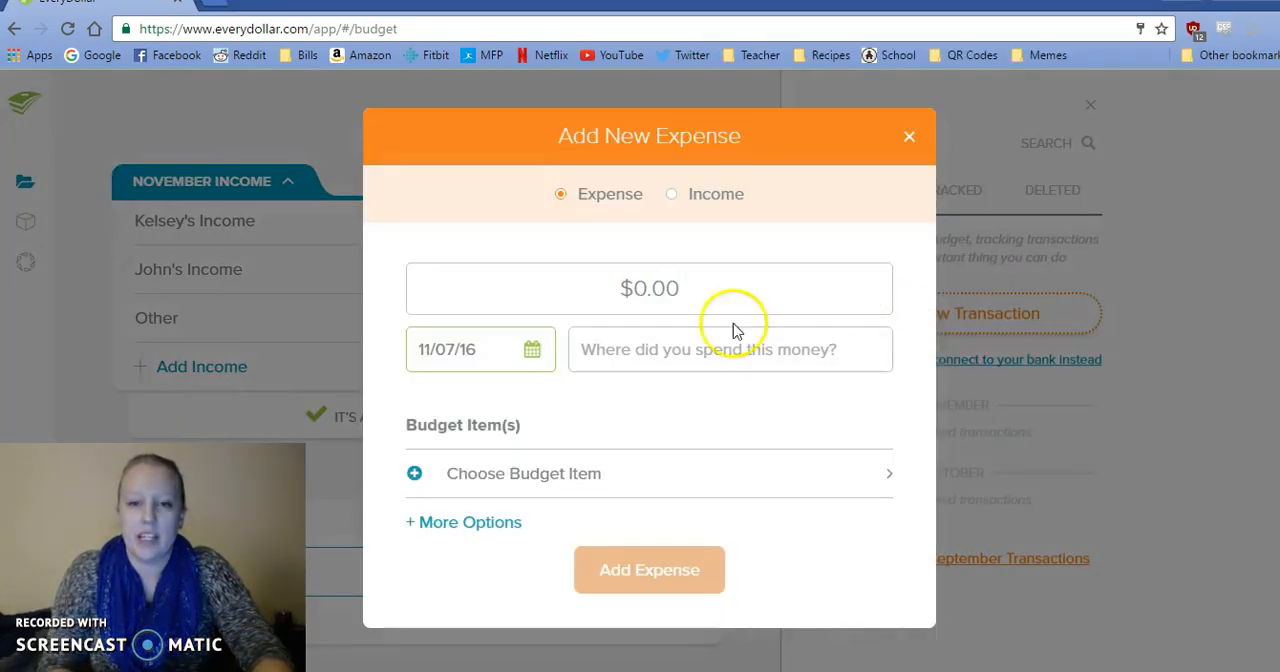
pyautogui.click(687, 282)
pyautogui.write('41.92')
# Enter Aldi as the merchant, date the expense 11/01/16, and add it without a budget item.
pyautogui.click(590, 337)
pyautogui.write('A')
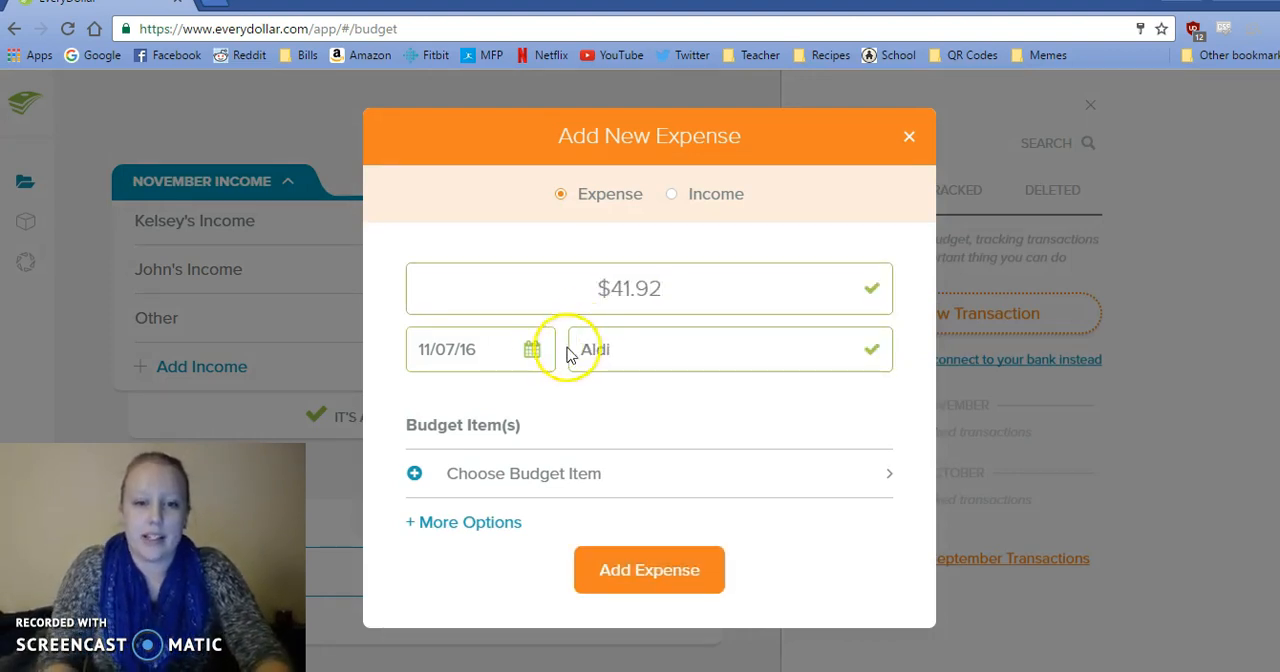
pyautogui.click(532, 350)
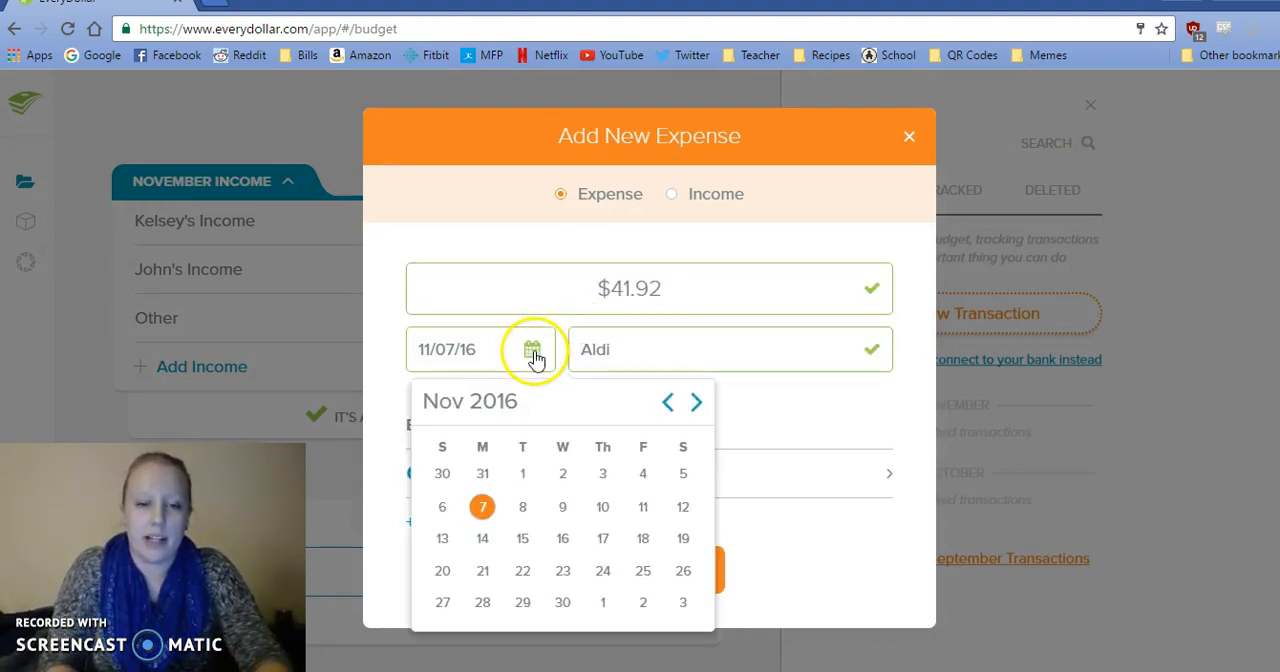
pyautogui.click(533, 475)
pyautogui.click(612, 578)
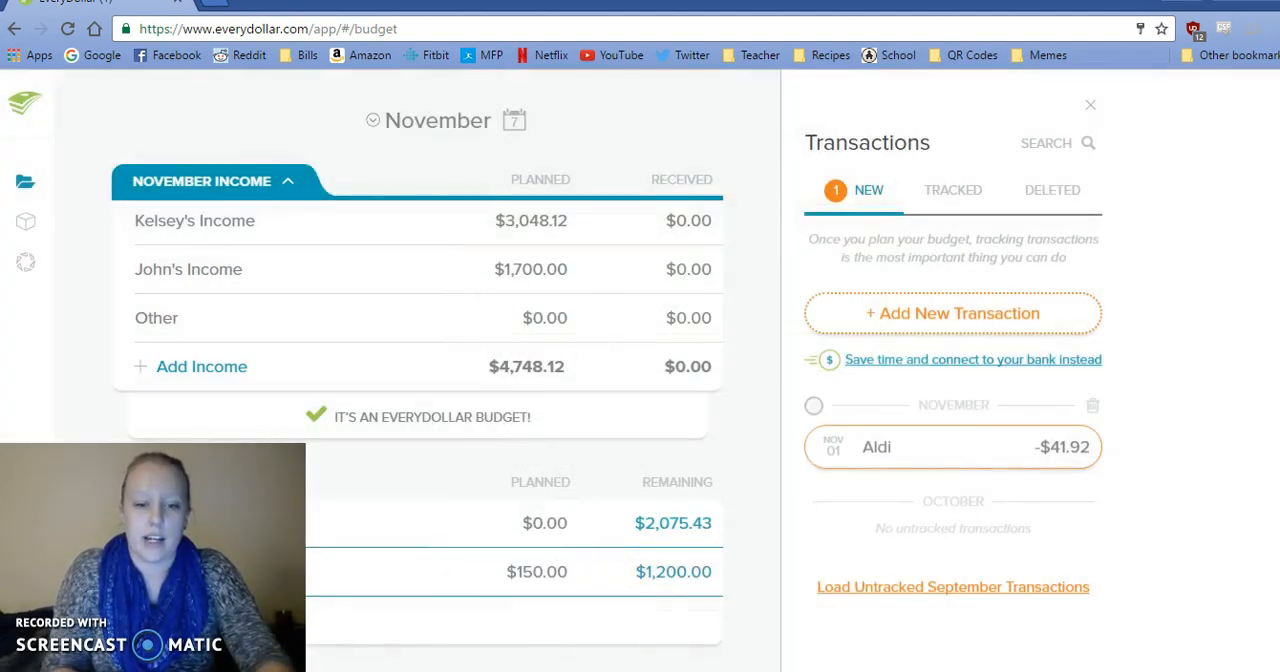
# Select the 37.23 amount of the 11/1 Pick N Save entry in the sticky notes and return to the budget.
pyautogui.moveTo(559, 671)
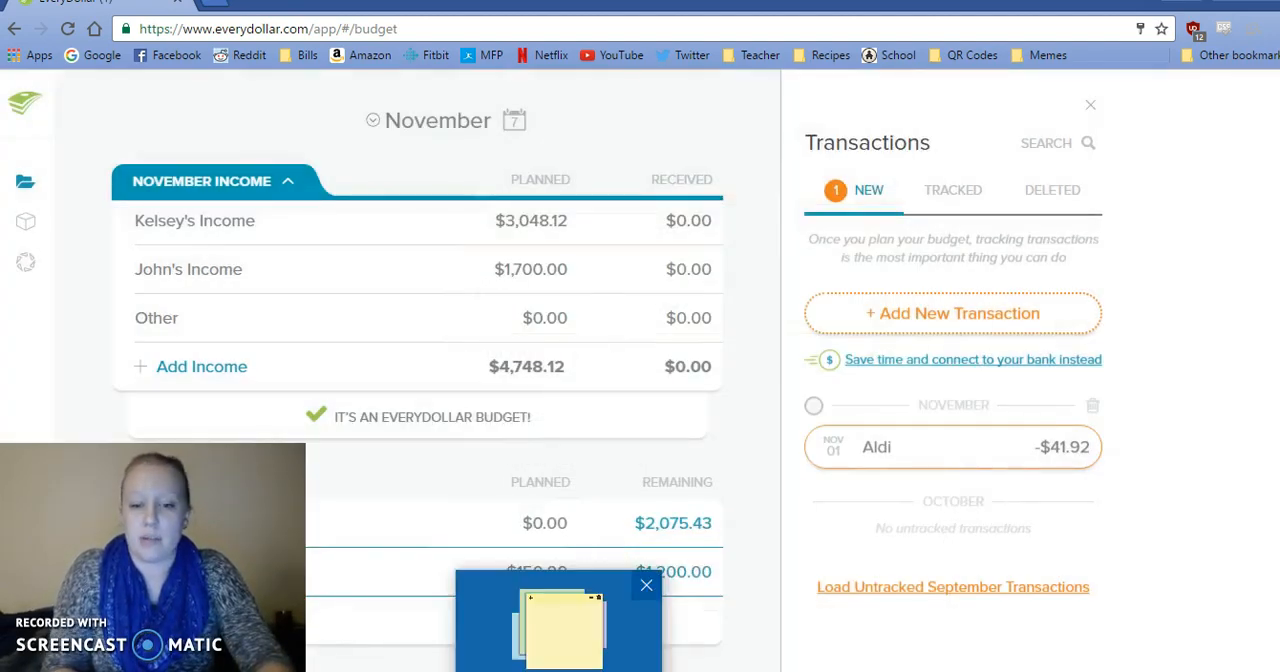
pyautogui.click(559, 630)
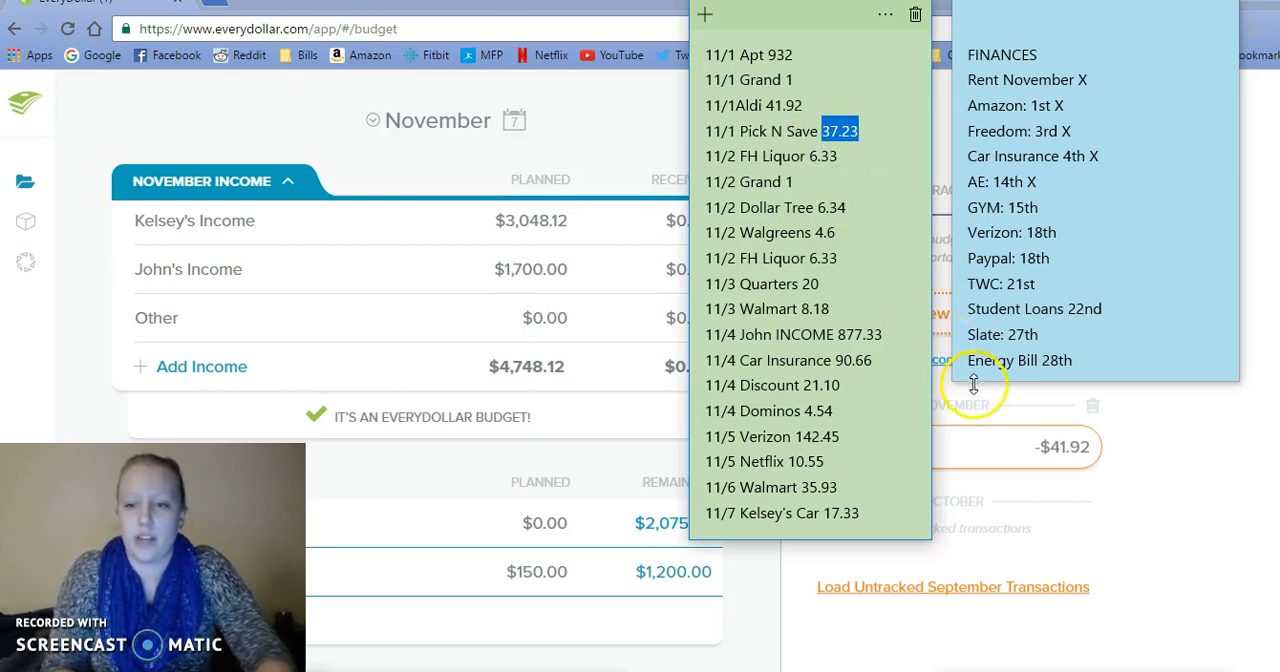
pyautogui.click(1120, 512)
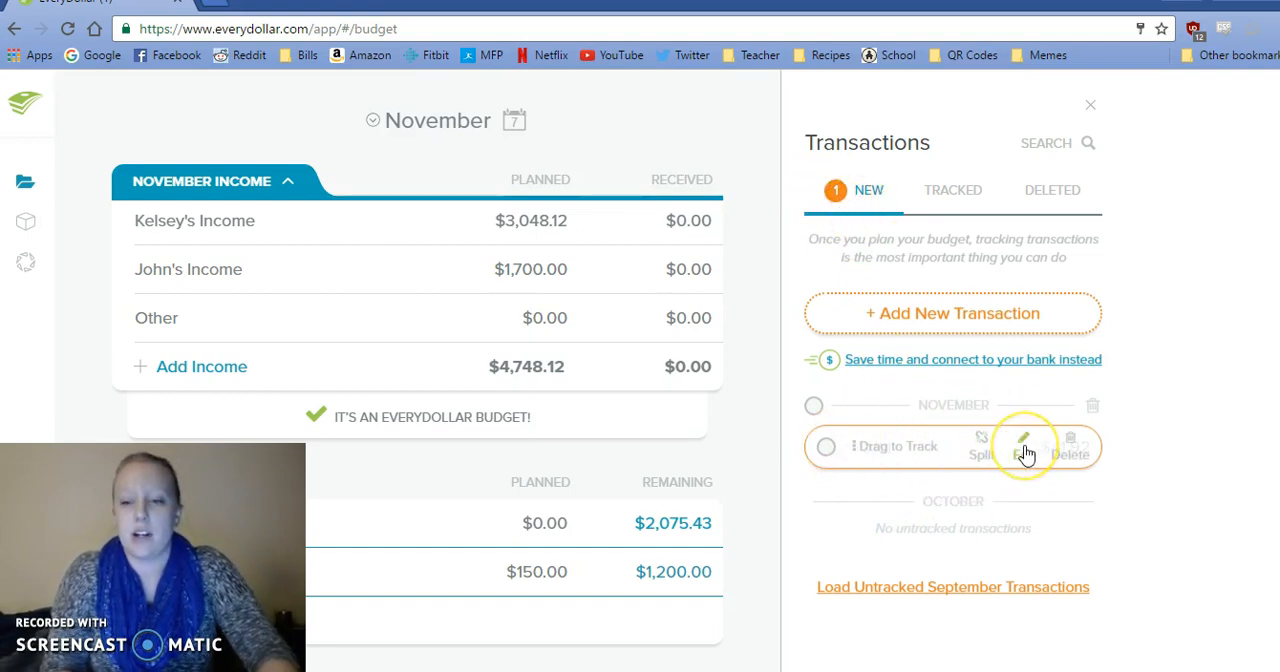
# Edit the untracked Aldi transaction, assign it to Groceries under Food & Drinks, and track it.
pyautogui.click(1025, 453)
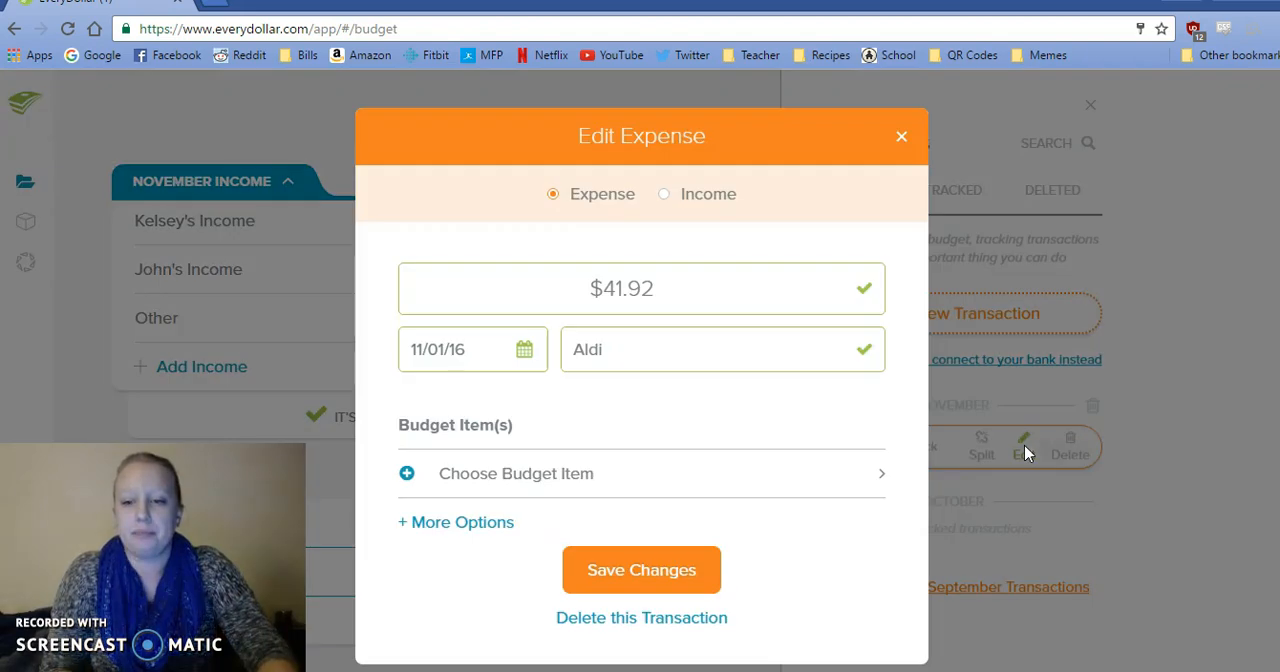
pyautogui.click(451, 477)
pyautogui.moveTo(885, 289); pyautogui.dragTo(866, 381)
pyautogui.click(812, 350)
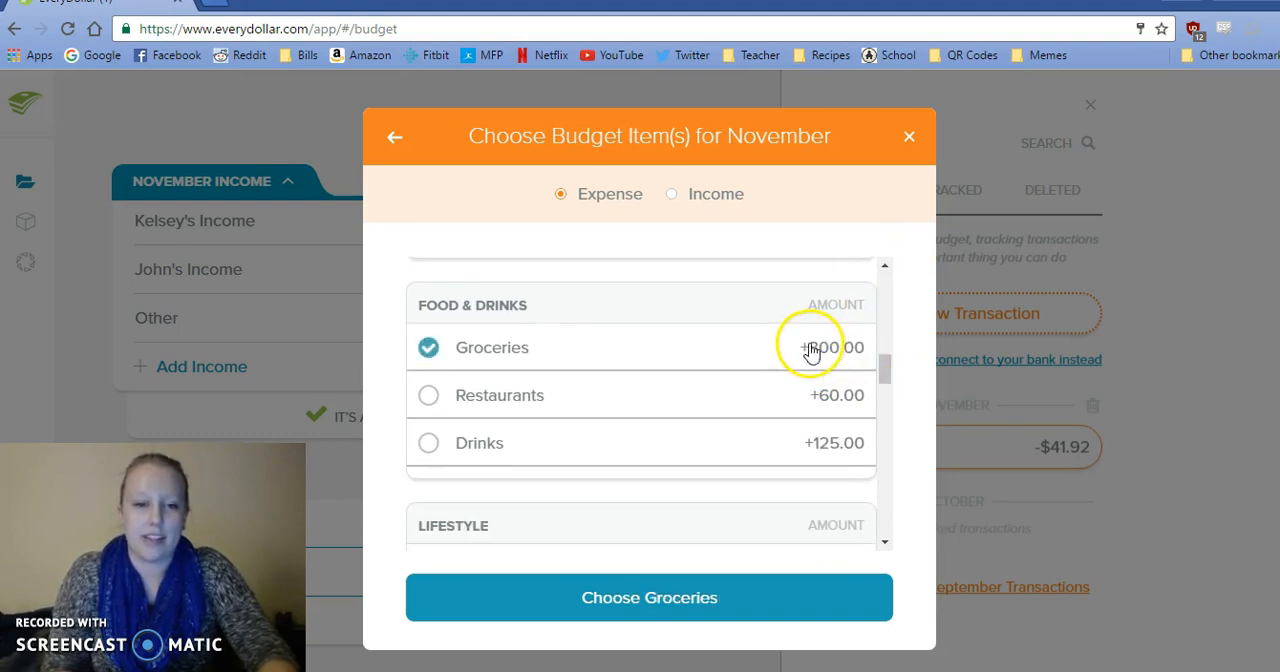
pyautogui.click(715, 607)
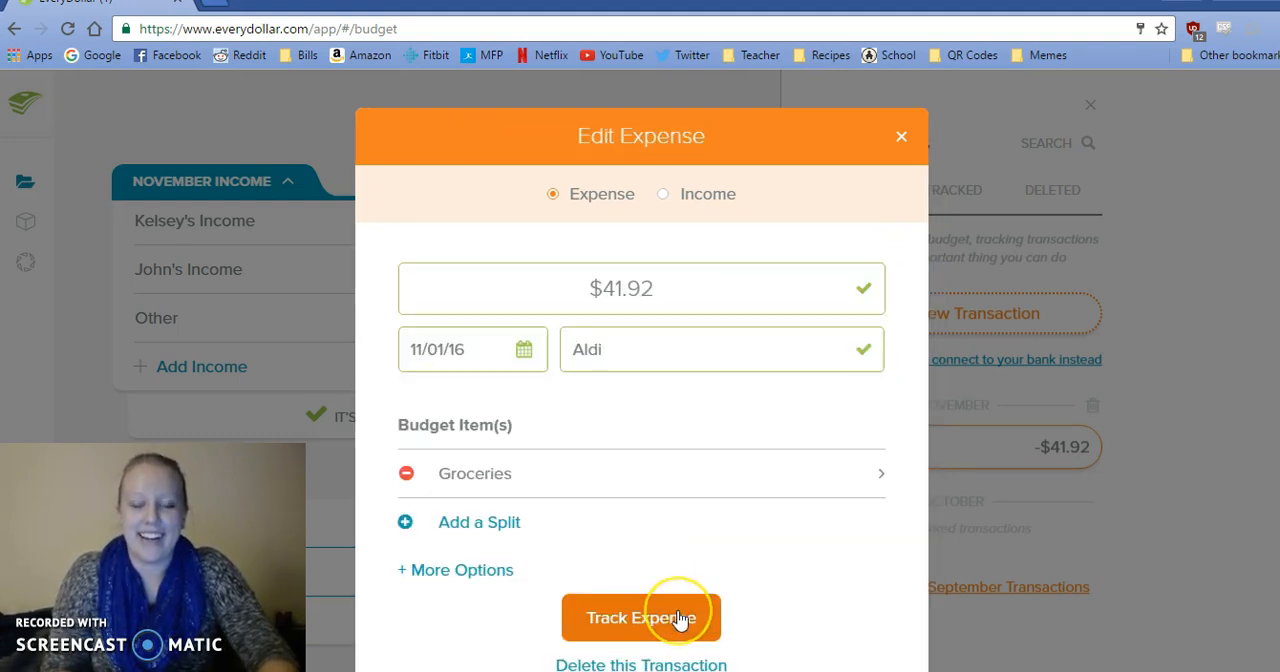
pyautogui.click(680, 540)
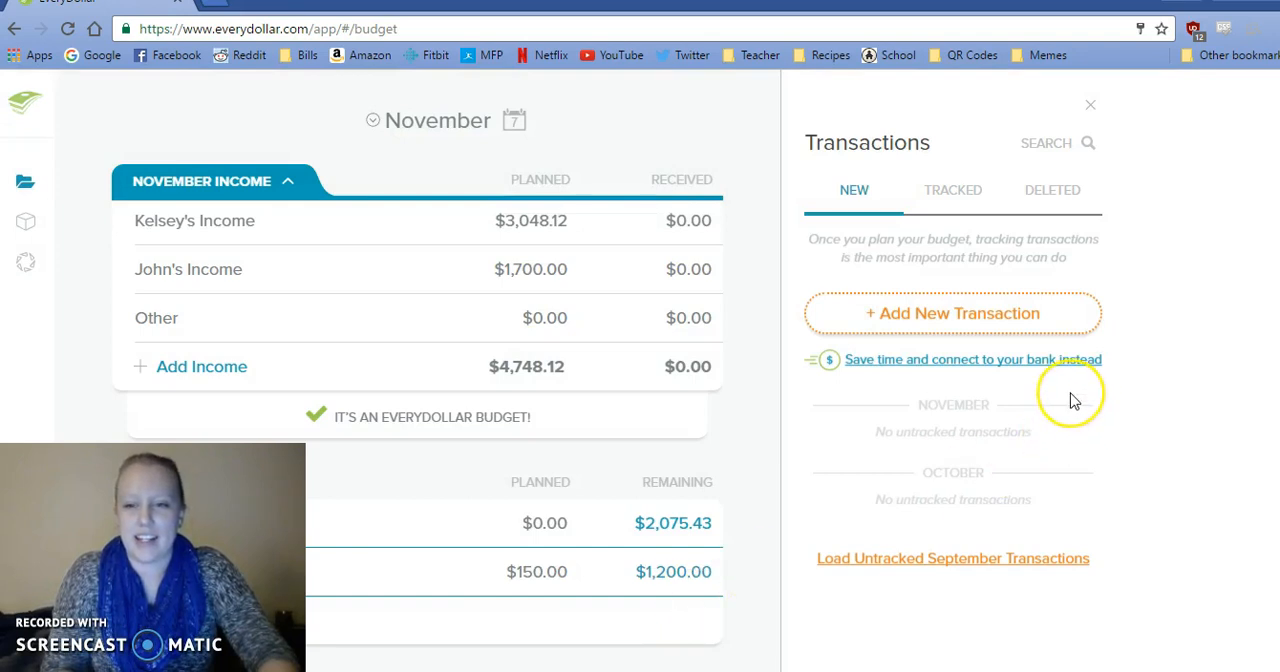
# Start a new expense of 37.23 with Pick N Save as the merchant, dated 11/01/16.
pyautogui.click(961, 322)
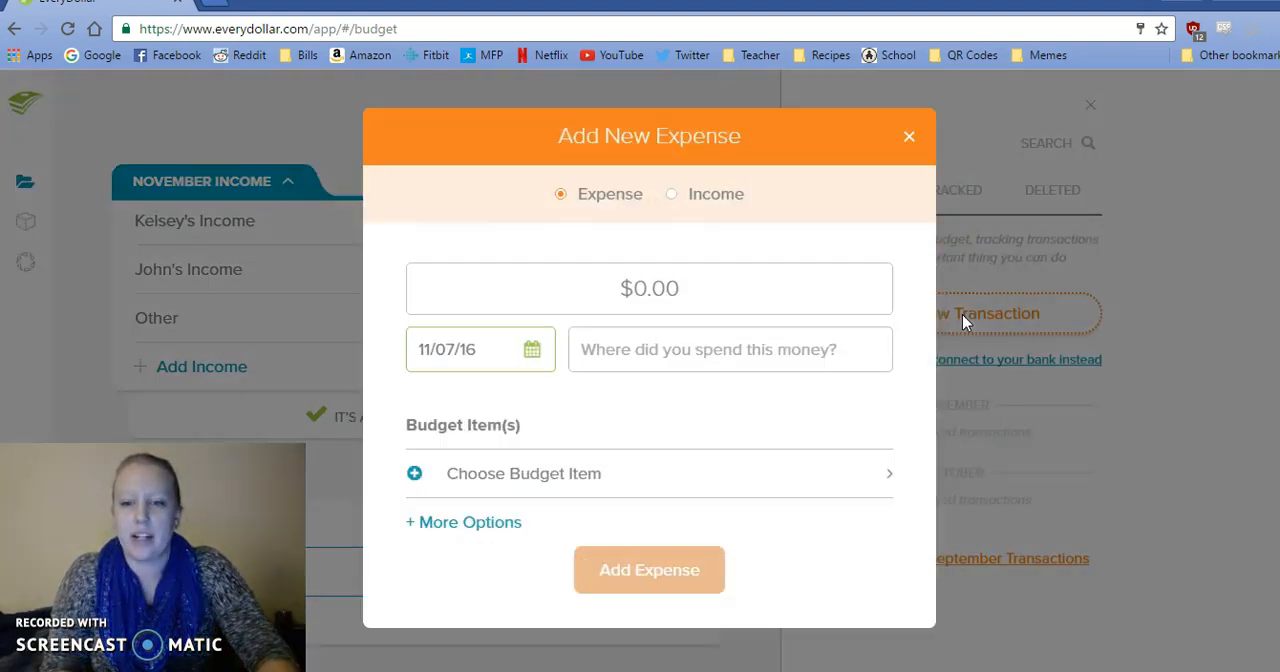
pyautogui.click(742, 266)
pyautogui.write('37.23')
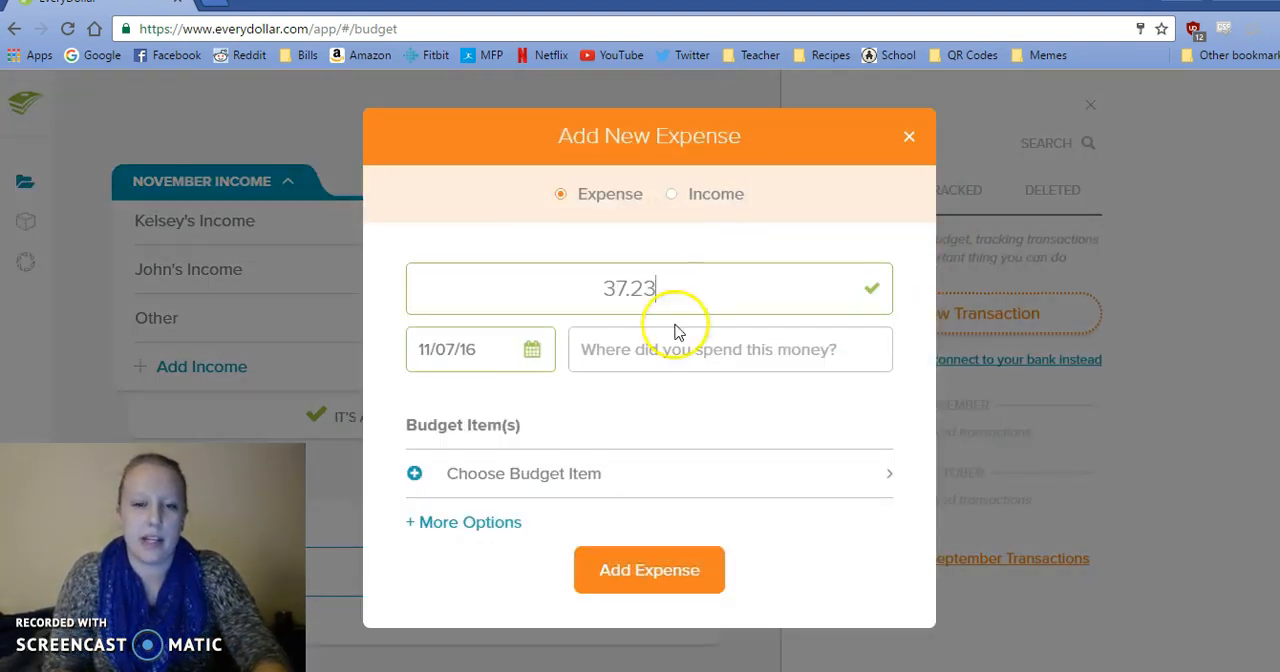
pyautogui.click(648, 346)
pyautogui.write('Pick N Save')
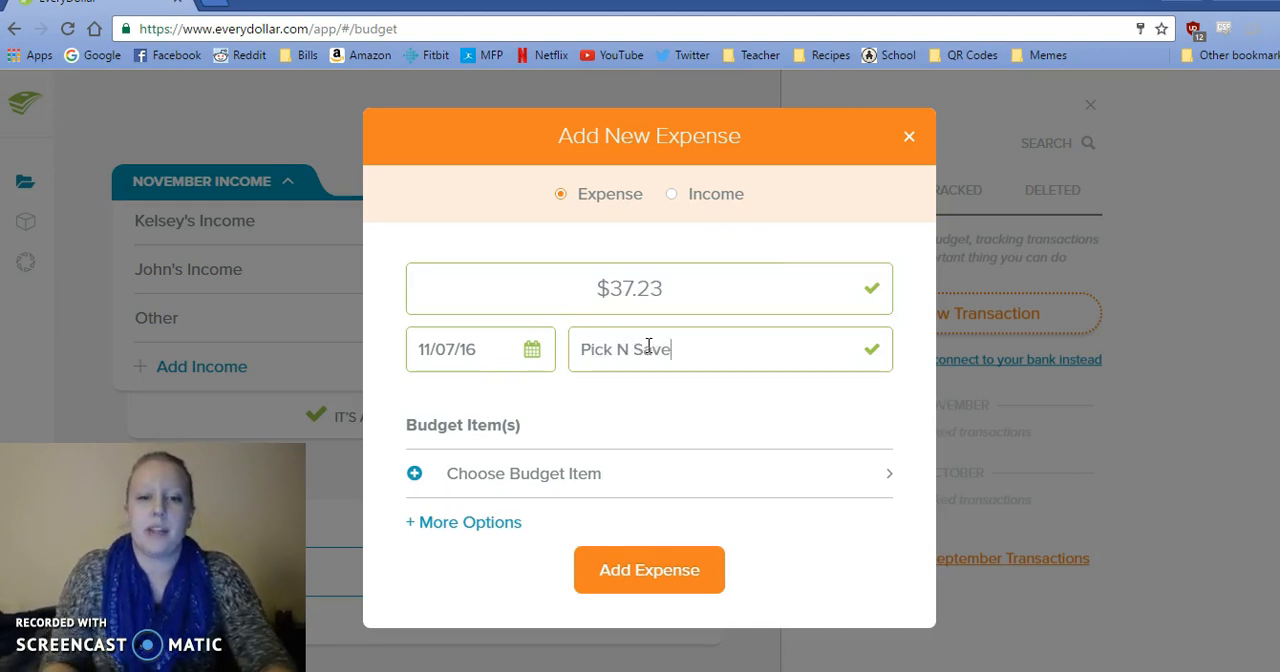
pyautogui.click(533, 352)
pyautogui.click(533, 353)
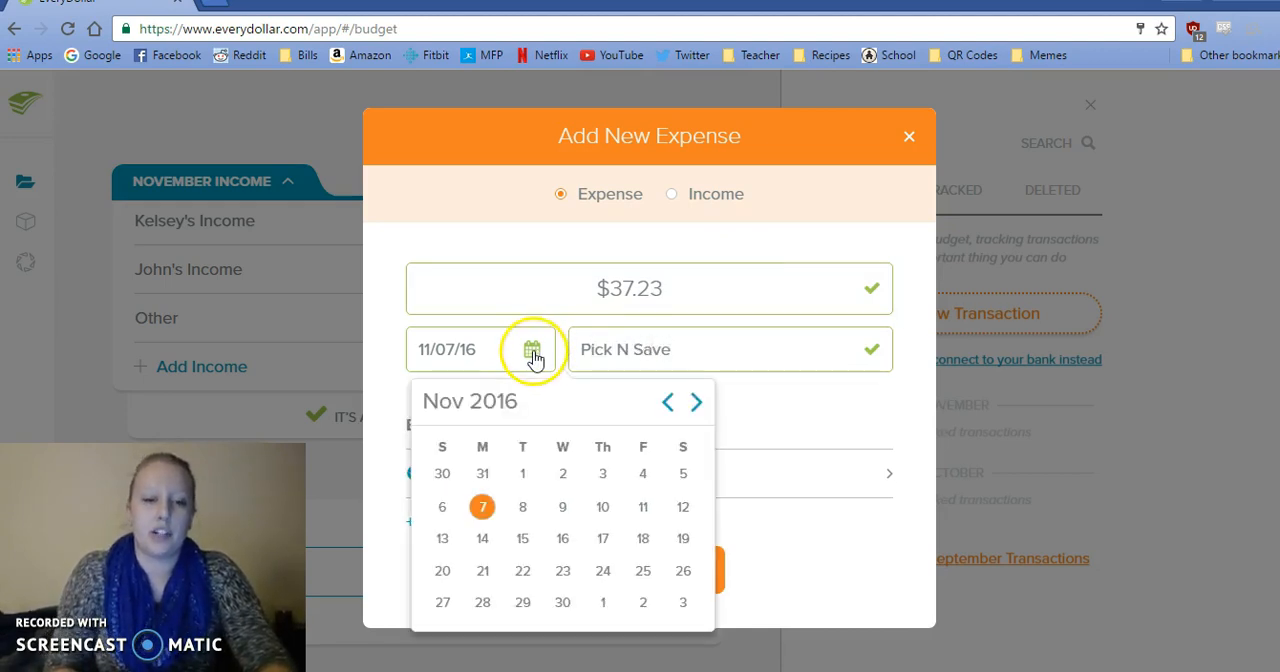
pyautogui.click(521, 482)
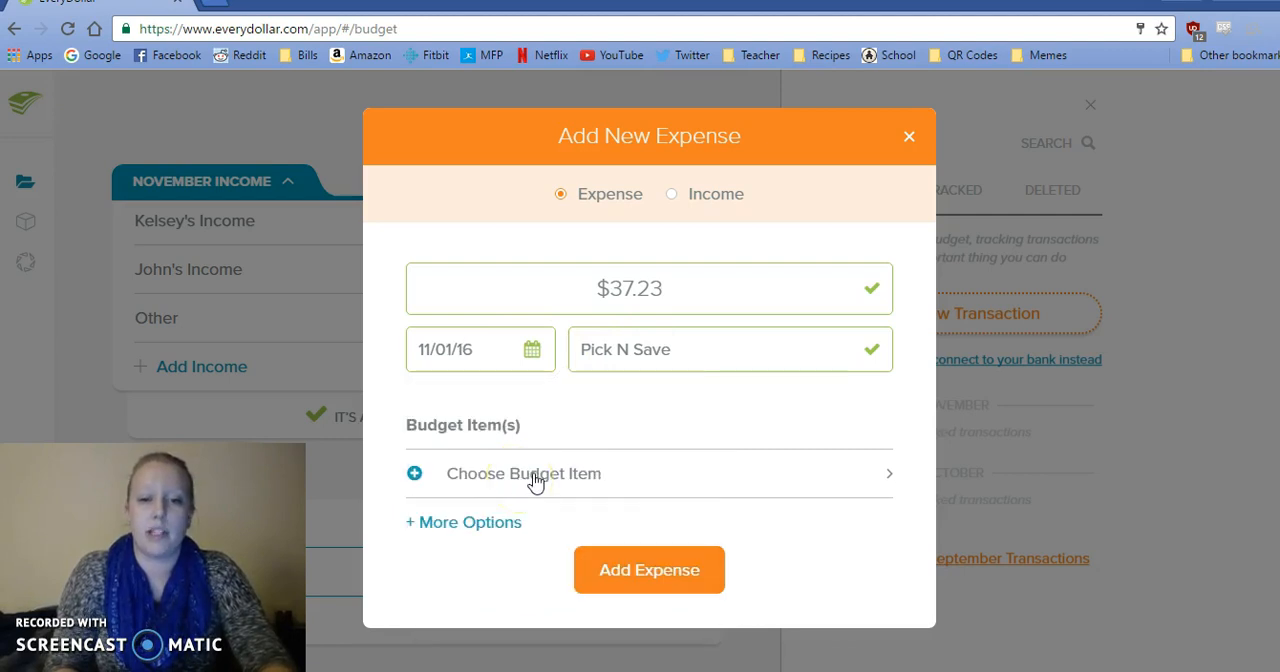
# Assign the Pick N Save expense to Groceries under Food & Drinks and track it.
pyautogui.click(535, 482)
pyautogui.moveTo(908, 257); pyautogui.dragTo(886, 362)
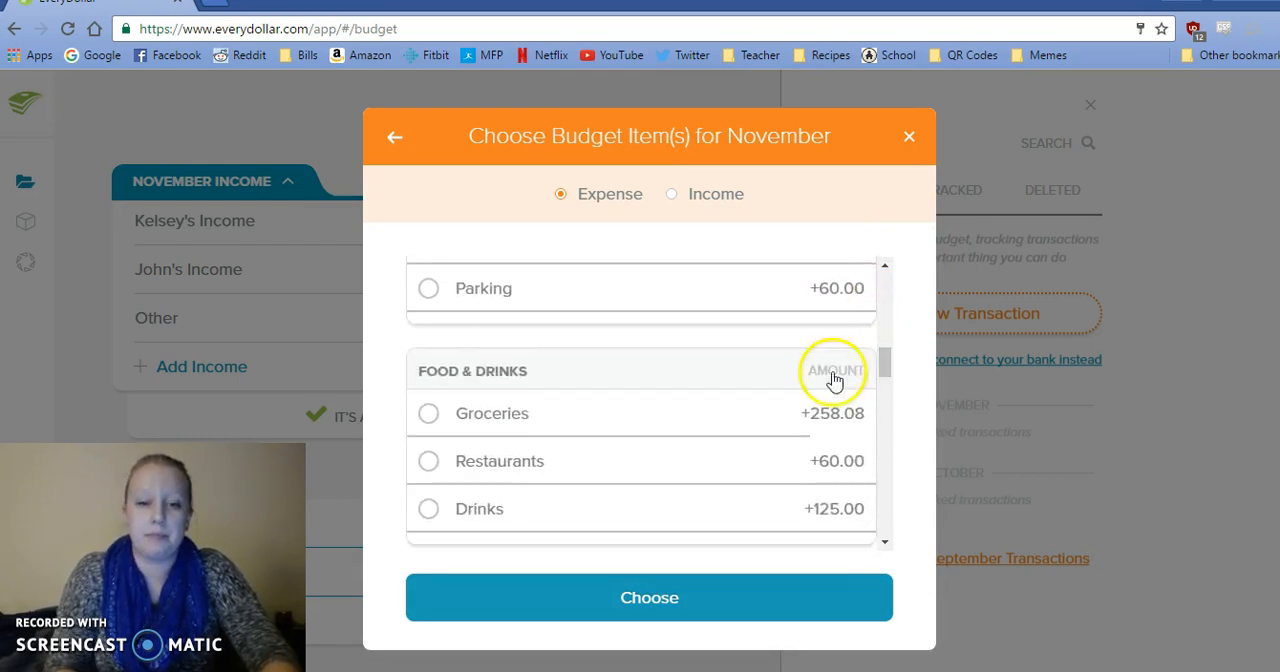
pyautogui.click(786, 420)
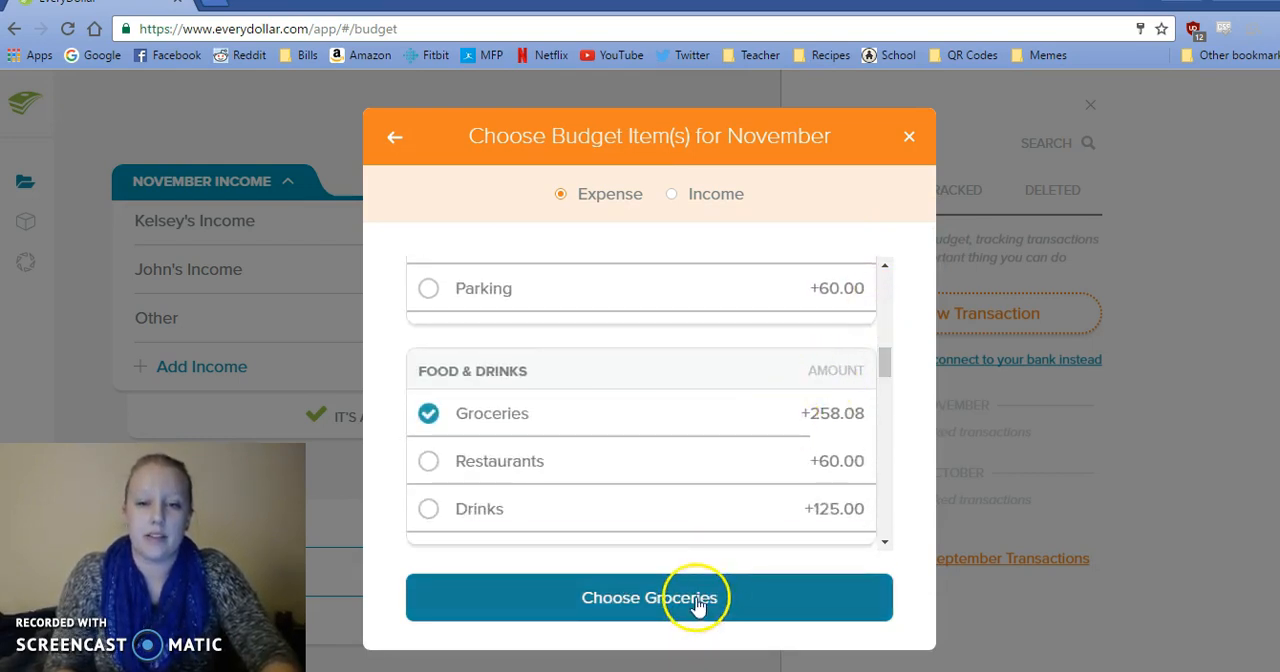
pyautogui.click(697, 603)
pyautogui.click(678, 614)
# Copy the first 11/2 FH Liquor amount, 6.33, from the sticky notes into a new expense.
pyautogui.hotkey('alt', 'Tab')
pyautogui.moveTo(840, 156); pyautogui.dragTo(822, 162)
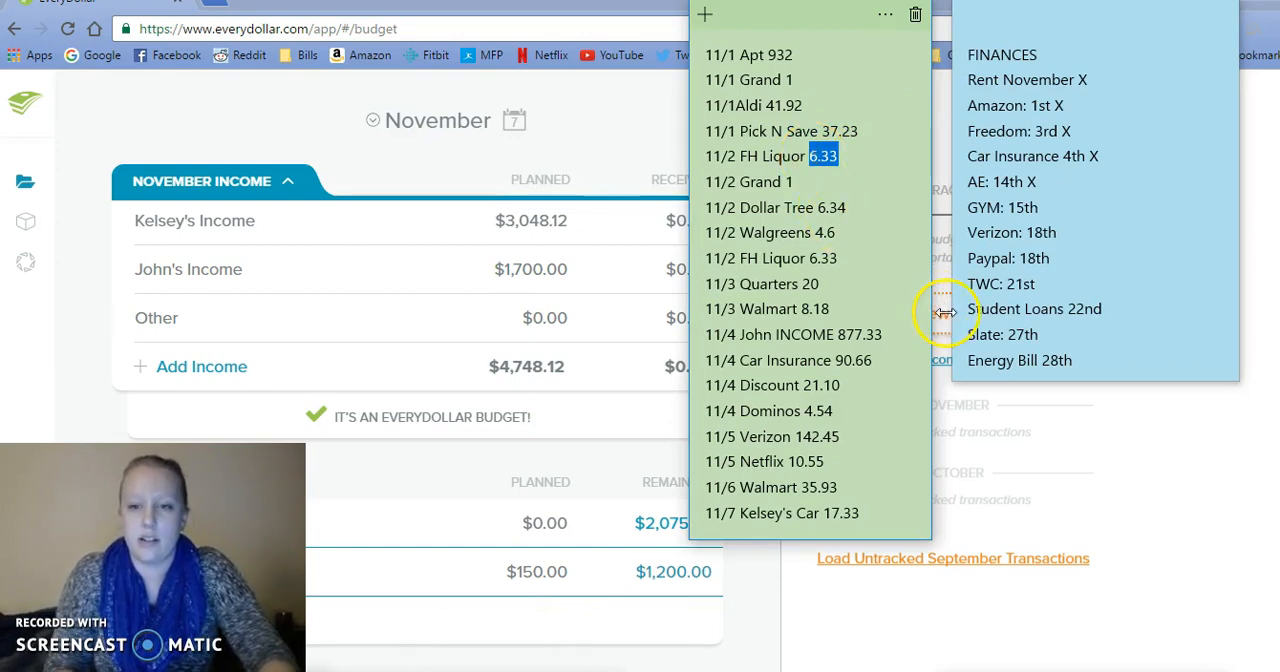
pyautogui.click(940, 318)
pyautogui.click(645, 289)
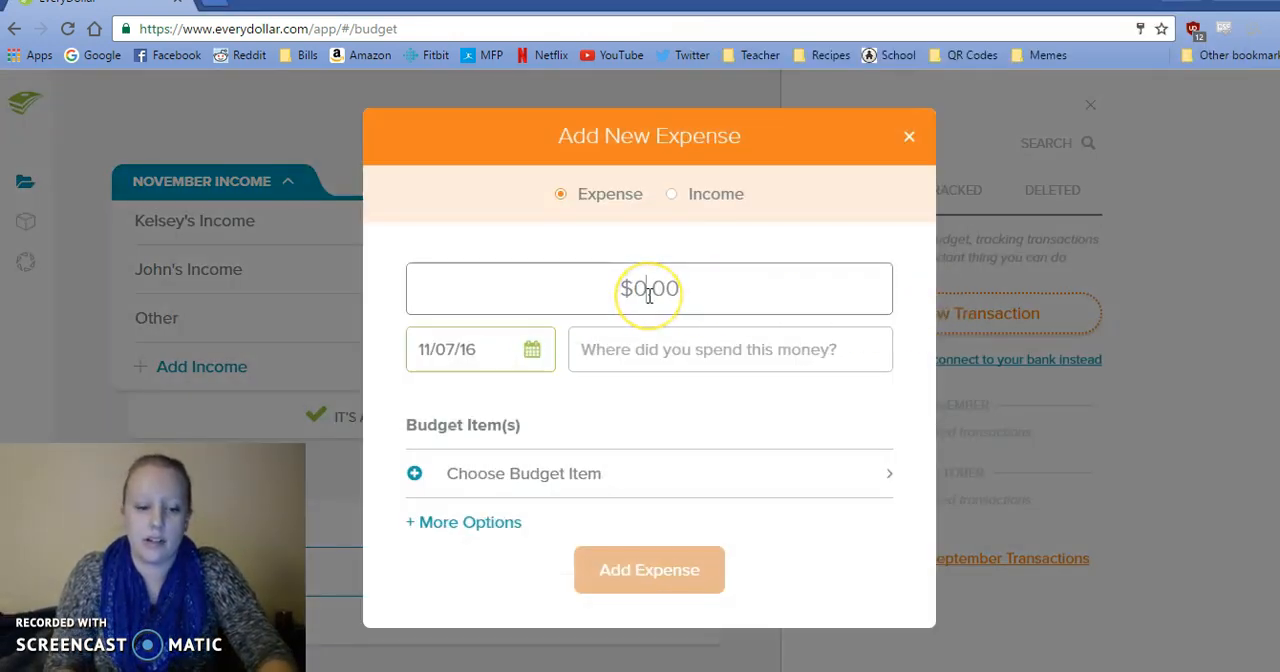
pyautogui.write('6.33')
# Date the 6.33 expense 11/02/16 and enter FH Liquor as the merchant.
pyautogui.click(533, 349)
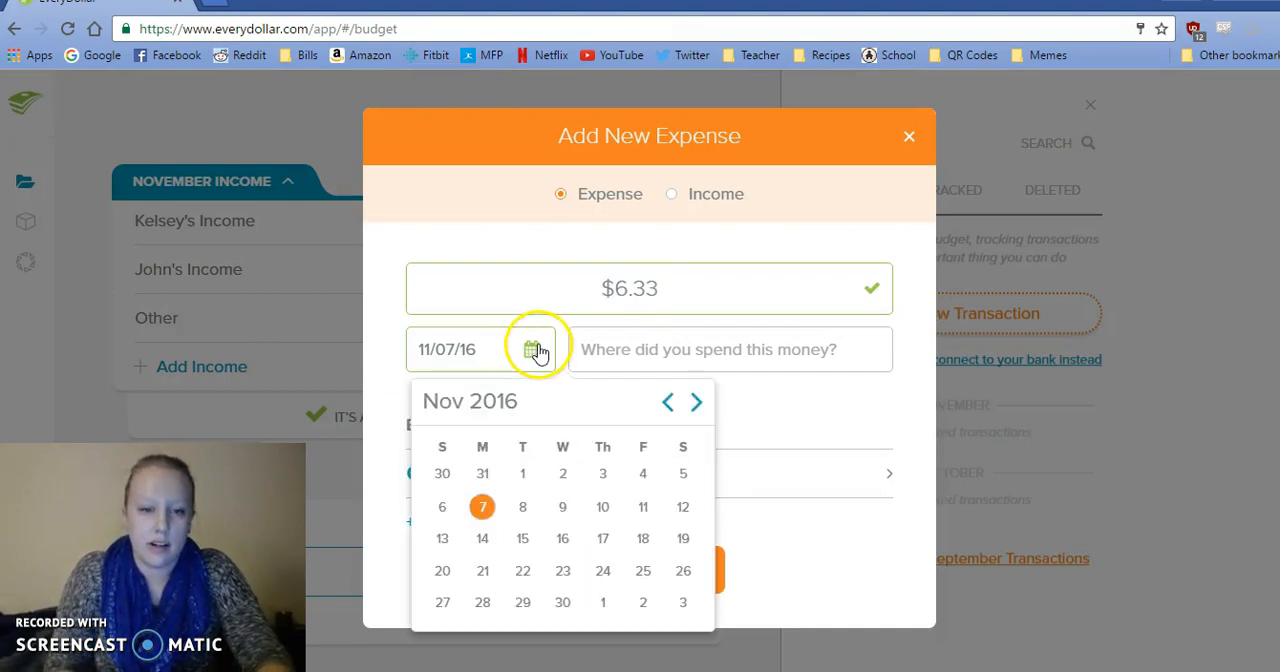
pyautogui.click(560, 671)
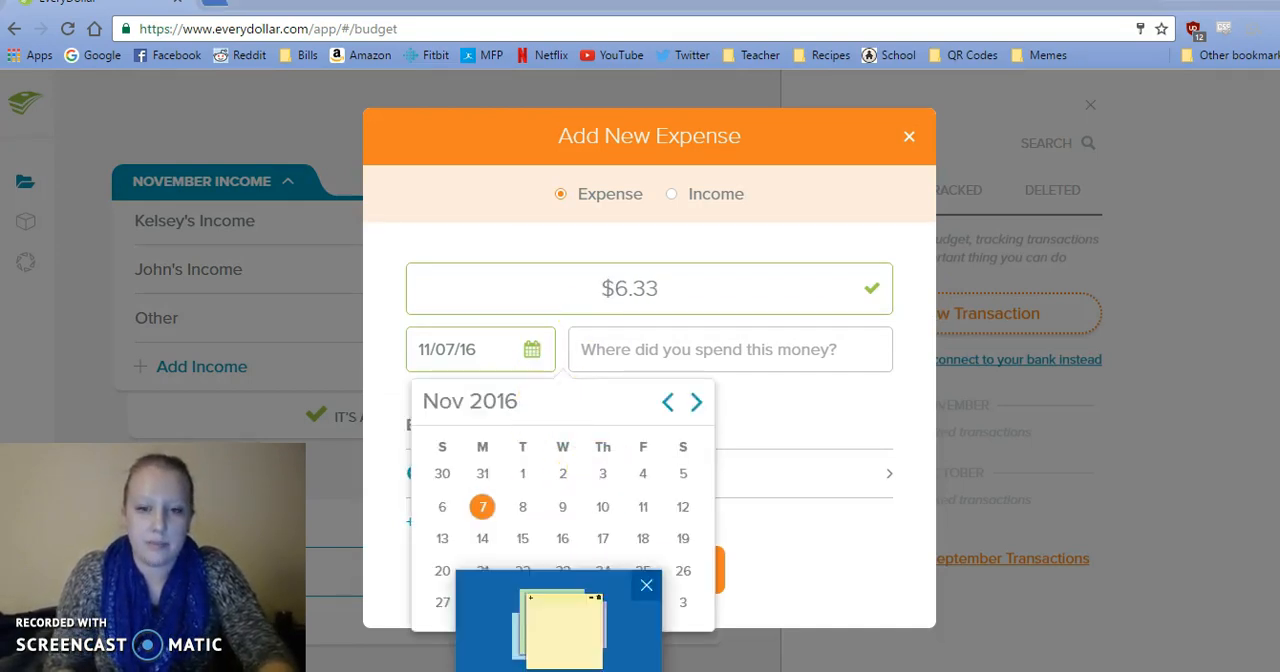
pyautogui.click(563, 446)
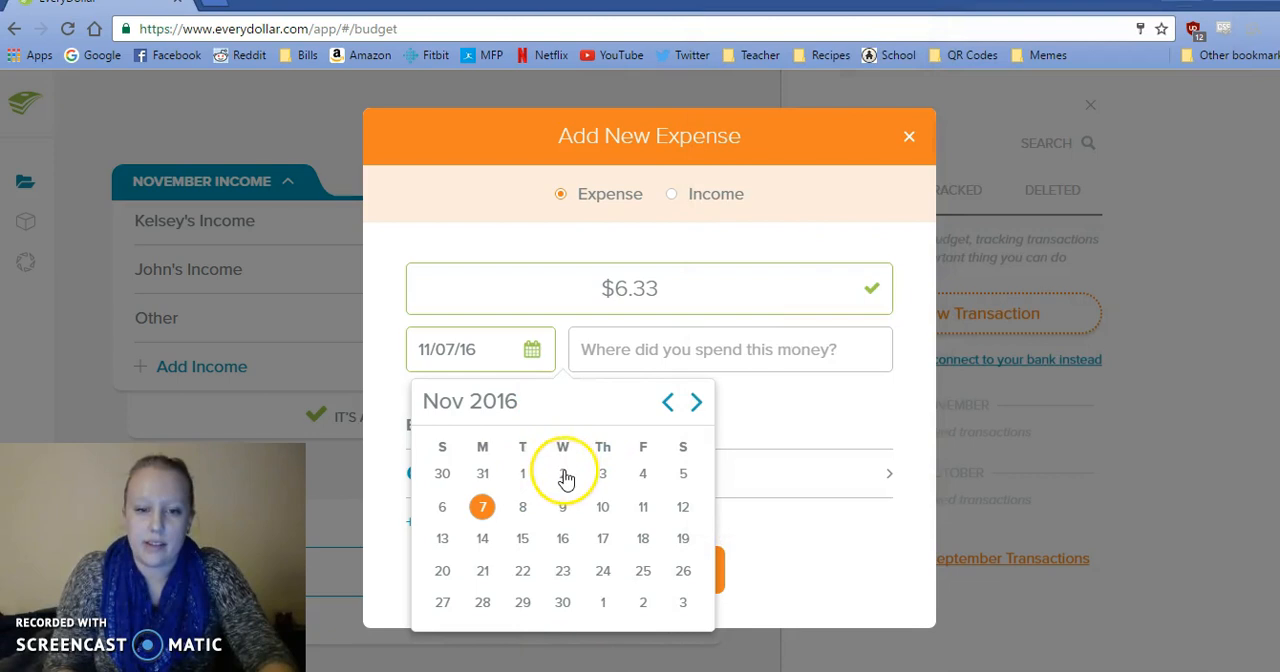
pyautogui.click(562, 474)
pyautogui.click(600, 350)
pyautogui.write('FH Liquor')
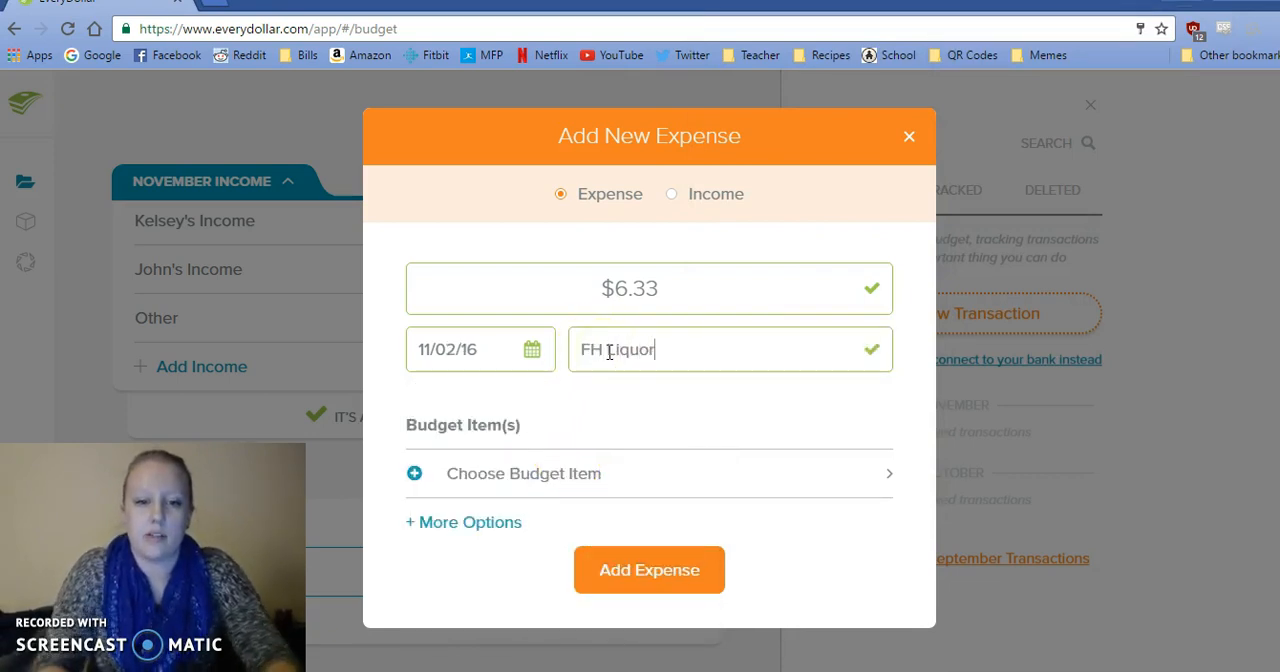
# Assign the FH Liquor expense to Drinks under Food & Drinks and track it.
pyautogui.click(568, 478)
pyautogui.moveTo(883, 275); pyautogui.dragTo(887, 385)
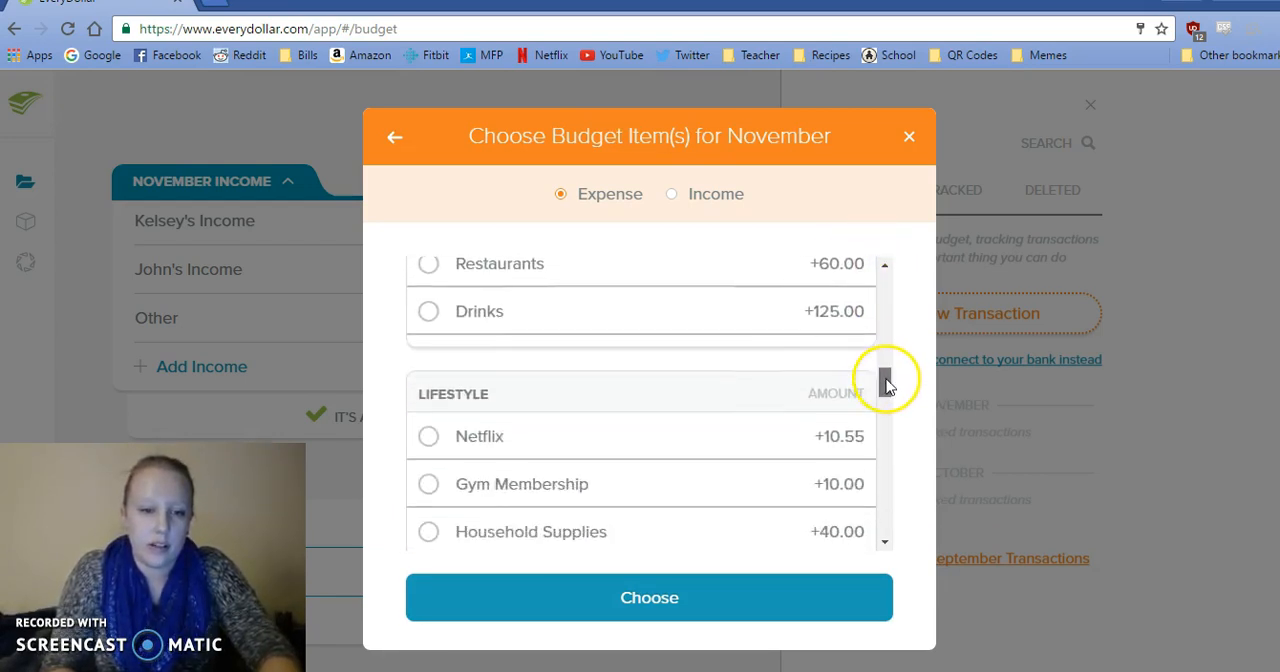
pyautogui.click(822, 314)
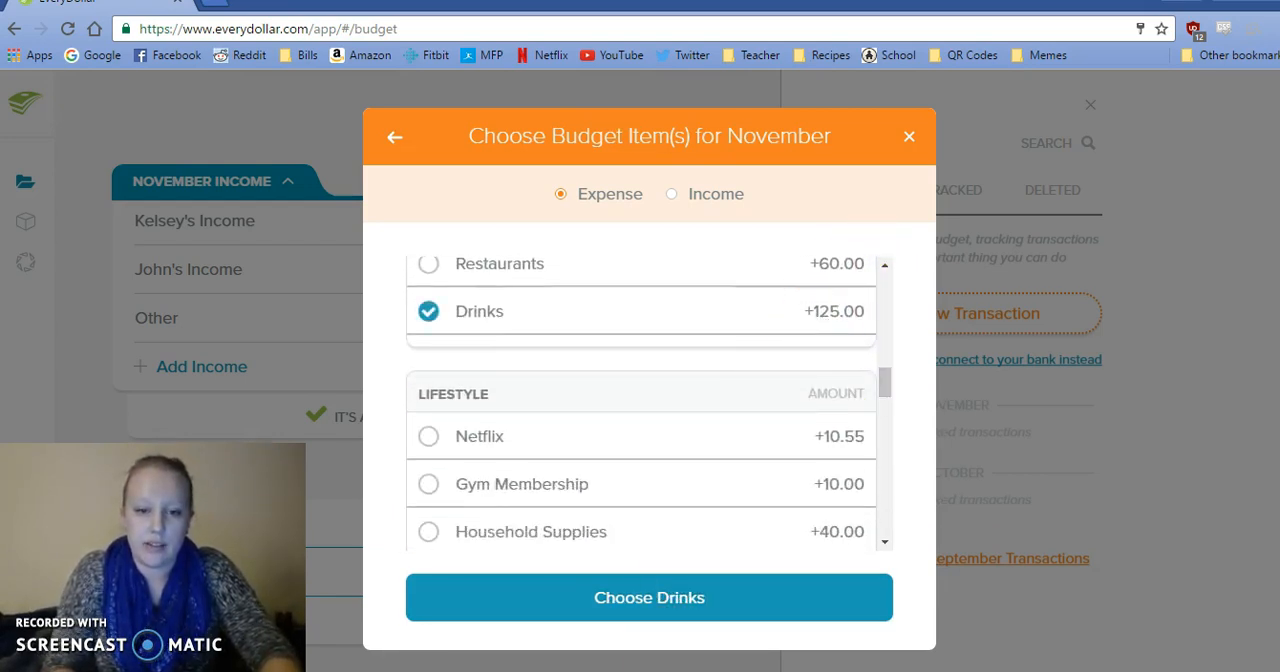
pyautogui.click(620, 600)
pyautogui.click(614, 613)
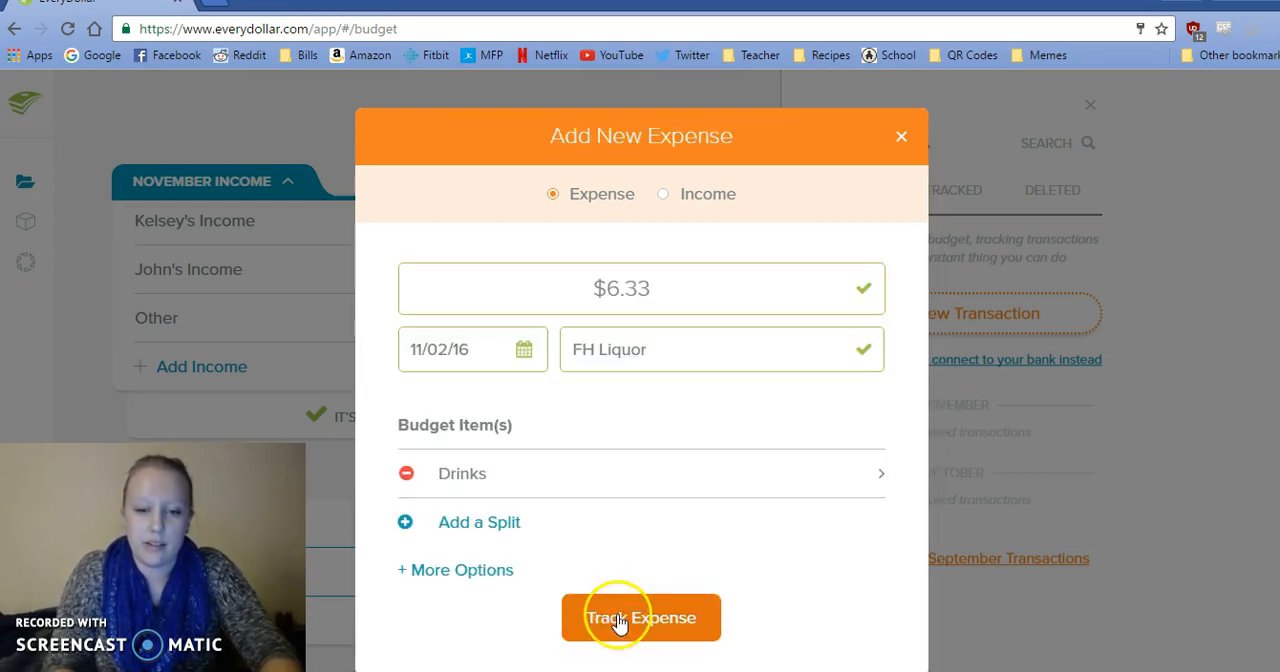
# Consult the sticky notes for the next entry and start a new expense of 1.00 with Grand as the merchant.
pyautogui.click(600, 663)
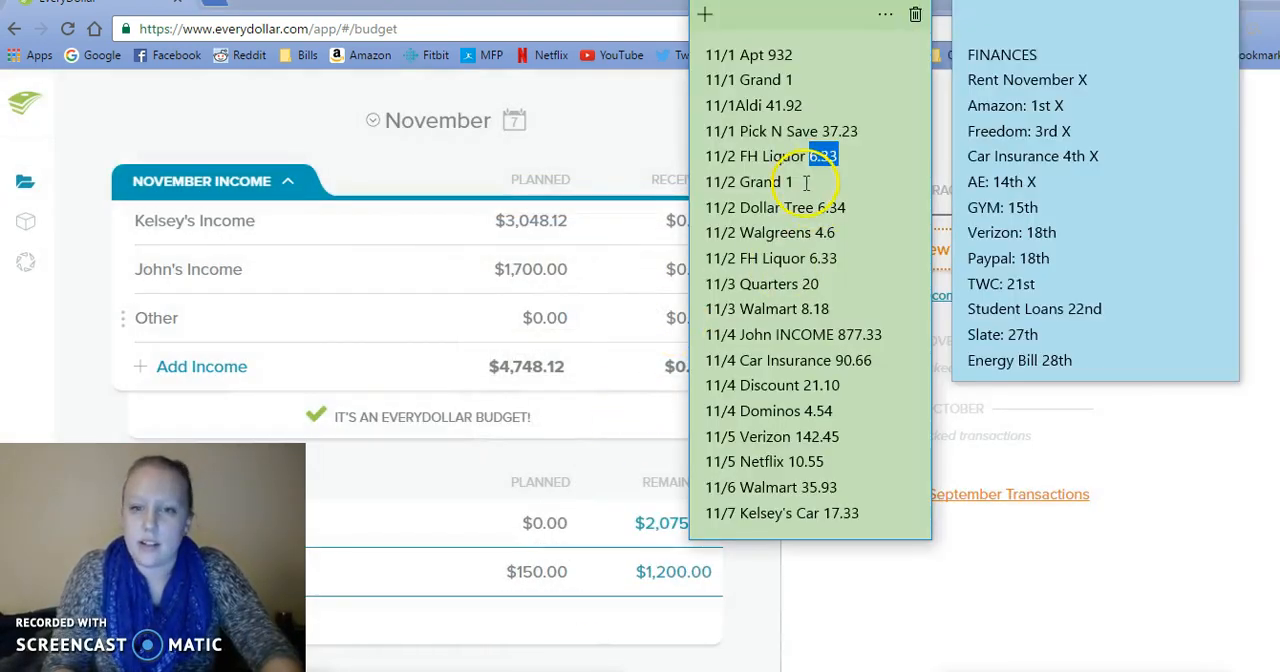
pyautogui.click(944, 254)
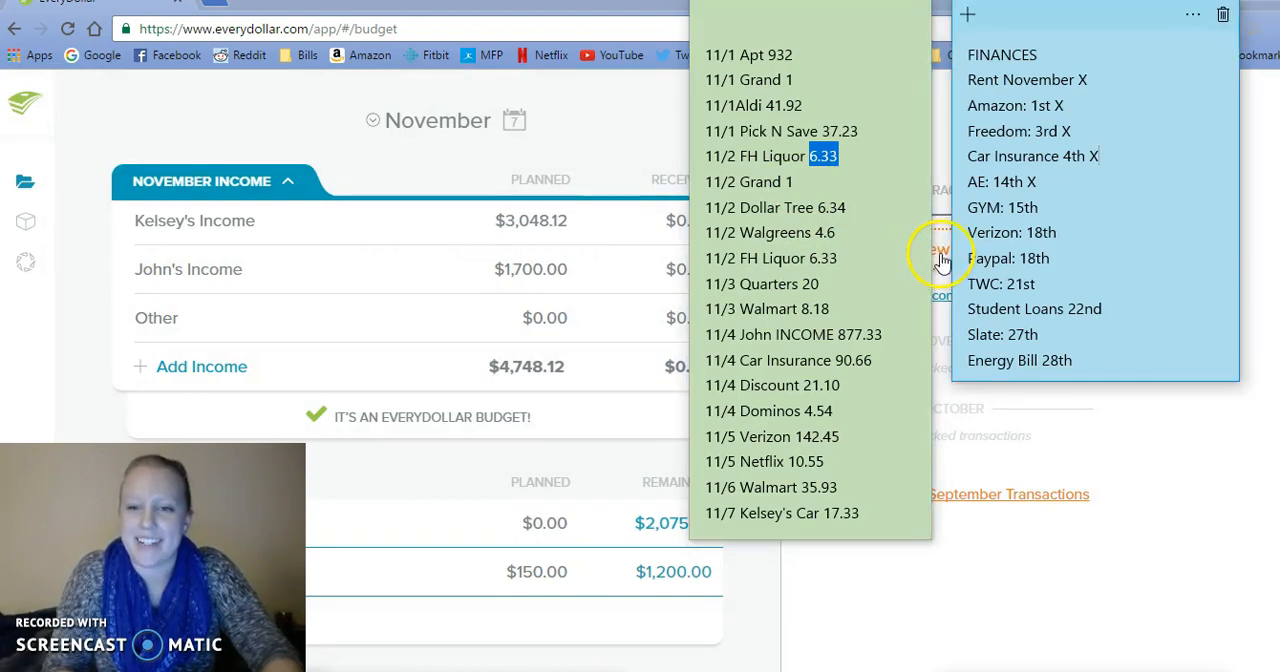
pyautogui.click(944, 258)
pyautogui.click(728, 290)
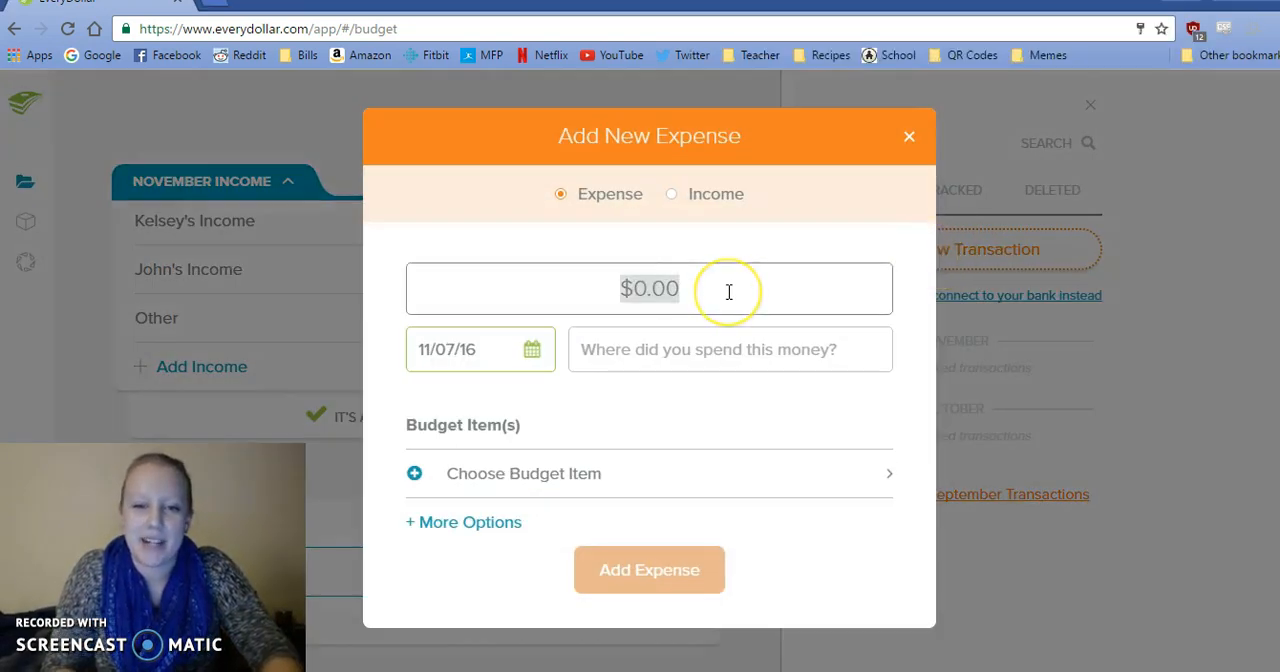
pyautogui.write('1')
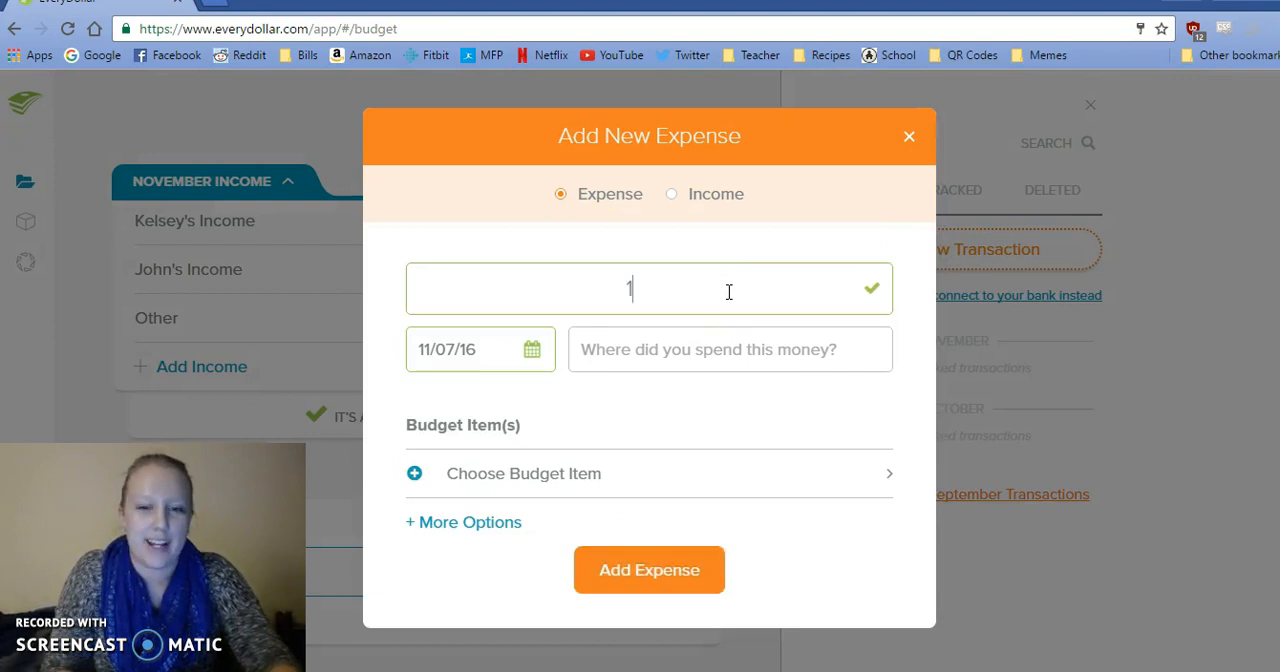
pyautogui.click(665, 350)
pyautogui.write('Grand')
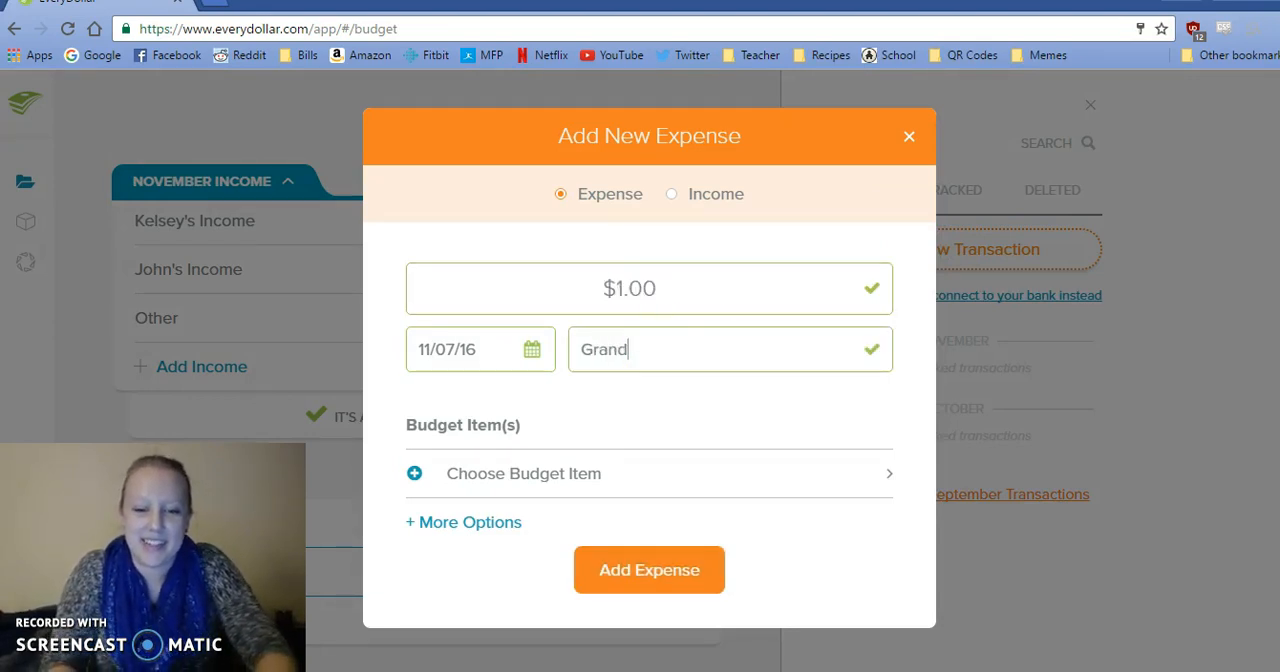
# Check the Grand entry's date in the sticky notes and date the expense 11/02/16.
pyautogui.click(560, 671)
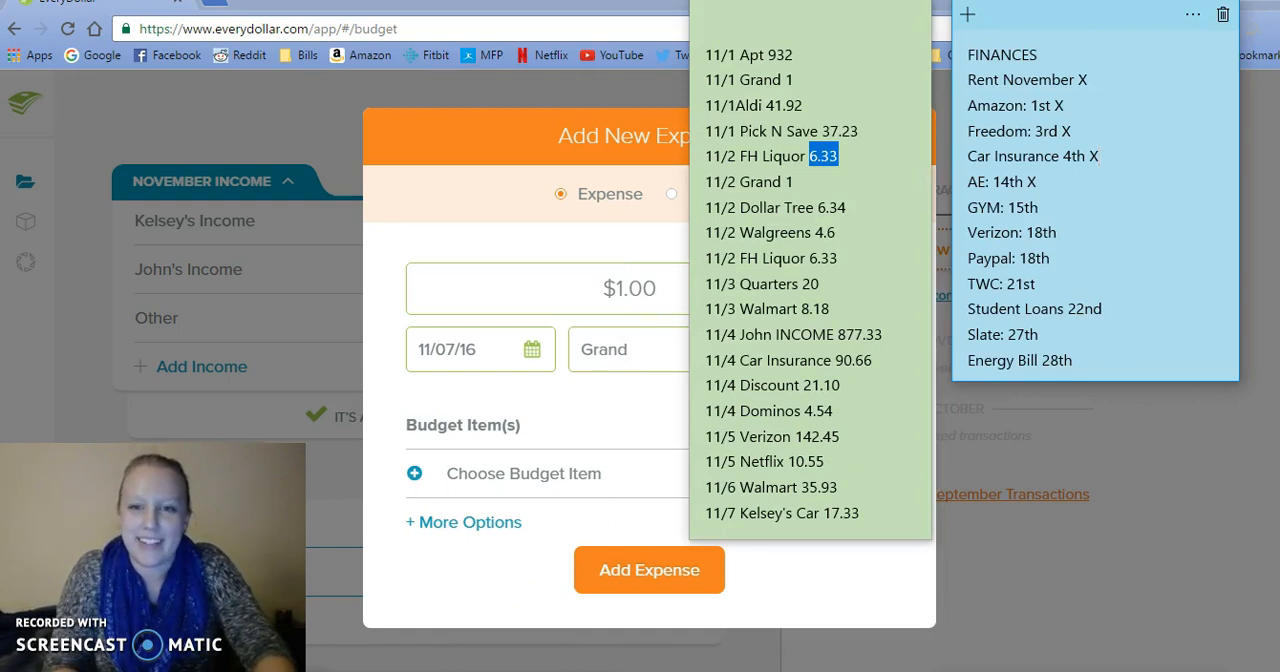
pyautogui.click(491, 397)
pyautogui.click(530, 357)
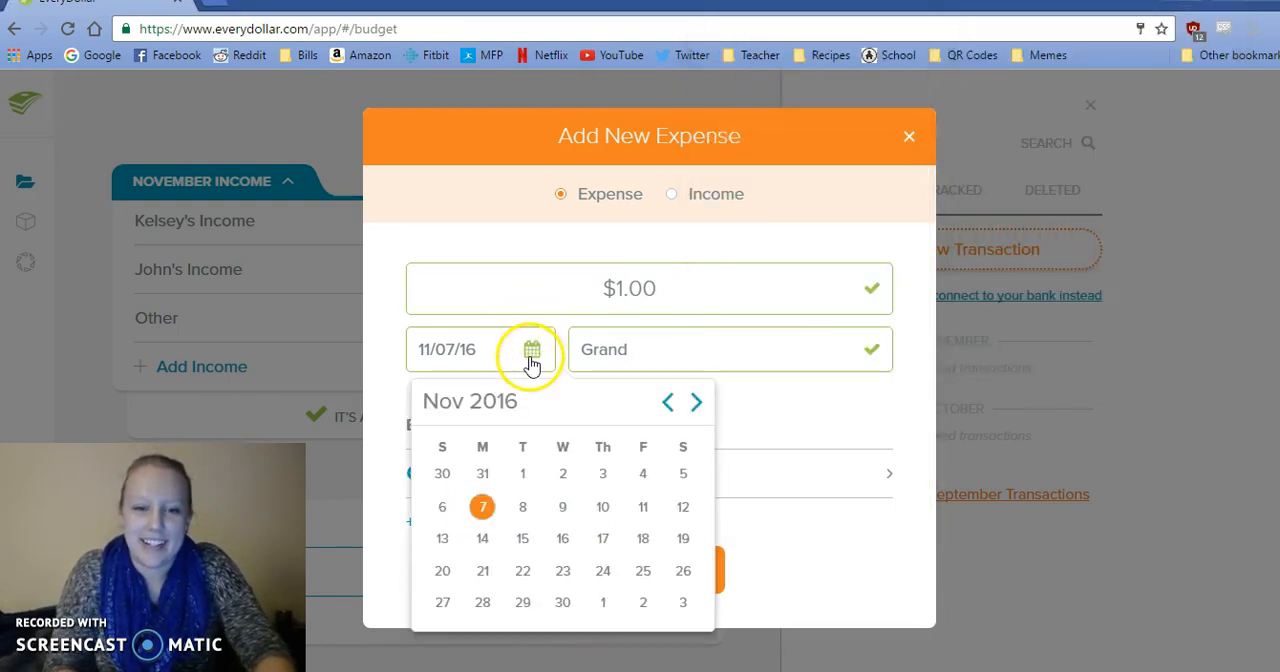
pyautogui.click(563, 474)
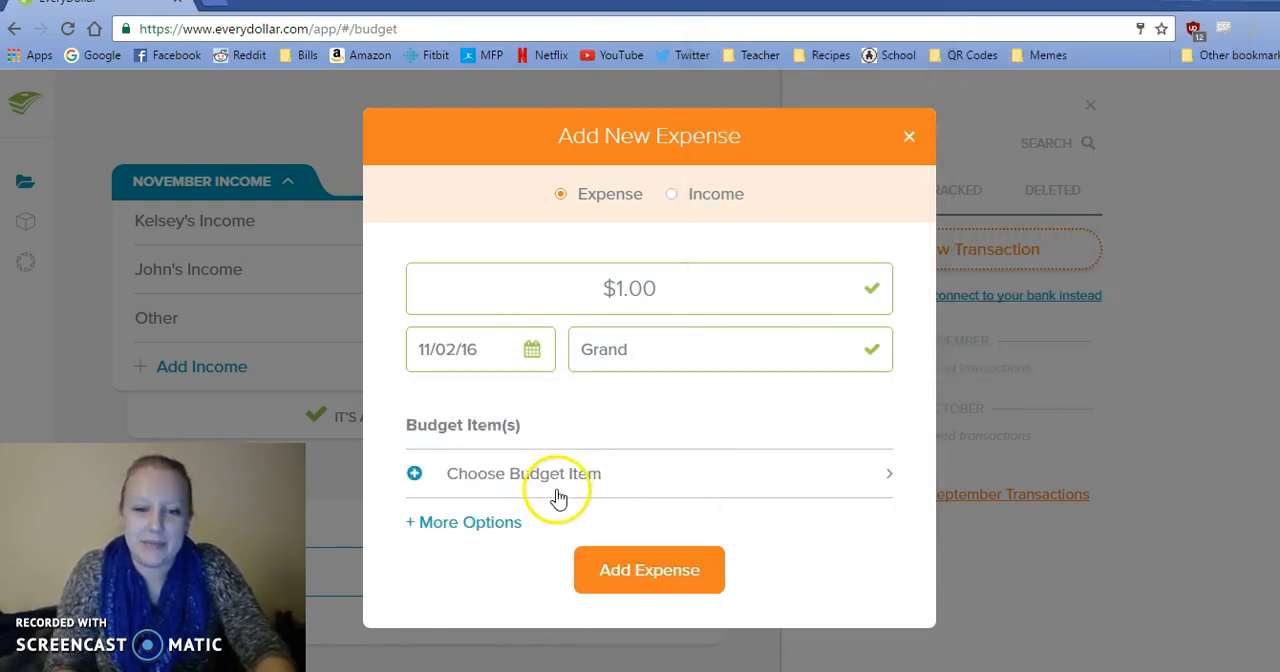
# Assign the Grand expense to the second of the two personal spending items under Lifestyle and track it.
pyautogui.click(557, 490)
pyautogui.moveTo(886, 286); pyautogui.dragTo(888, 418)
pyautogui.click(777, 338)
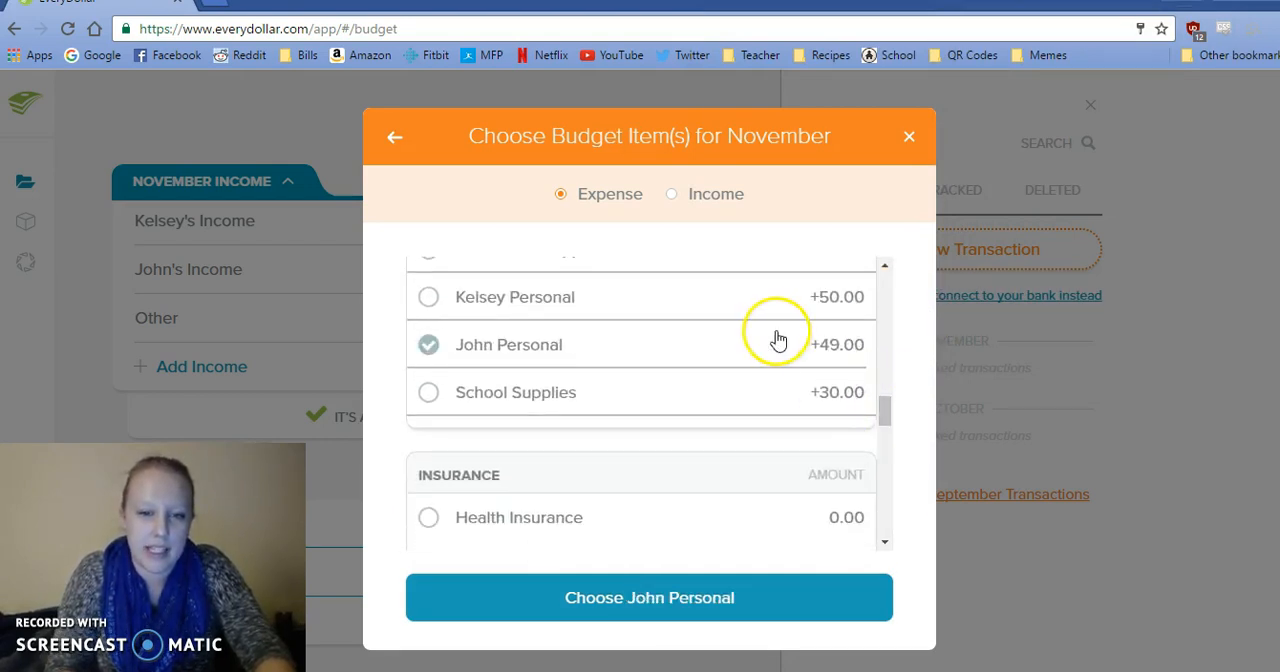
pyautogui.click(688, 600)
pyautogui.click(632, 631)
# Copy the 11/2 Dollar Tree amount, 6.34, from the sticky notes into a new expense.
pyautogui.click(561, 671)
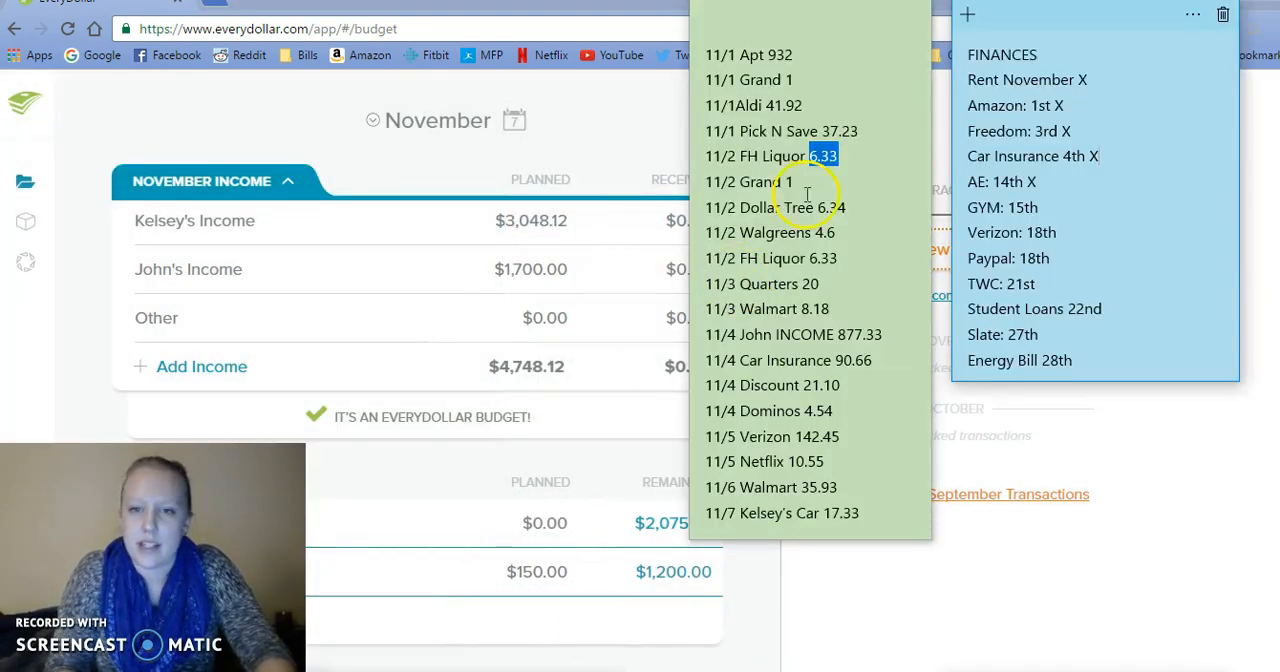
pyautogui.moveTo(847, 208); pyautogui.dragTo(830, 213)
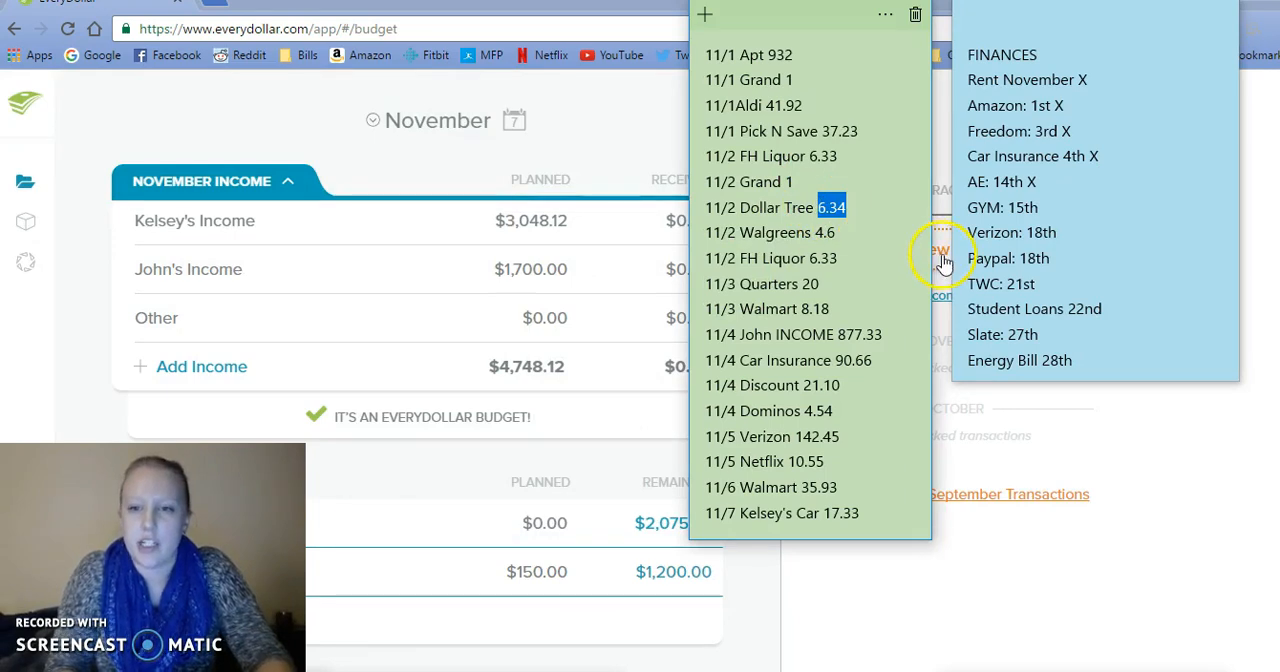
pyautogui.click(944, 258)
pyautogui.click(734, 290)
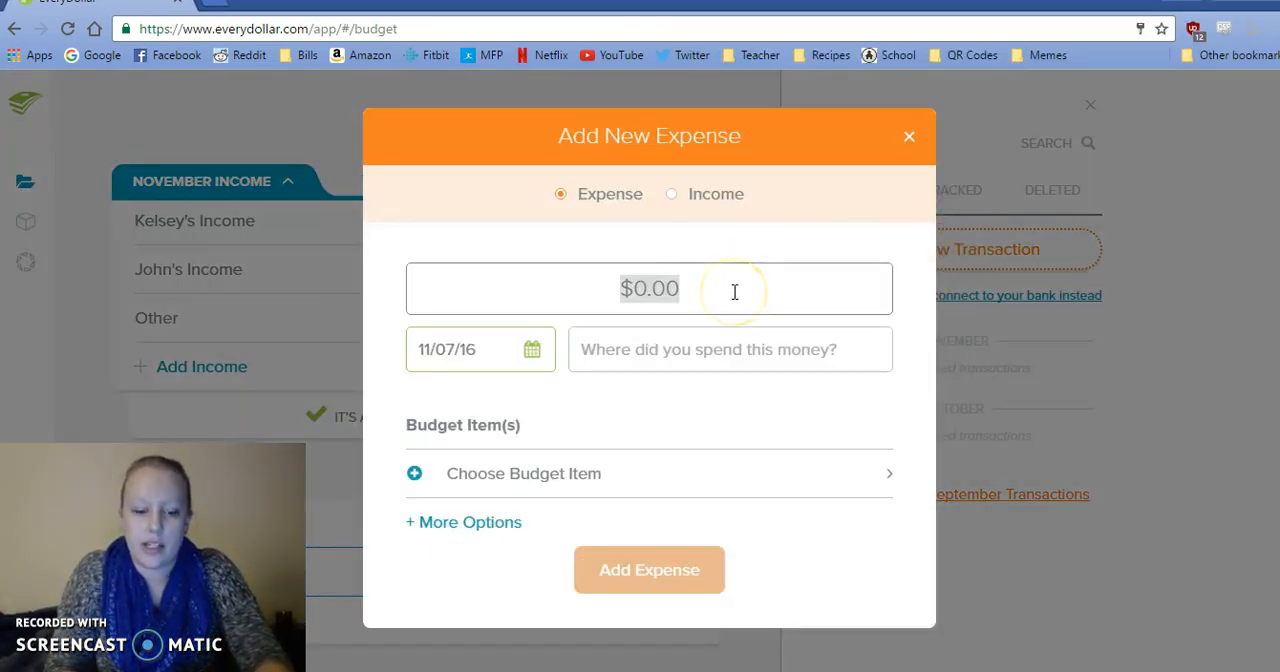
pyautogui.write('6.34')
# Check the entry in the sticky notes, date the 6.34 expense 11/02/16, and enter Dollar Tree as the merchant.
pyautogui.click(534, 354)
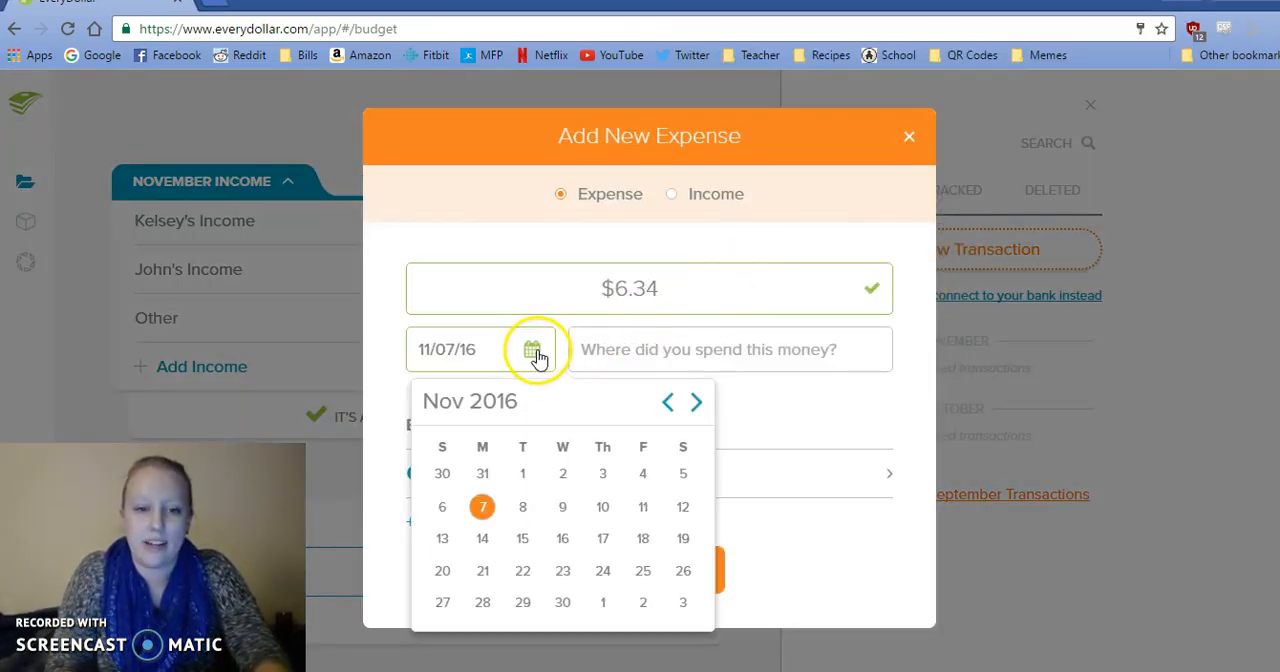
pyautogui.hotkey('alt', 'Tab')
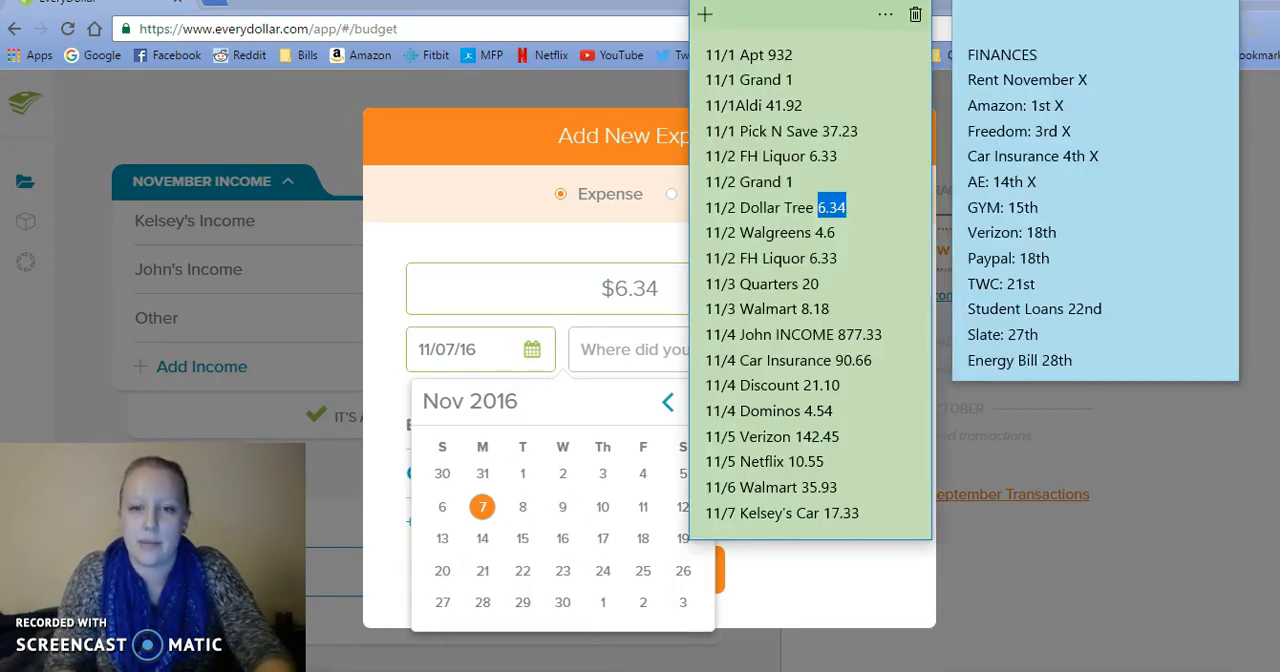
pyautogui.hotkey('alt', 'Tab')
pyautogui.click(562, 475)
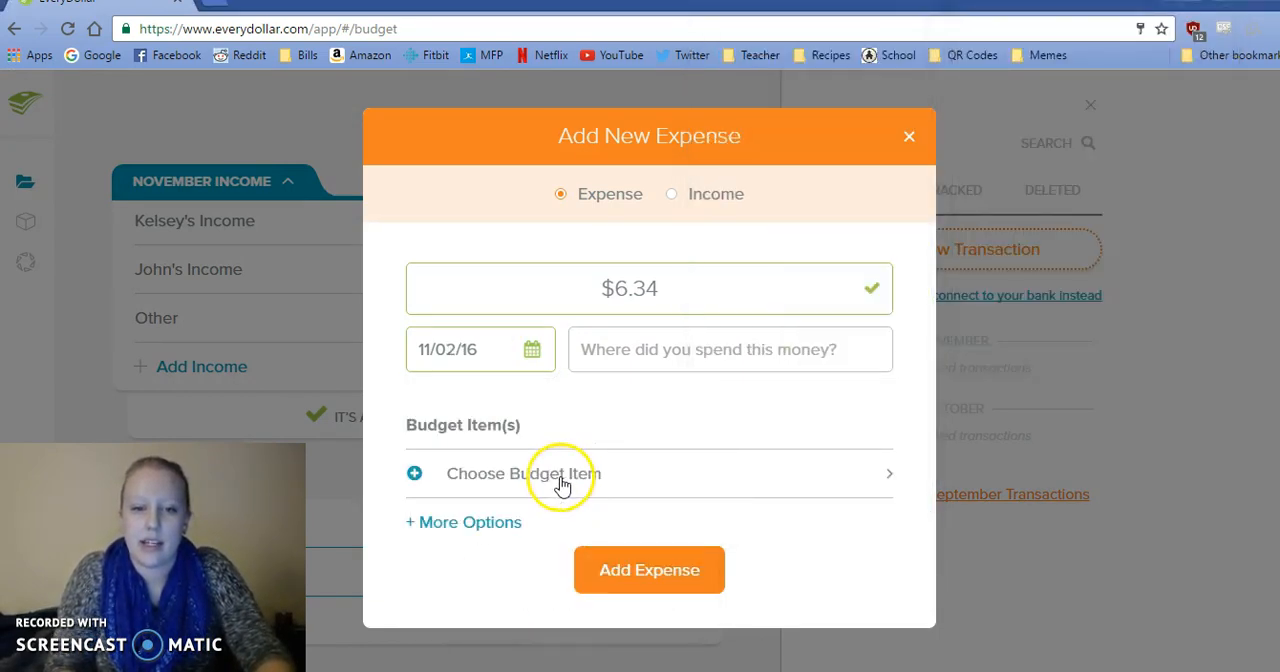
pyautogui.write('Dollar Tree')
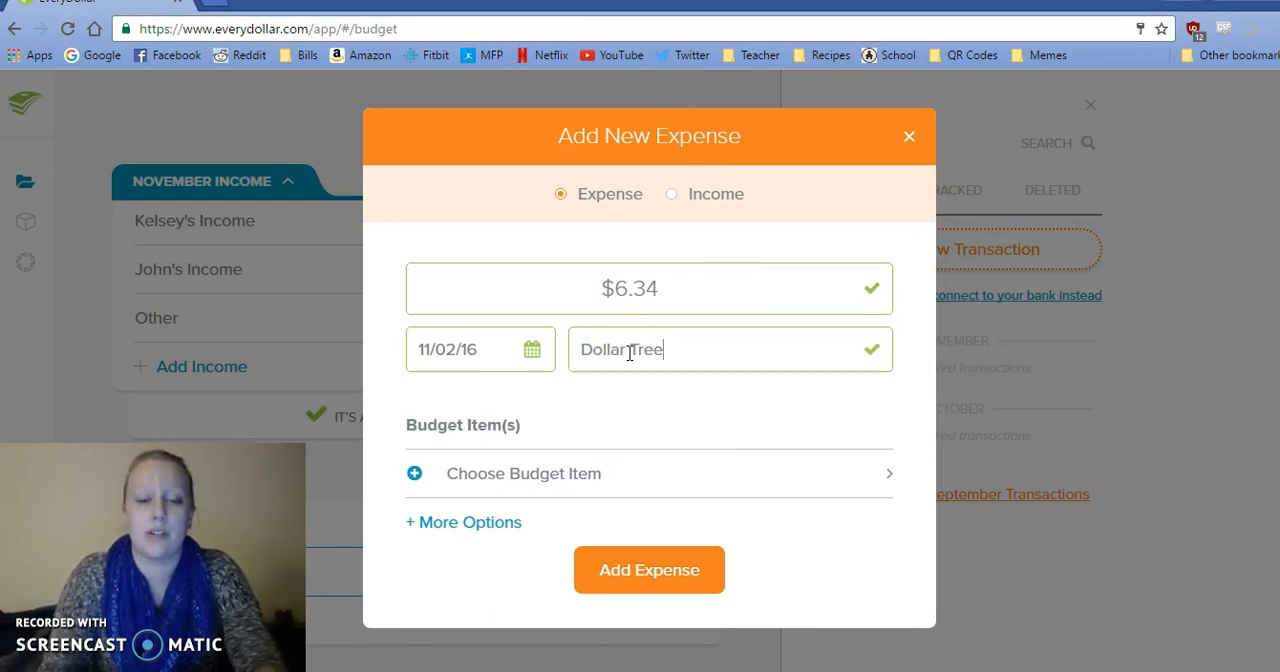
# Assign the 6.34 Dollar Tree expense to School Supplies under Lifestyle and track it.
pyautogui.click(551, 484)
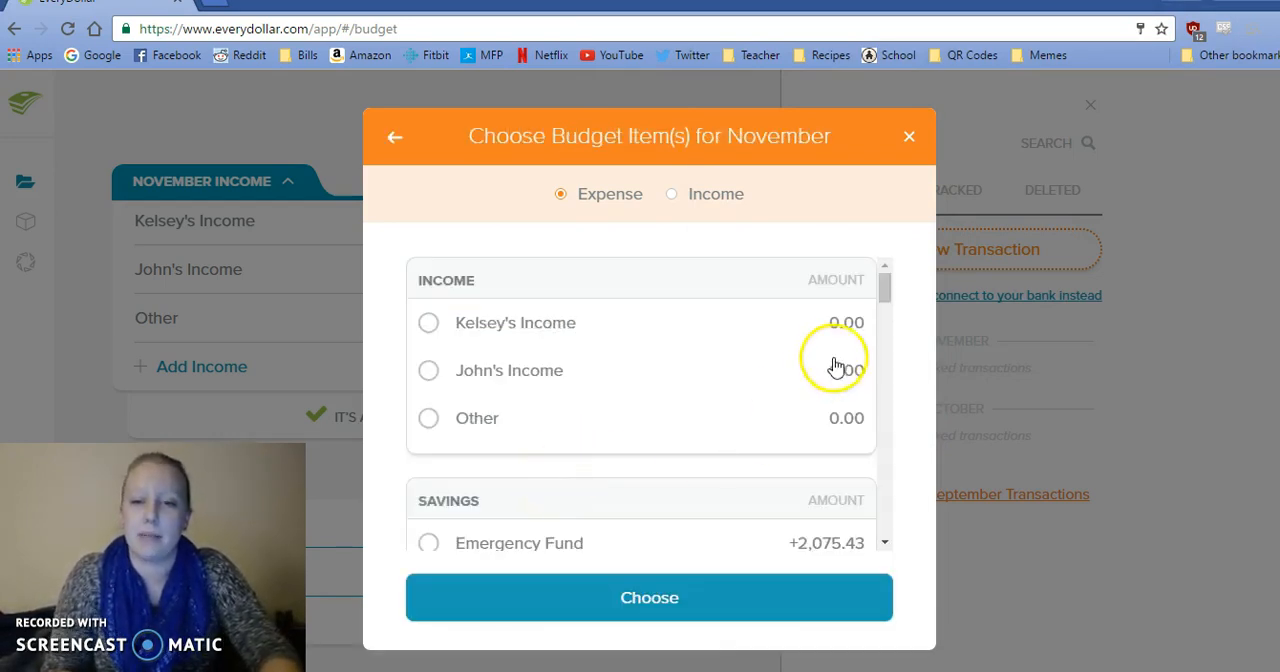
pyautogui.moveTo(885, 287); pyautogui.dragTo(888, 390)
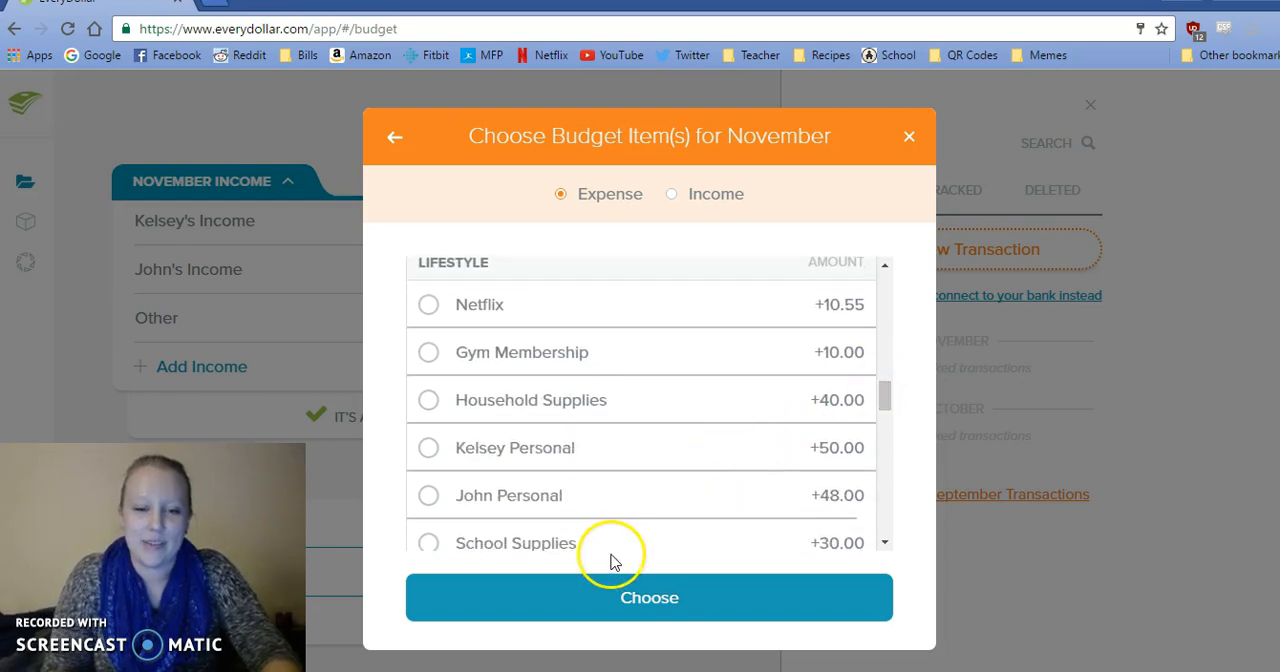
pyautogui.click(572, 551)
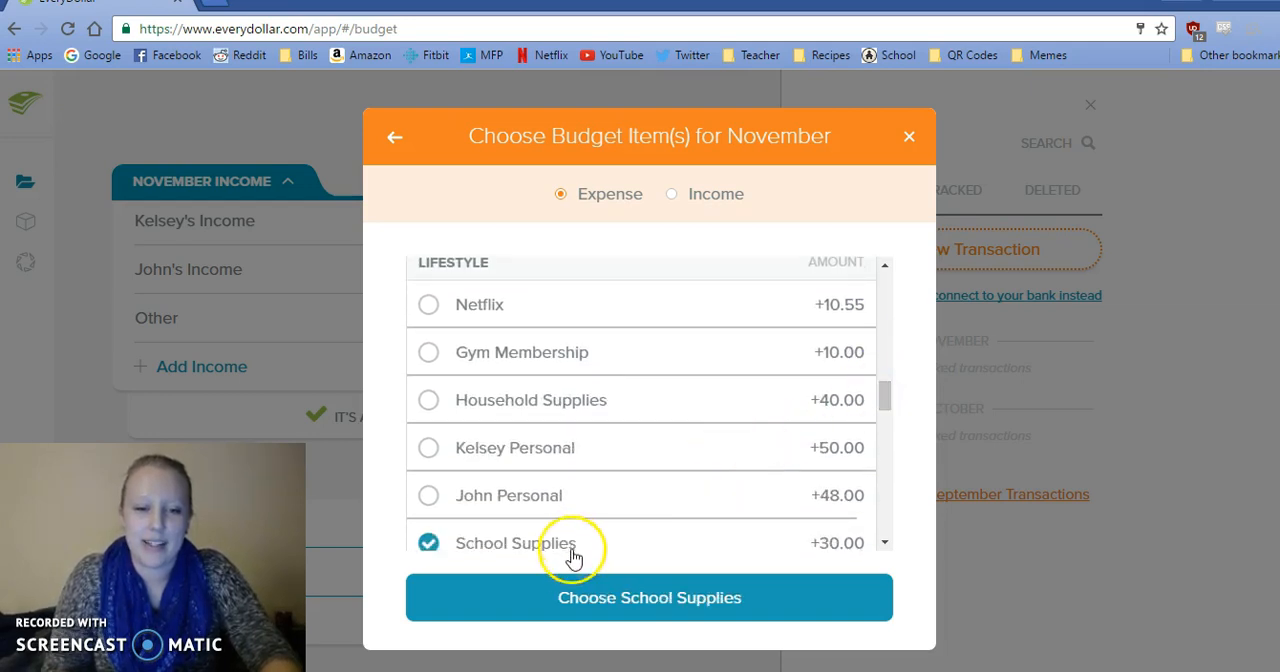
pyautogui.click(588, 597)
pyautogui.click(620, 620)
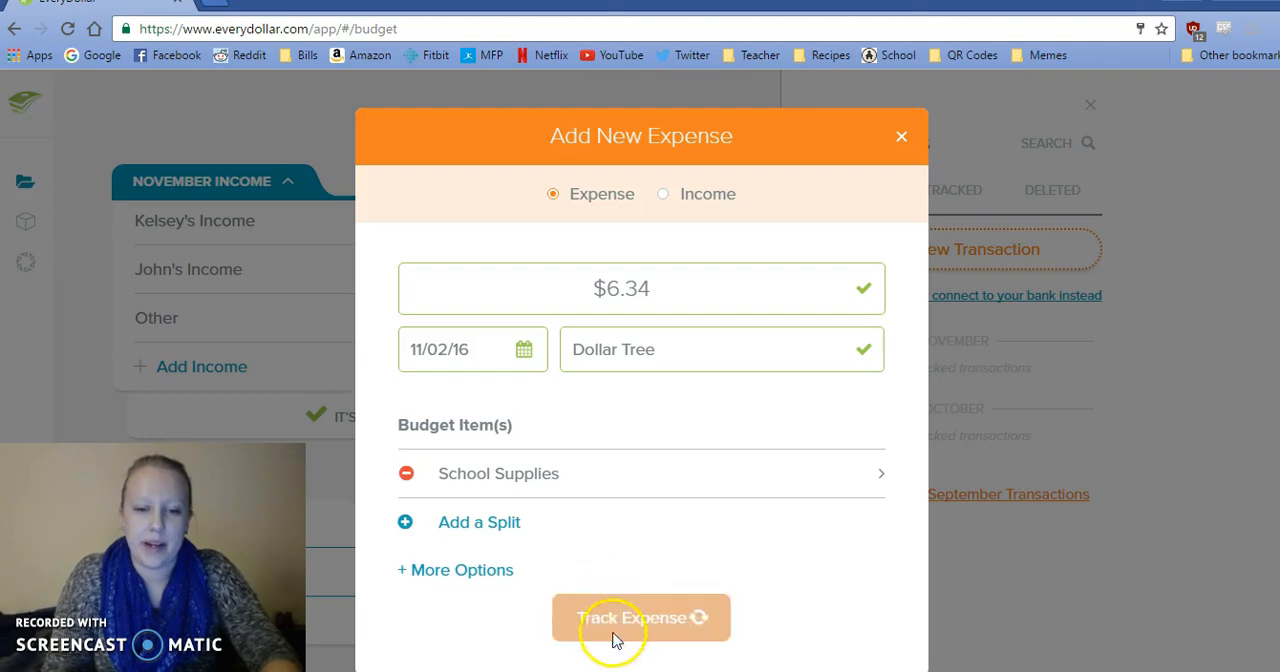
# Copy the 11/2 Walgreens amount, 4.6, from the sticky notes into a new expense and date it 11/02/16.
pyautogui.click(555, 625)
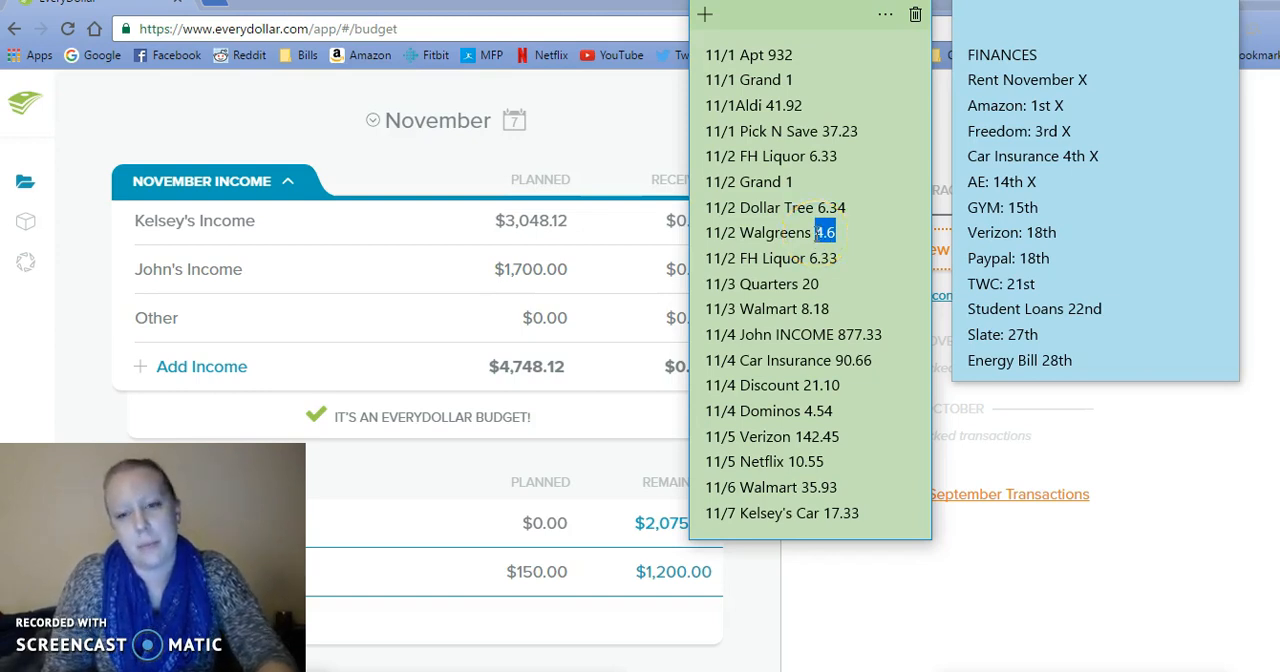
pyautogui.click(938, 254)
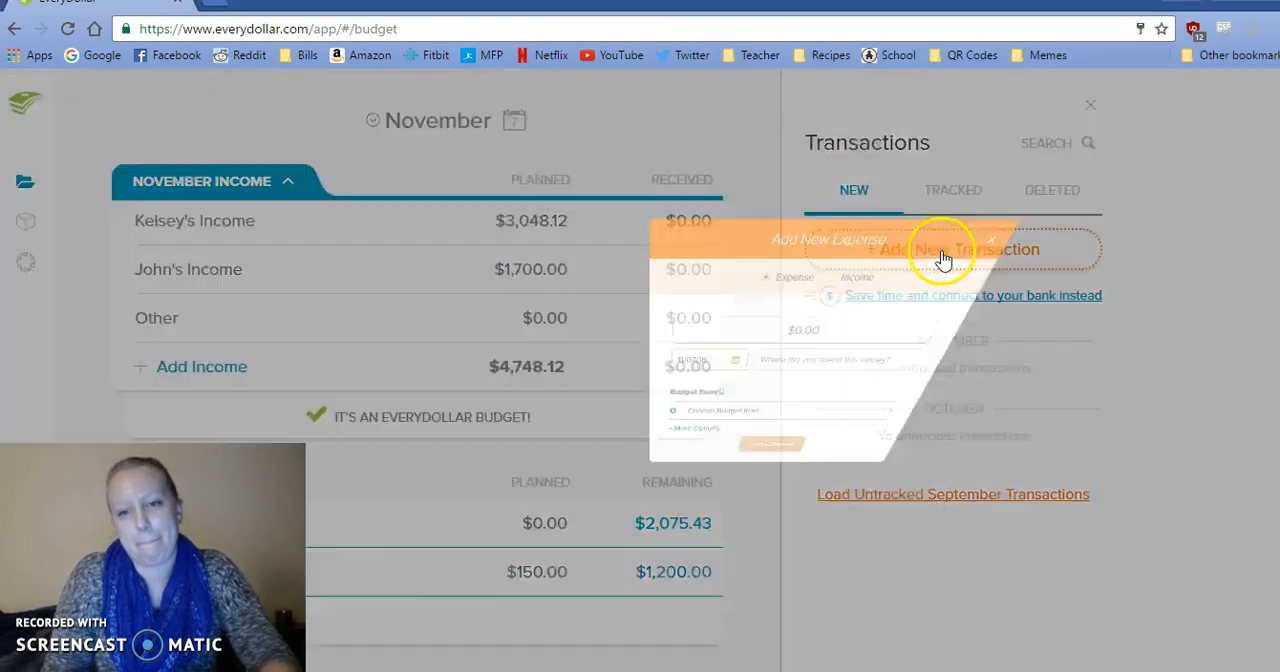
pyautogui.click(662, 287)
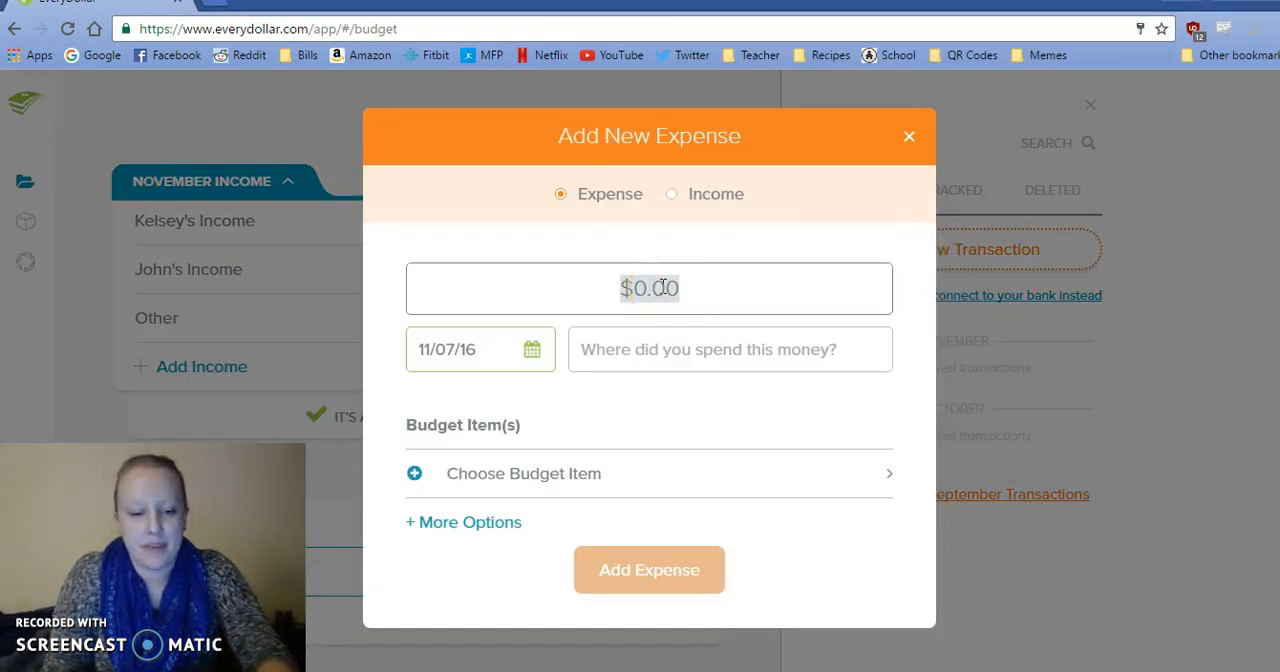
pyautogui.write('4.6')
pyautogui.click(530, 350)
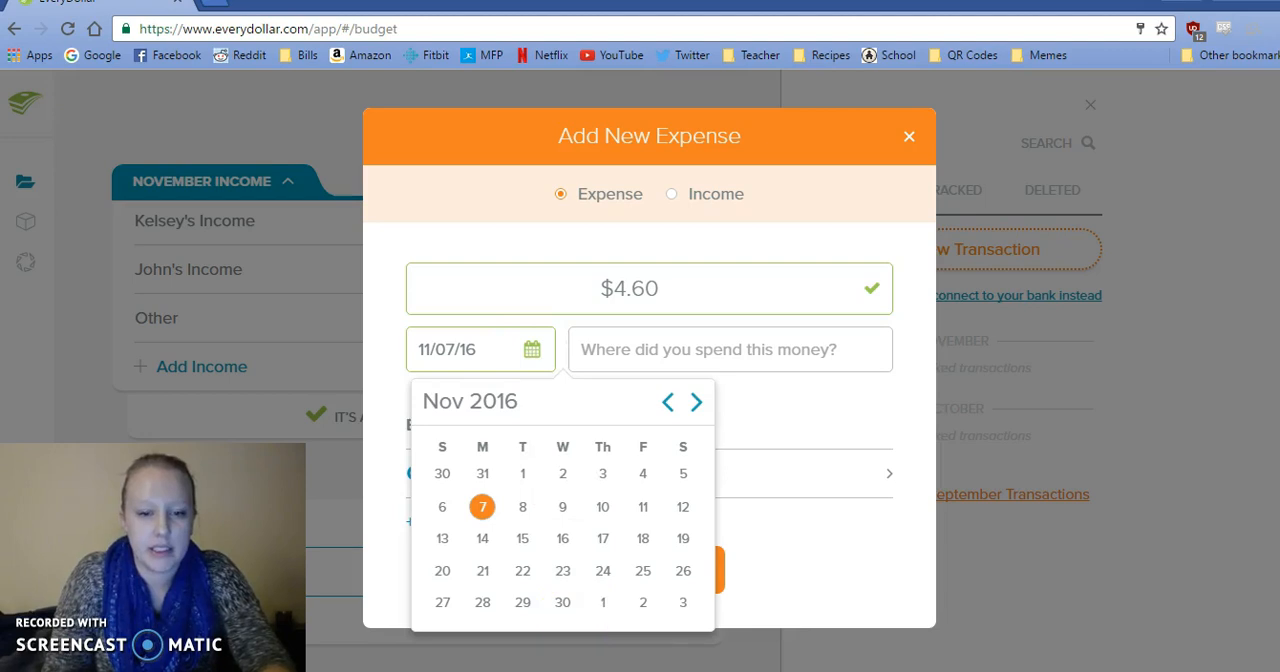
pyautogui.click(561, 668)
pyautogui.click(551, 643)
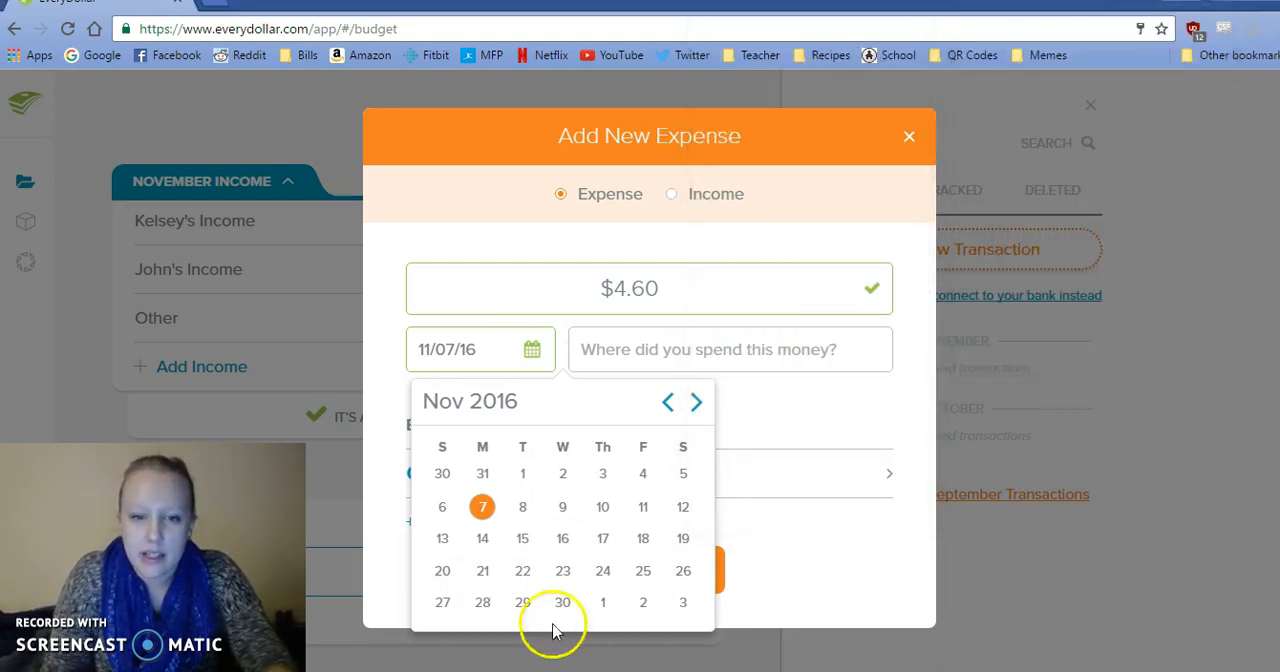
pyautogui.click(566, 477)
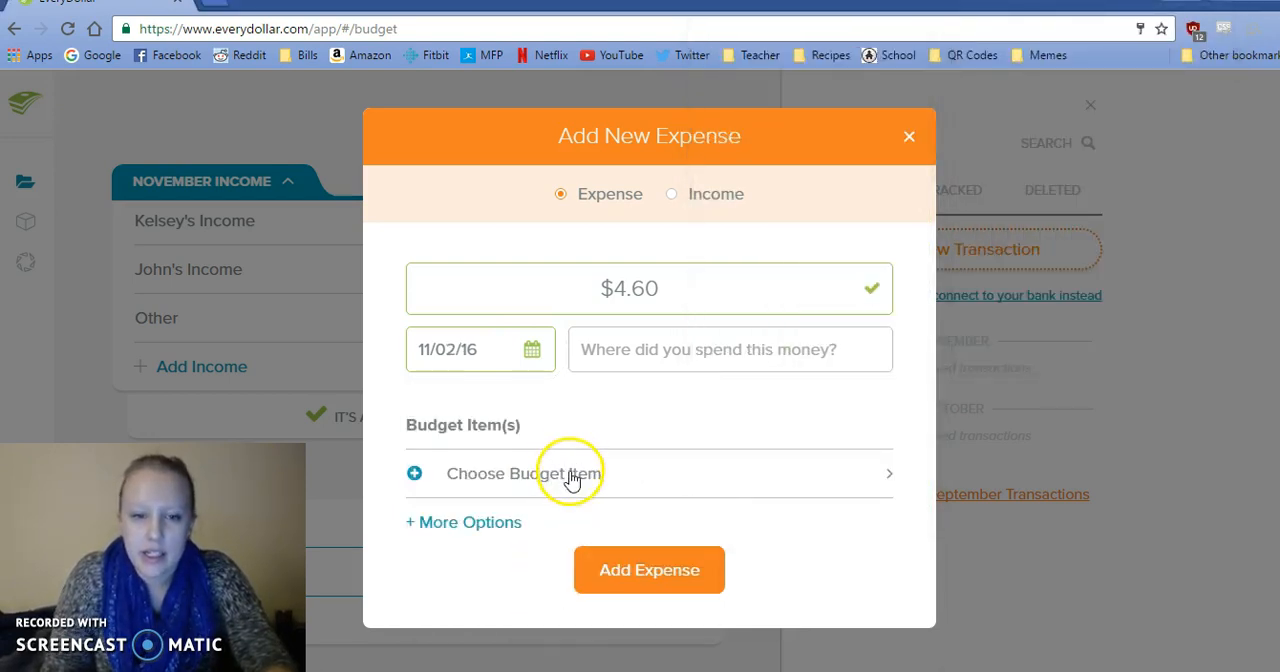
# Assign the 4.60 expense to the first of the two personal spending items under Lifestyle.
pyautogui.click(568, 476)
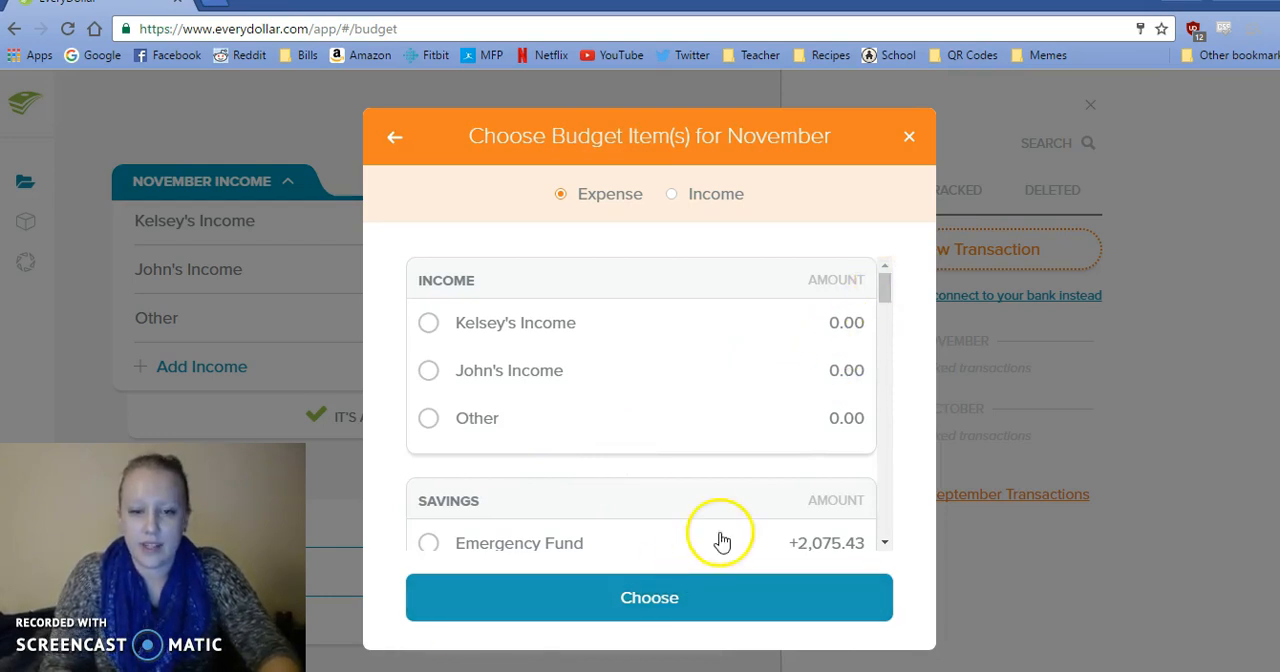
pyautogui.moveTo(891, 275); pyautogui.dragTo(889, 375)
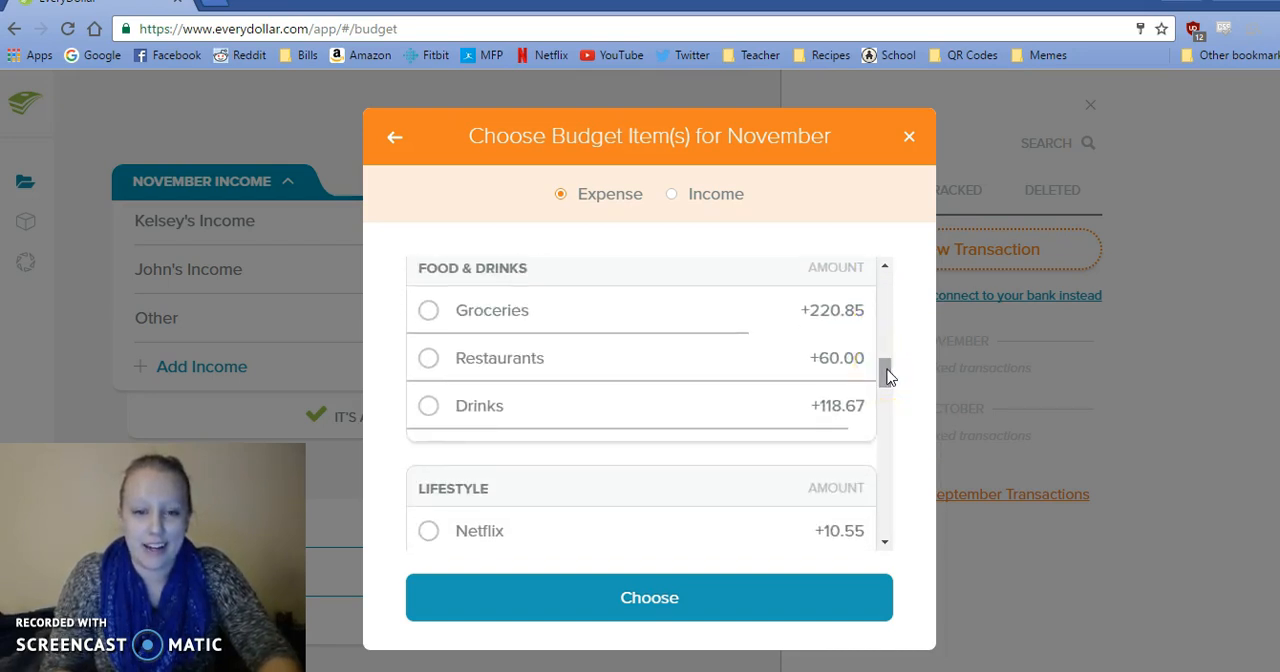
pyautogui.moveTo(889, 375); pyautogui.dragTo(889, 409)
pyautogui.click(628, 340)
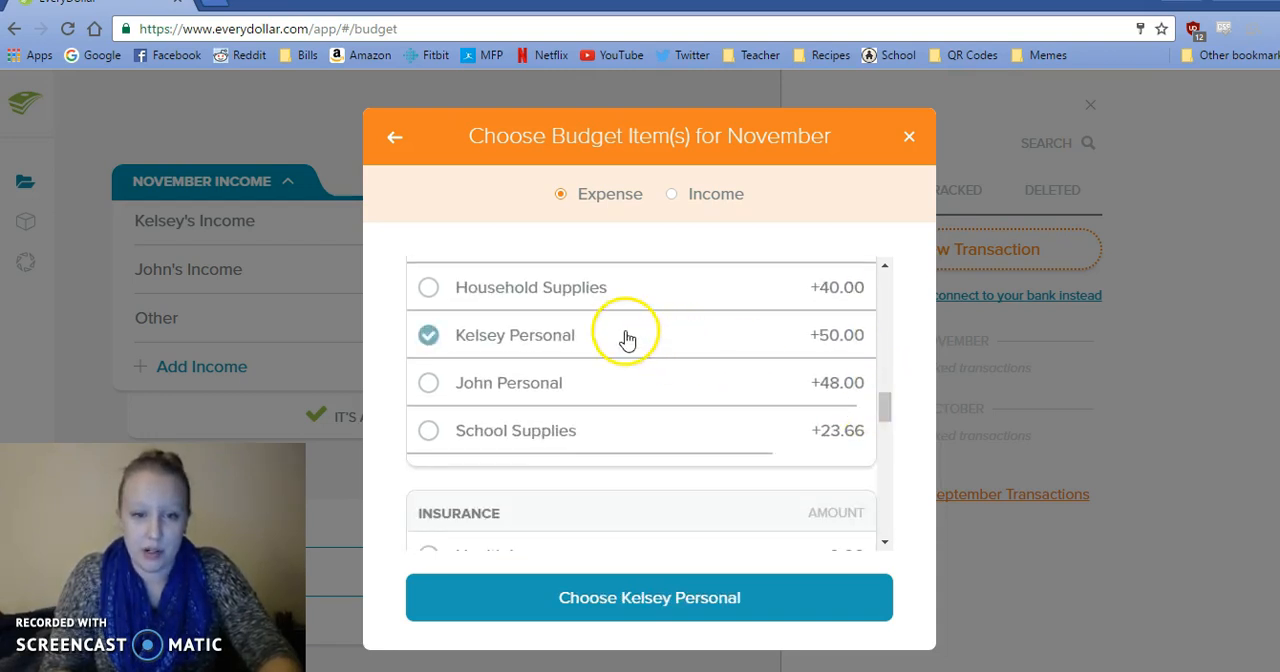
pyautogui.click(622, 598)
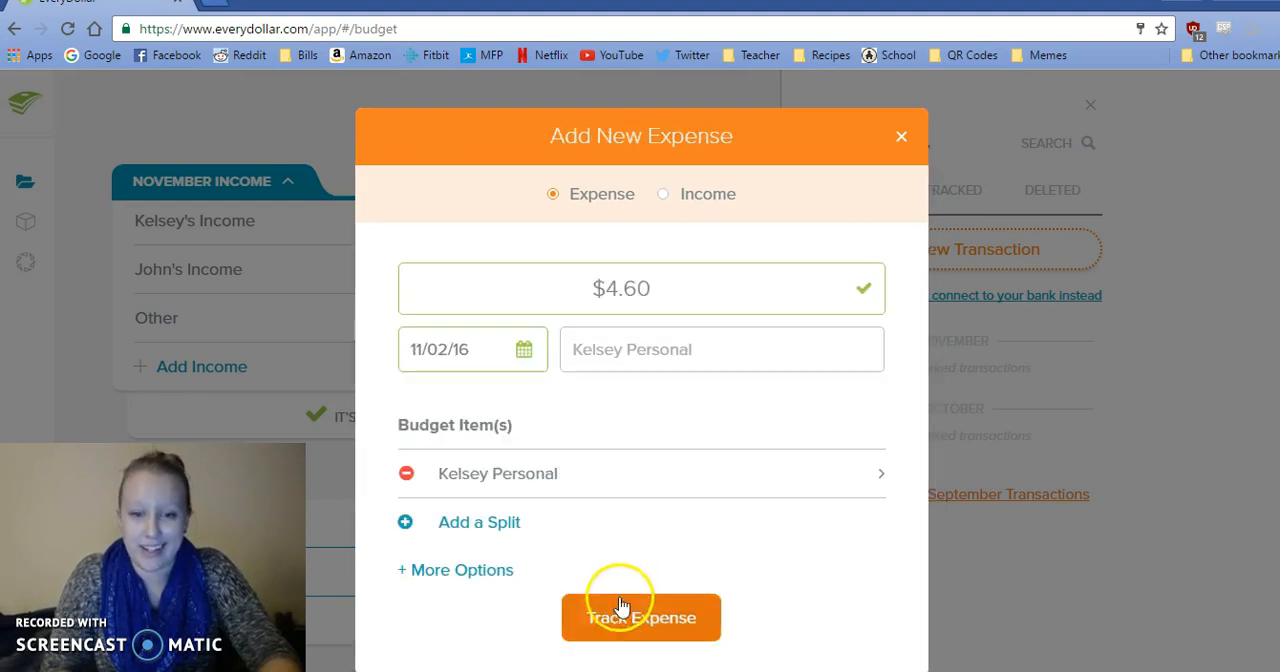
# Enter Walgreens as the merchant of the 4.60 expense and track it.
pyautogui.click(626, 340)
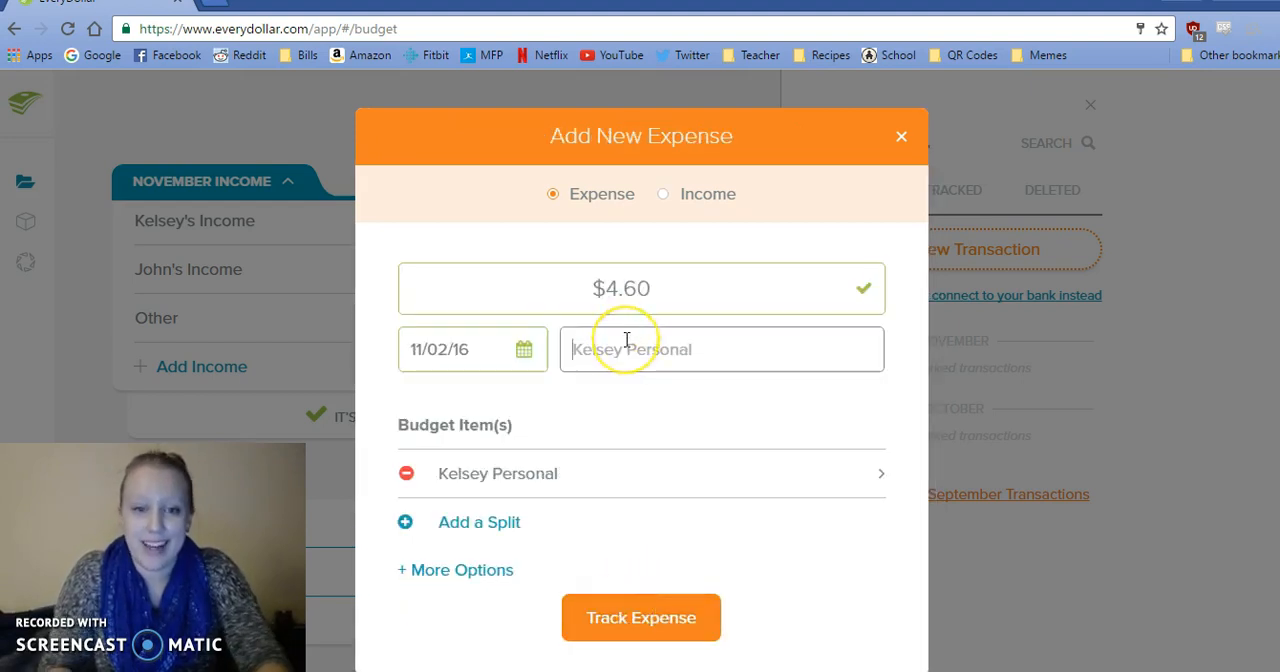
pyautogui.write('Walgreend')
pyautogui.press('BackSpace')
pyautogui.write('s')
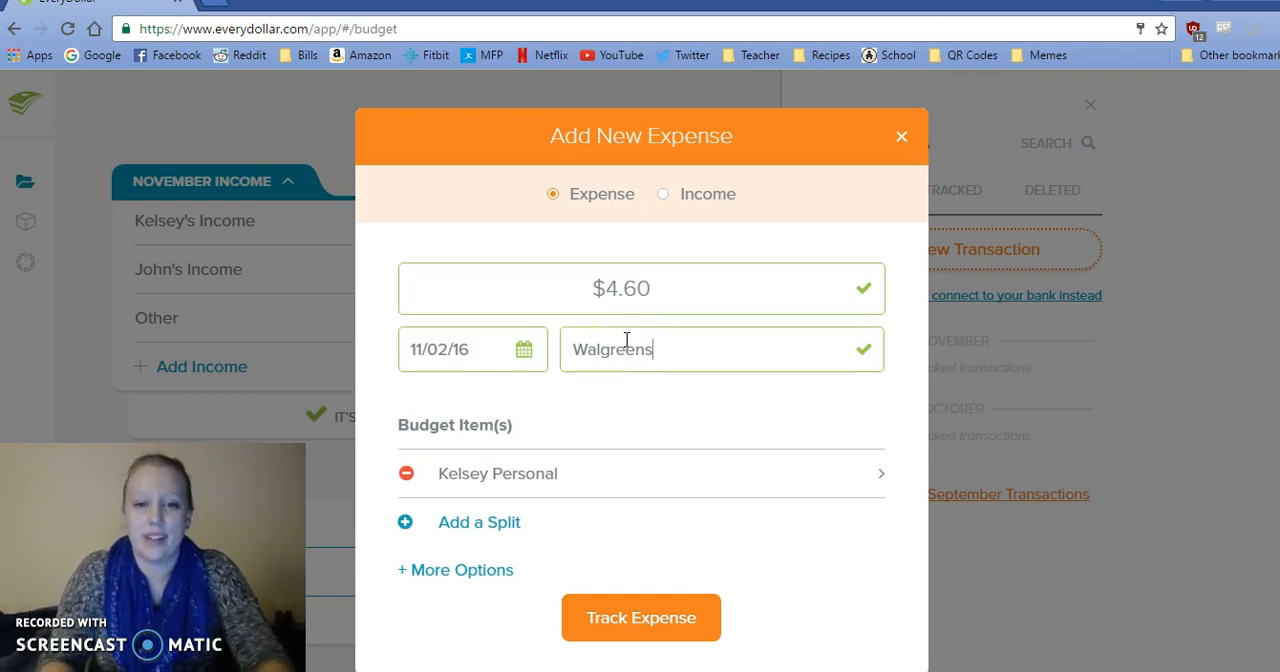
pyautogui.click(596, 625)
# Delete the duplicate 11/2 FH Liquor 6.33 line below Walgreens in the sticky notes.
pyautogui.click(584, 655)
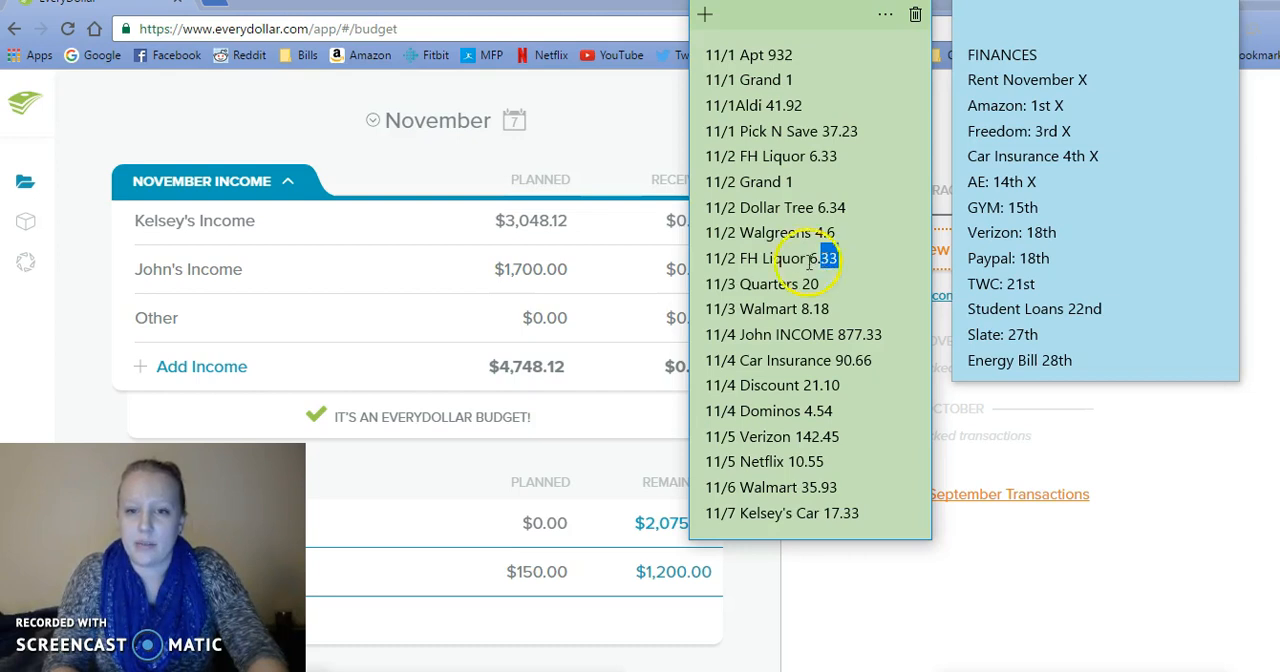
pyautogui.tripleClick(795, 260)
pyautogui.press('BackSpace')
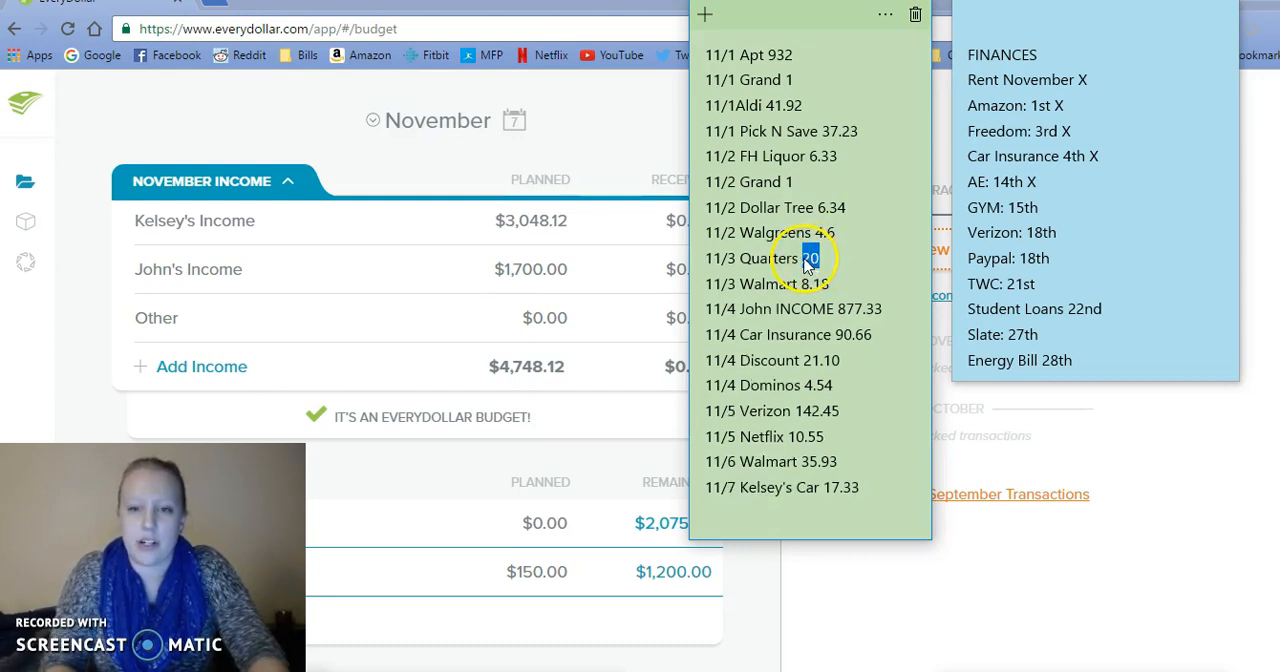
# Copy the 11/3 Quarters amount, 20, from the sticky notes into a new expense and date it 11/03/16.
pyautogui.click(946, 265)
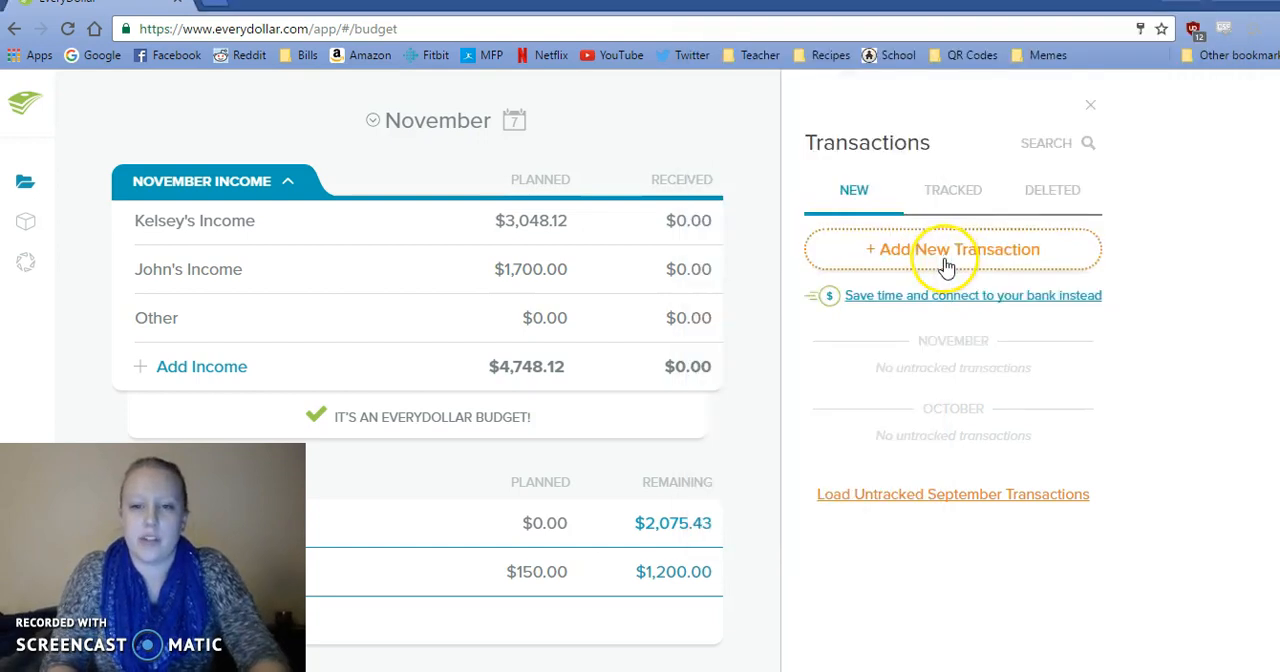
pyautogui.click(946, 265)
pyautogui.click(706, 304)
pyautogui.write('20')
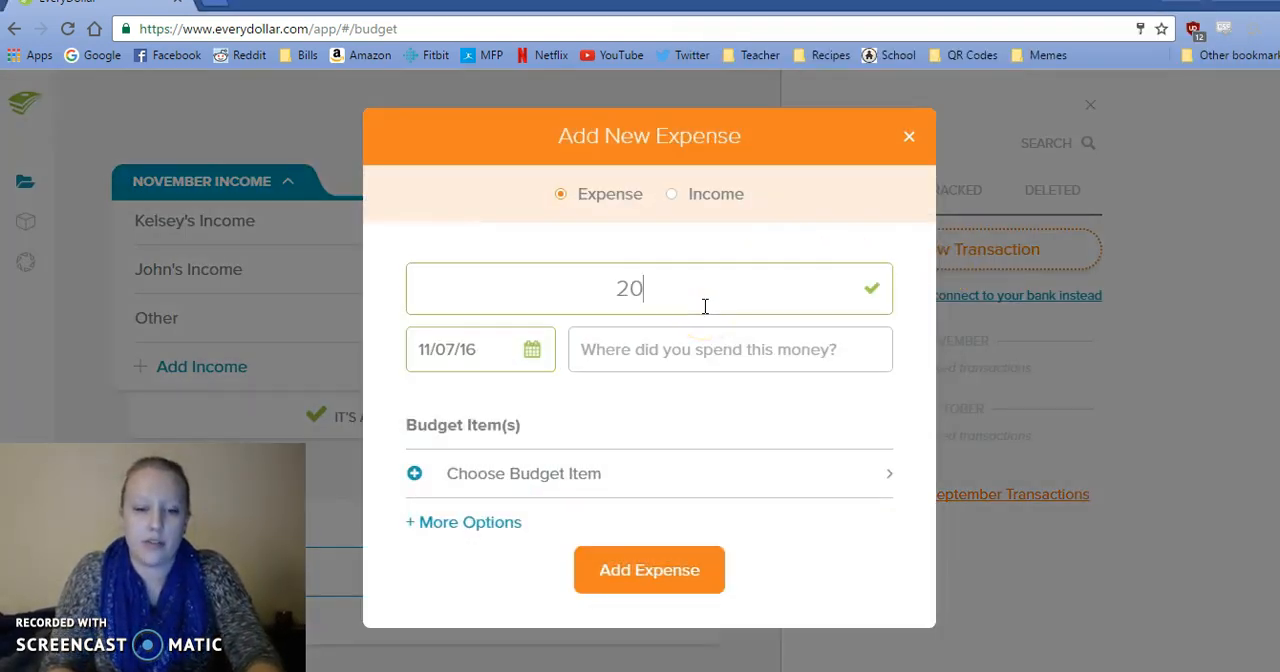
pyautogui.click(532, 349)
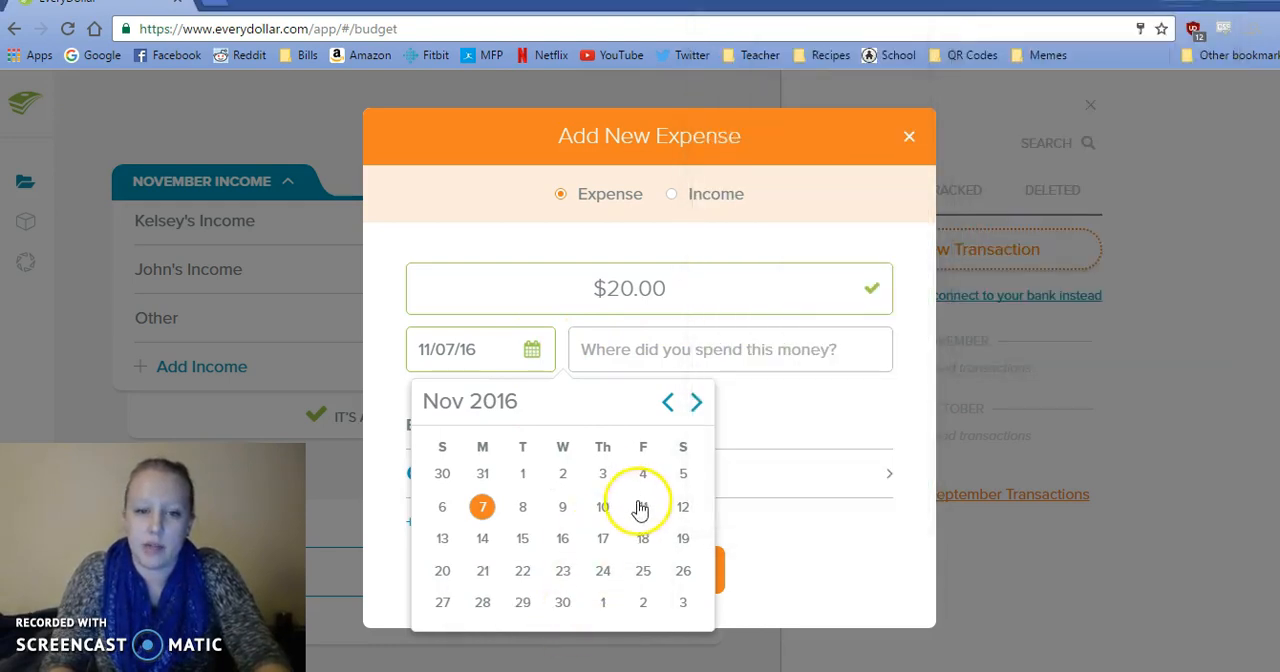
pyautogui.click(603, 475)
# Choose a budget item for the 20.00 Quarters expense and track it.
pyautogui.click(605, 480)
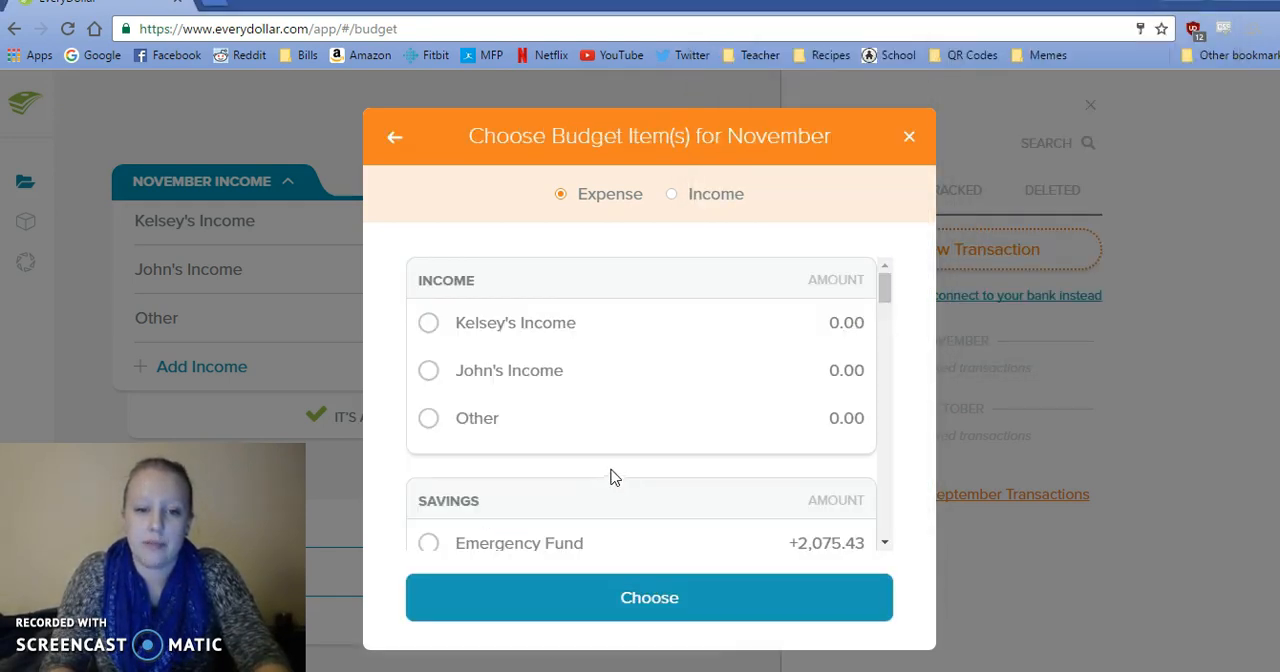
pyautogui.moveTo(886, 284); pyautogui.dragTo(884, 500)
pyautogui.click(674, 394)
pyautogui.click(620, 628)
pyautogui.click(615, 620)
# Copy the 11/3 Walmart amount, 8.18, from the sticky notes into a new expense.
pyautogui.click(559, 670)
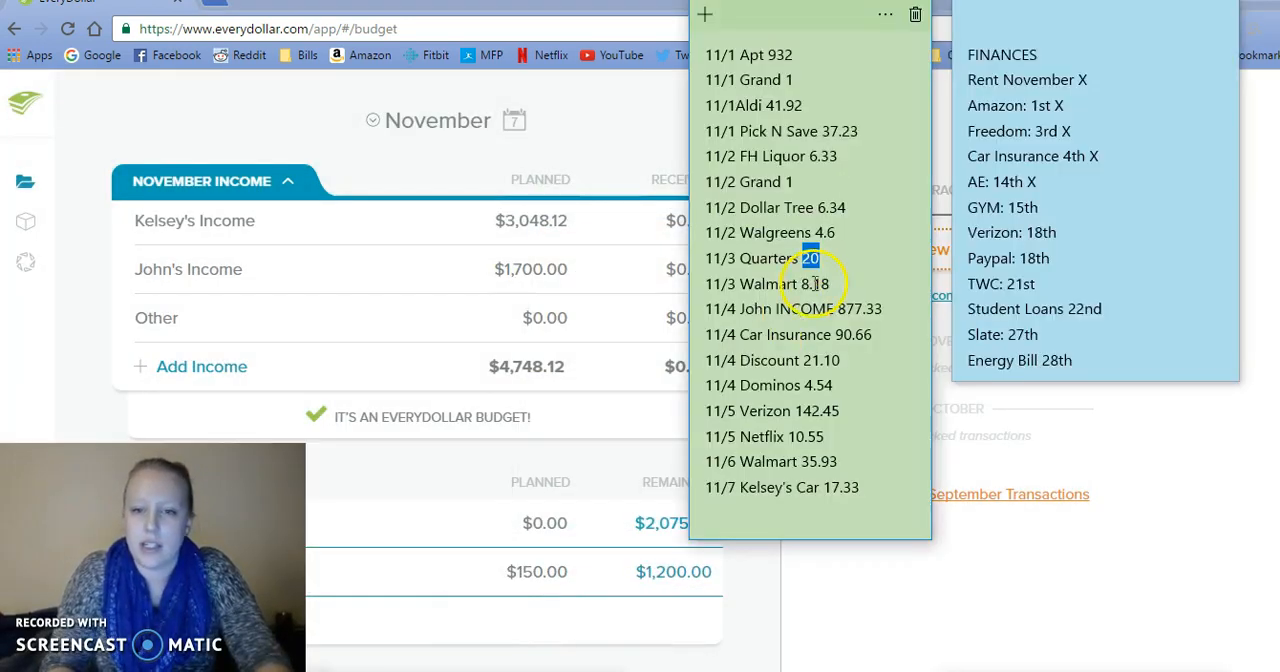
pyautogui.moveTo(832, 284); pyautogui.dragTo(808, 290)
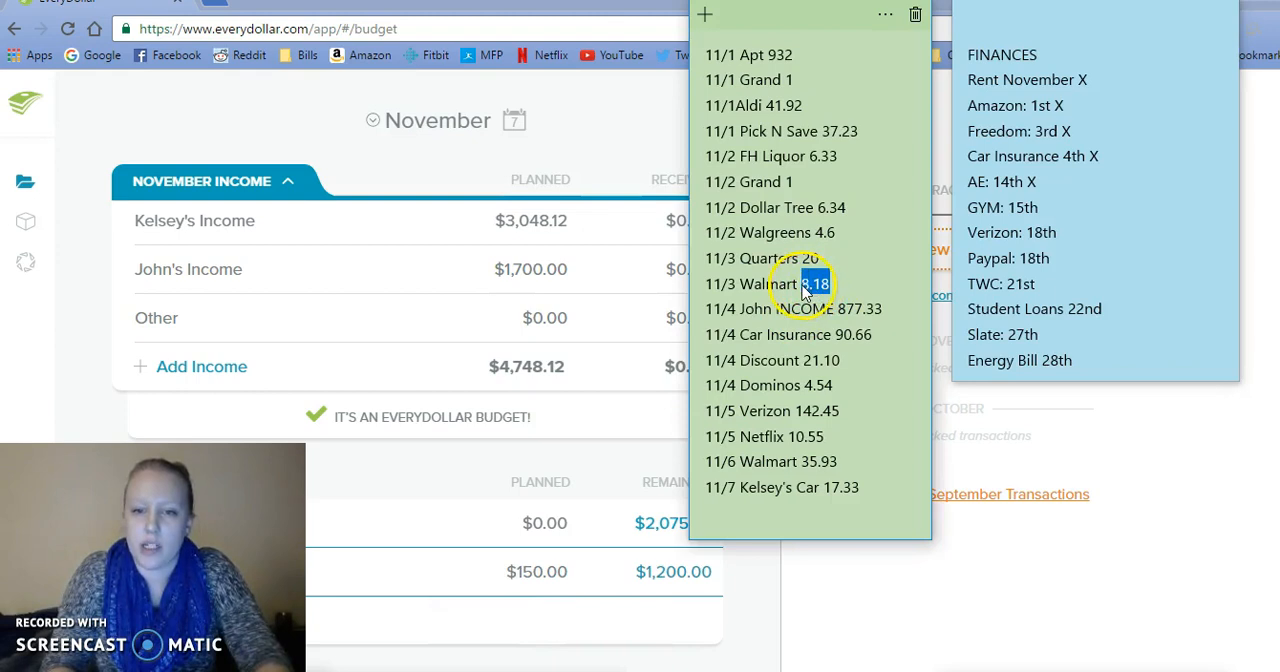
pyautogui.click(940, 262)
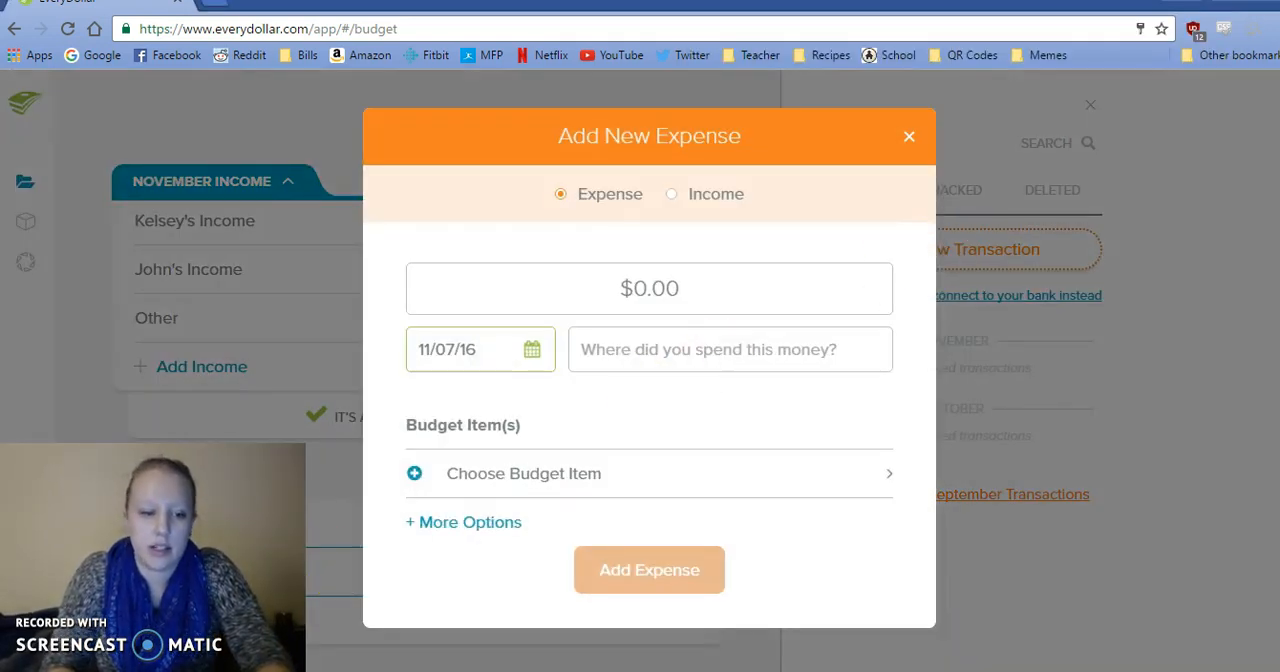
pyautogui.click(655, 286)
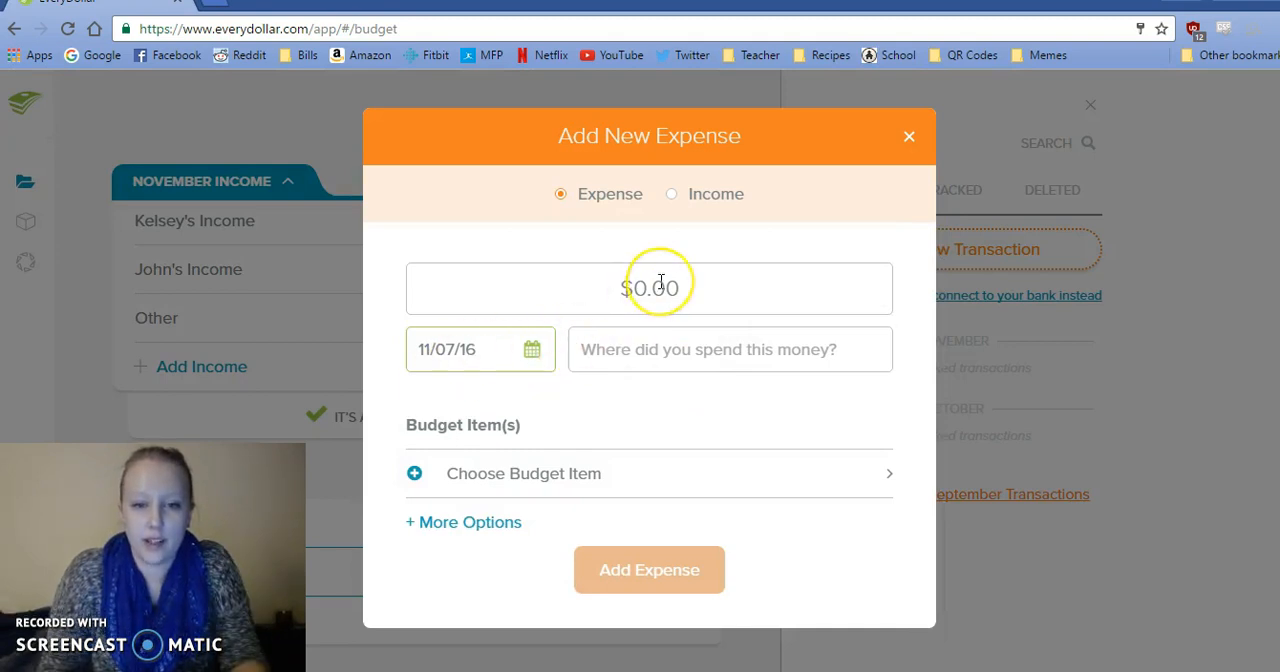
pyautogui.write('8.18')
# Enter Walmart as the merchant of the 8.18 expense, check its date in the sticky notes, and date it 11/03/16.
pyautogui.click(631, 358)
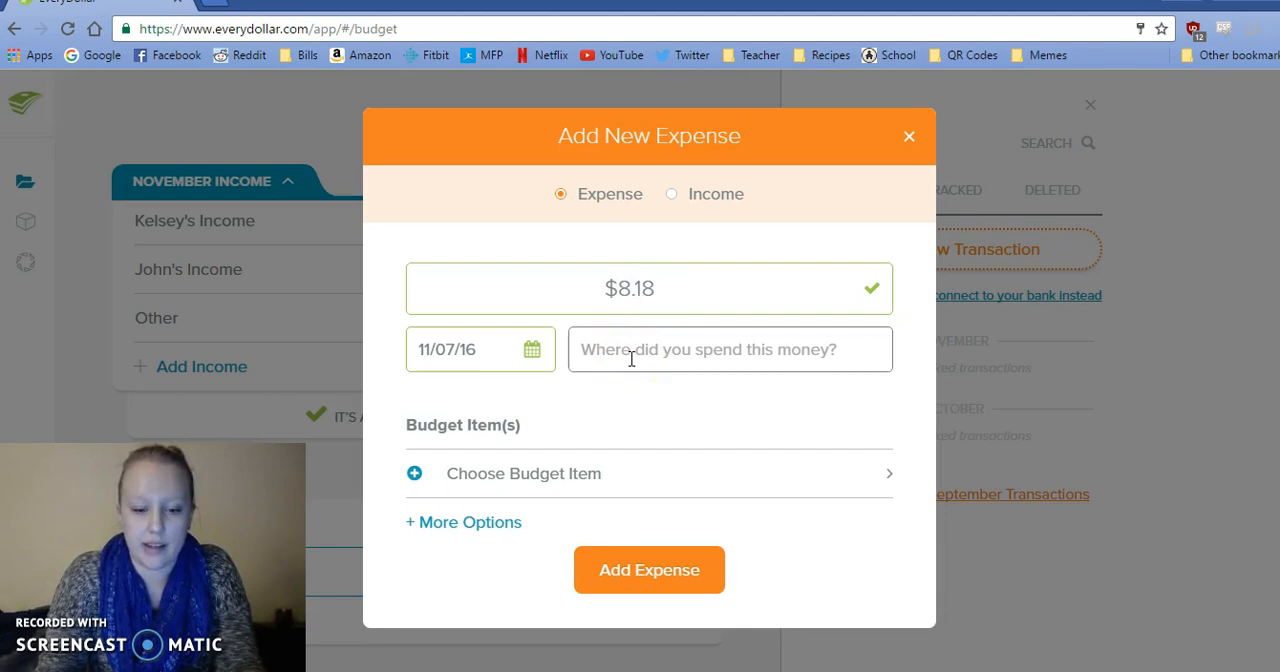
pyautogui.write('Walmart')
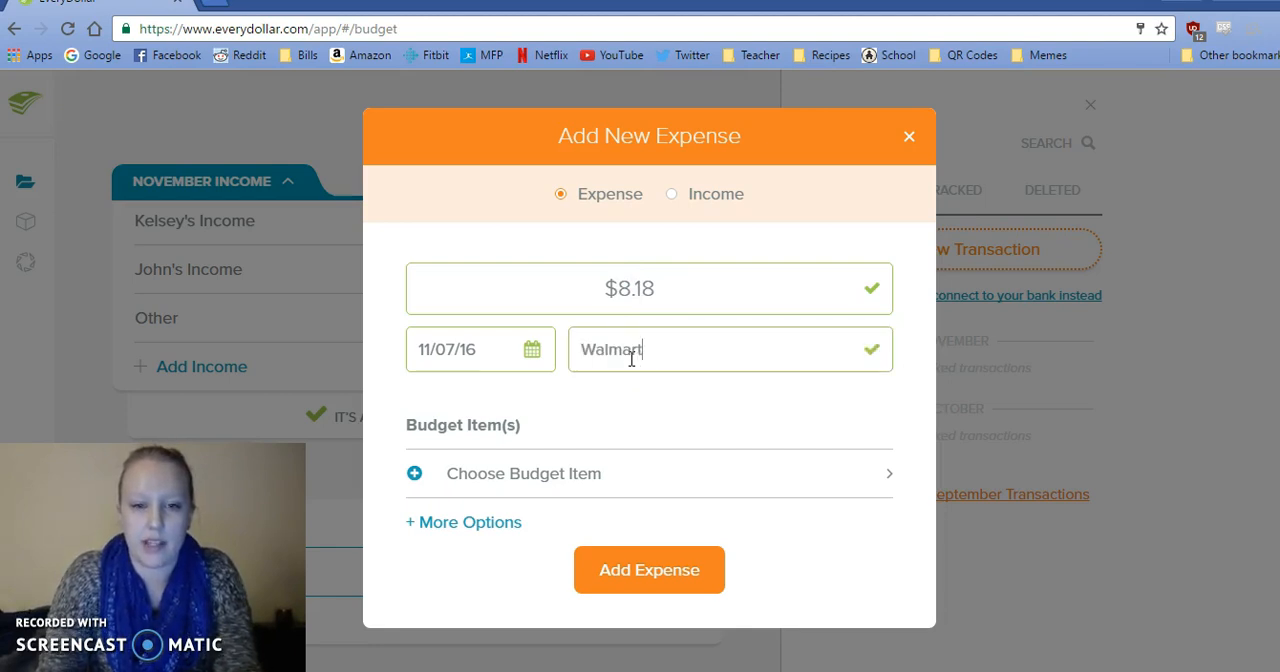
pyautogui.click(561, 671)
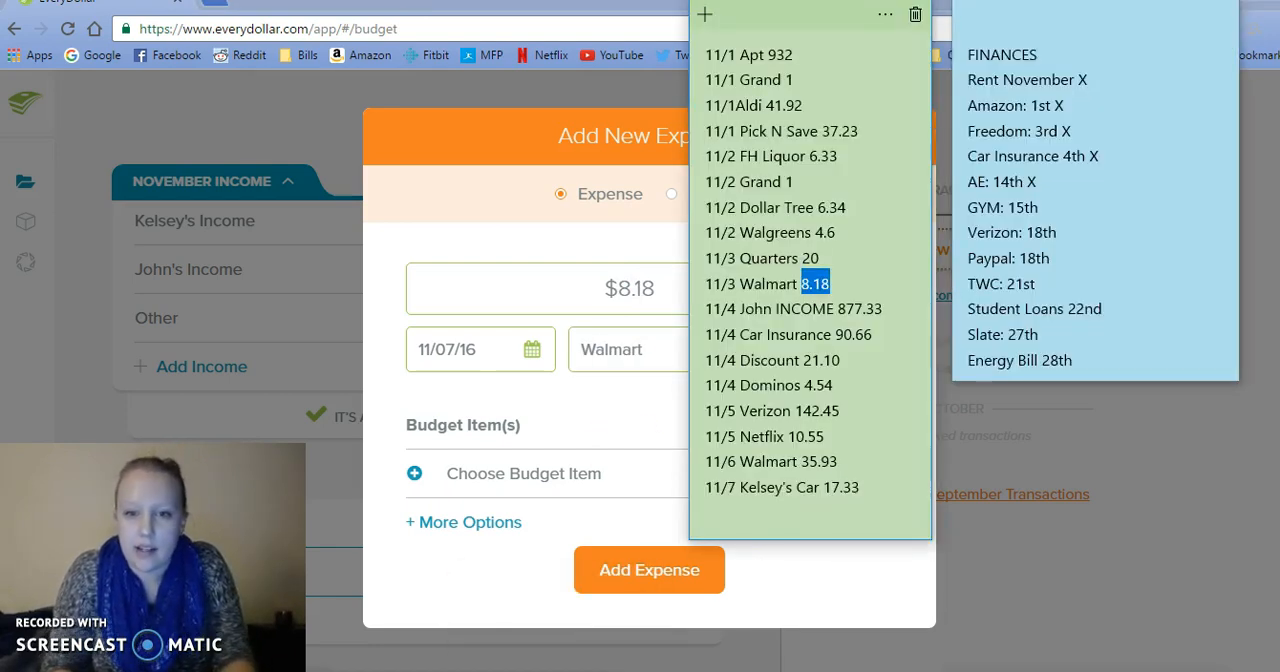
pyautogui.click(530, 349)
pyautogui.click(604, 474)
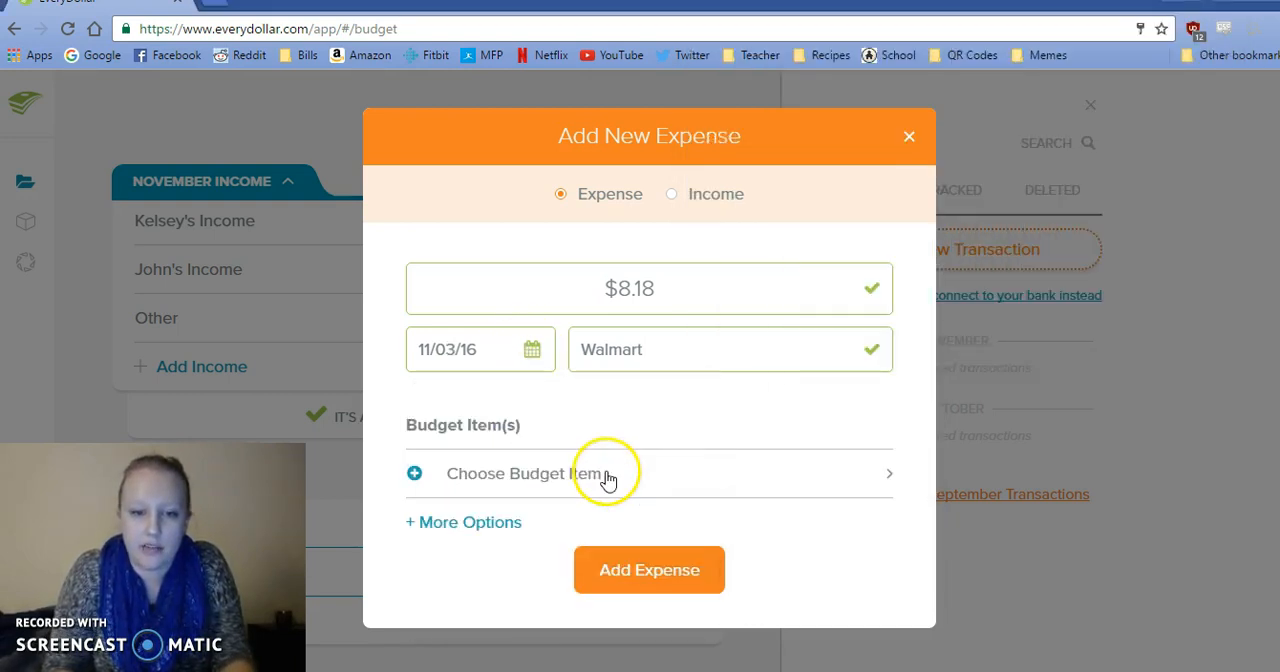
# Assign the 8.18 Walmart expense to School Supplies under Lifestyle and track it.
pyautogui.click(558, 481)
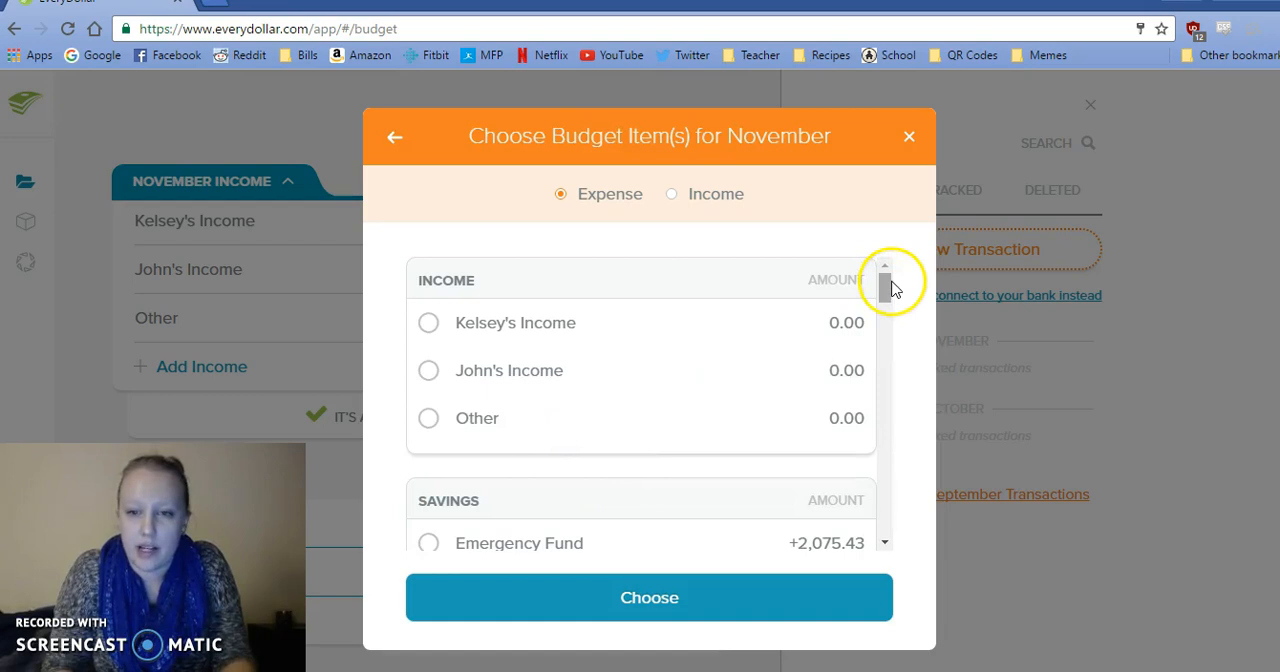
pyautogui.moveTo(893, 287); pyautogui.dragTo(893, 400)
pyautogui.click(743, 514)
pyautogui.click(668, 606)
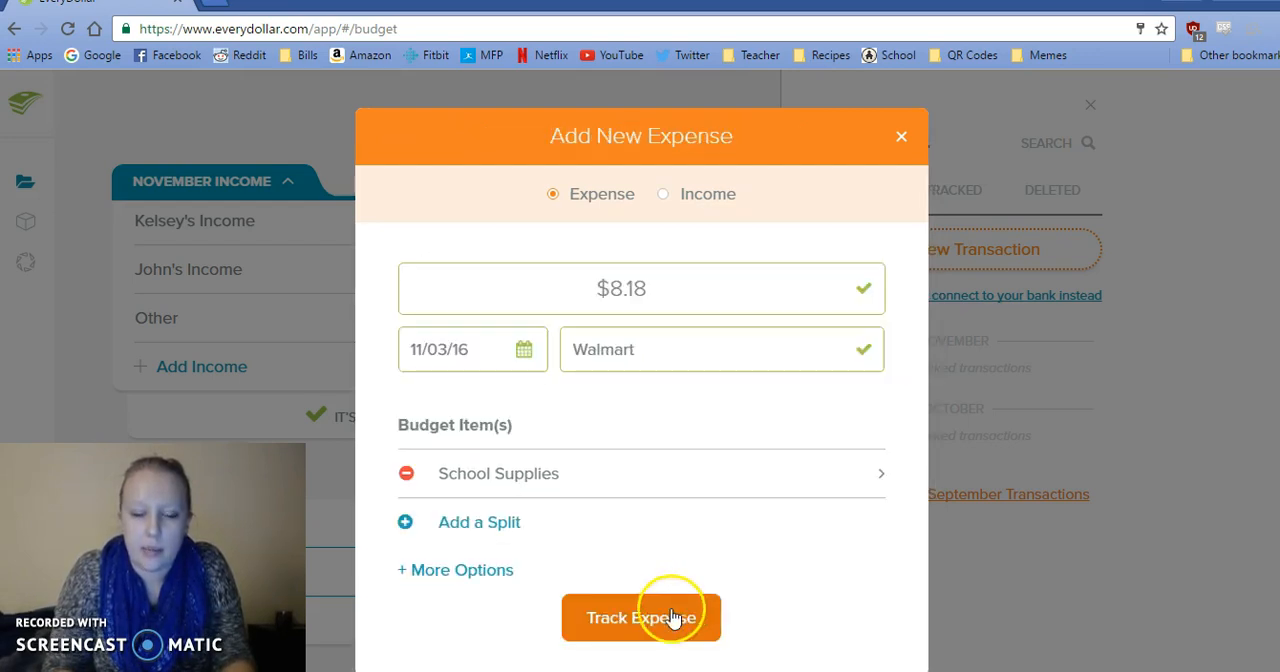
pyautogui.click(655, 622)
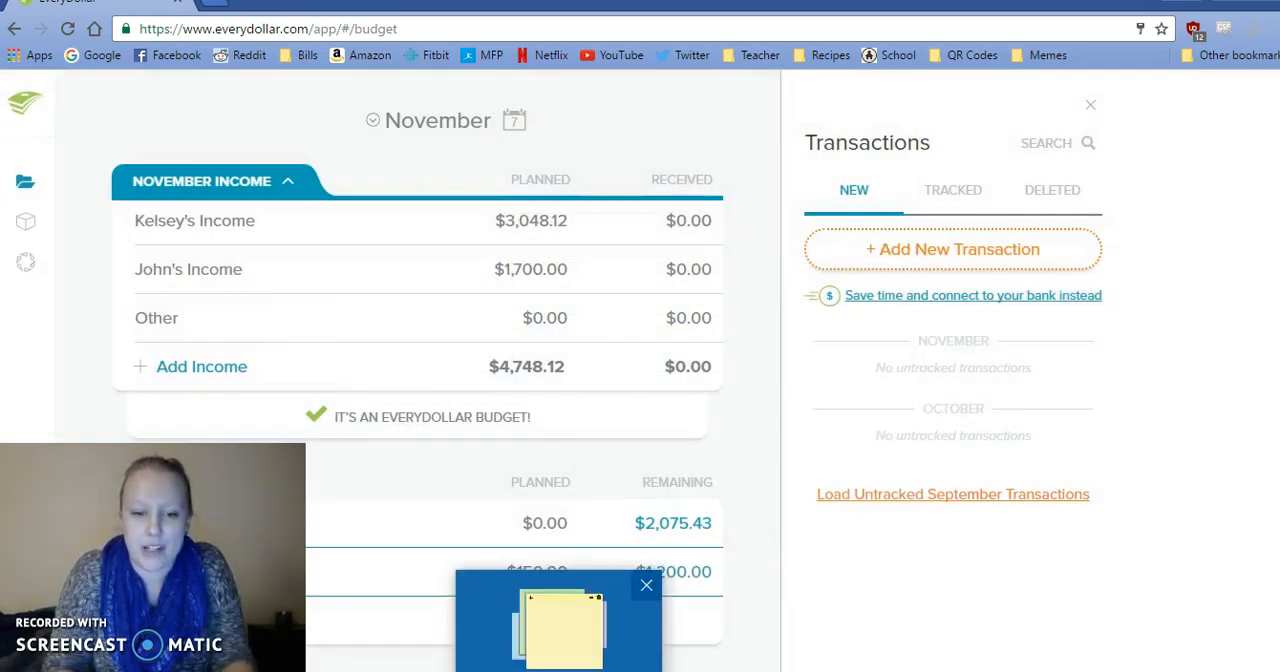
# Copy the 11/4 income amount, 877.33, from the sticky notes into a new income transaction.
pyautogui.click(545, 630)
pyautogui.moveTo(884, 310); pyautogui.dragTo(838, 310)
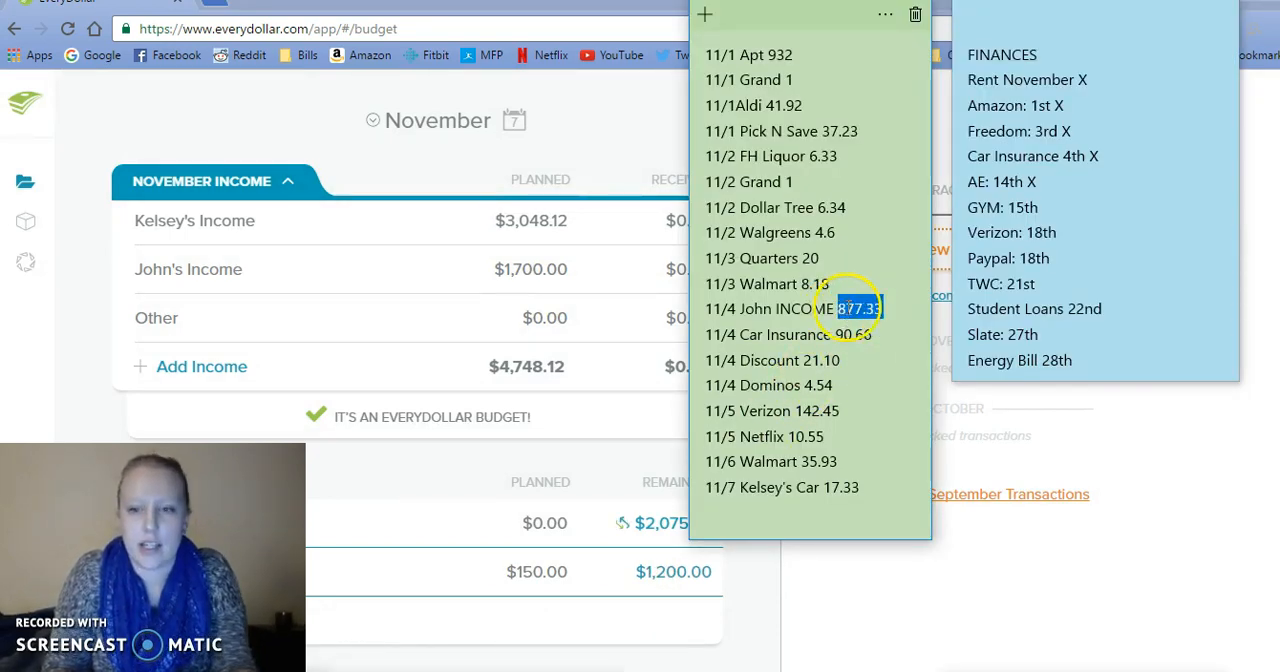
pyautogui.click(942, 262)
pyautogui.click(930, 256)
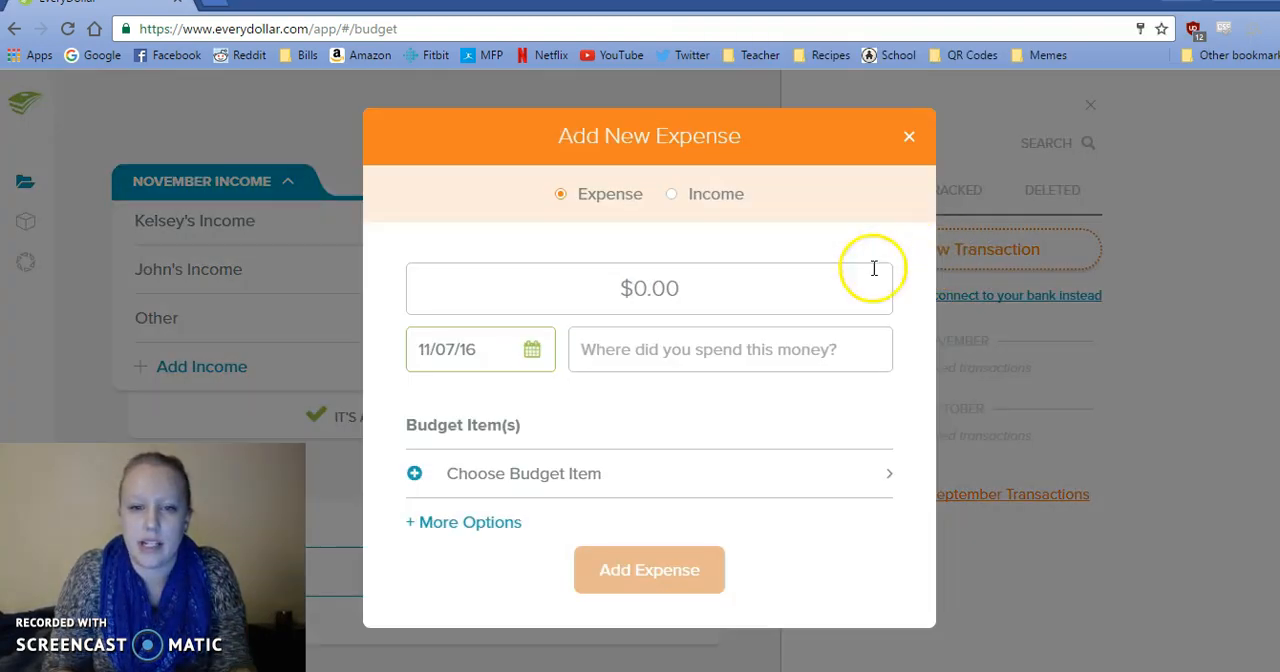
pyautogui.click(698, 198)
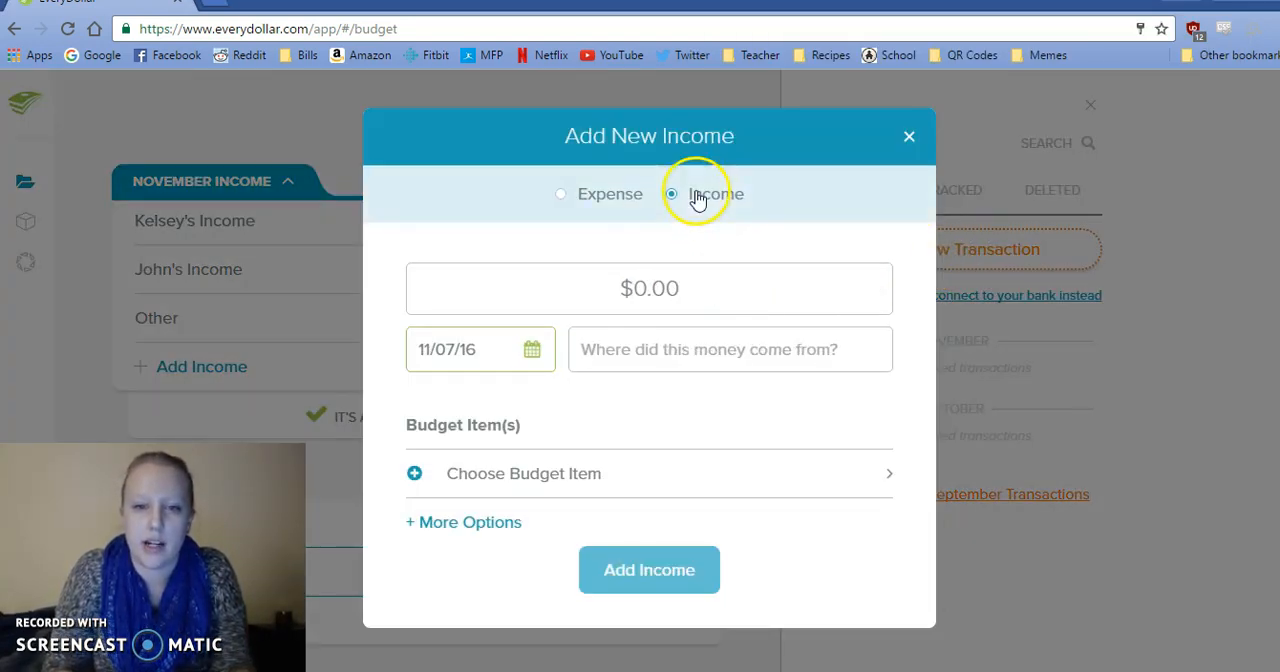
pyautogui.click(690, 276)
pyautogui.write('877.33')
# Date the 877.33 income 11/04/16 and track it under the budget's income item for the earner named in the note.
pyautogui.click(531, 350)
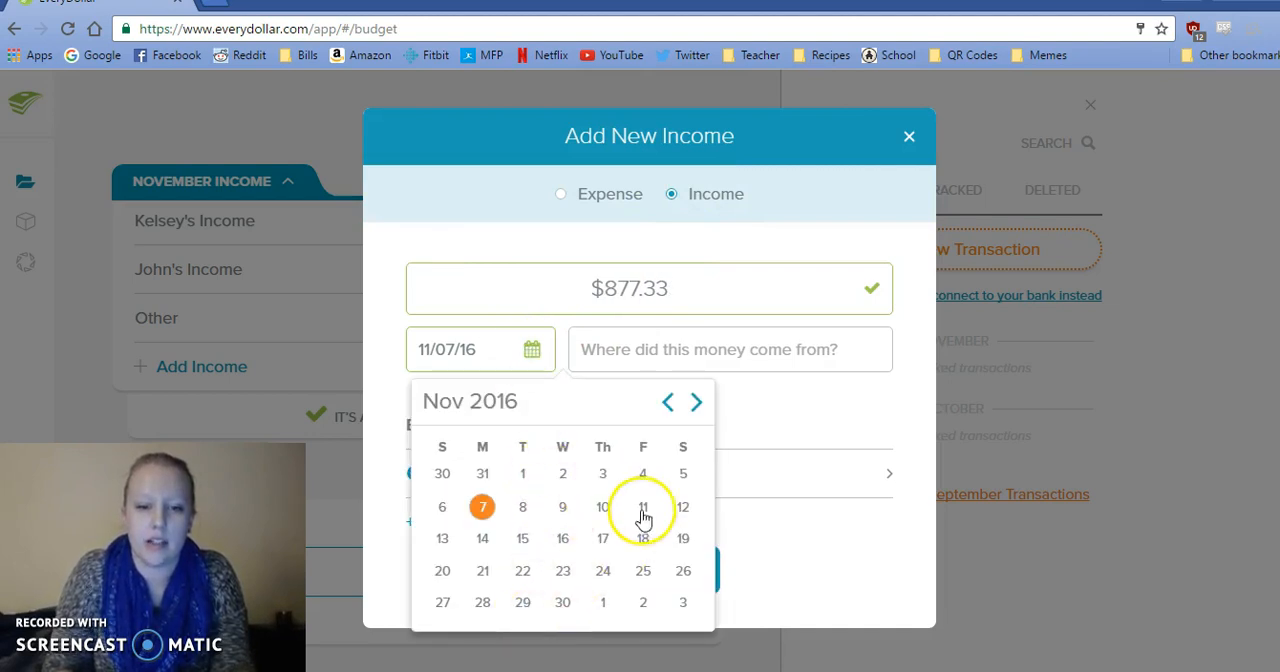
pyautogui.click(644, 478)
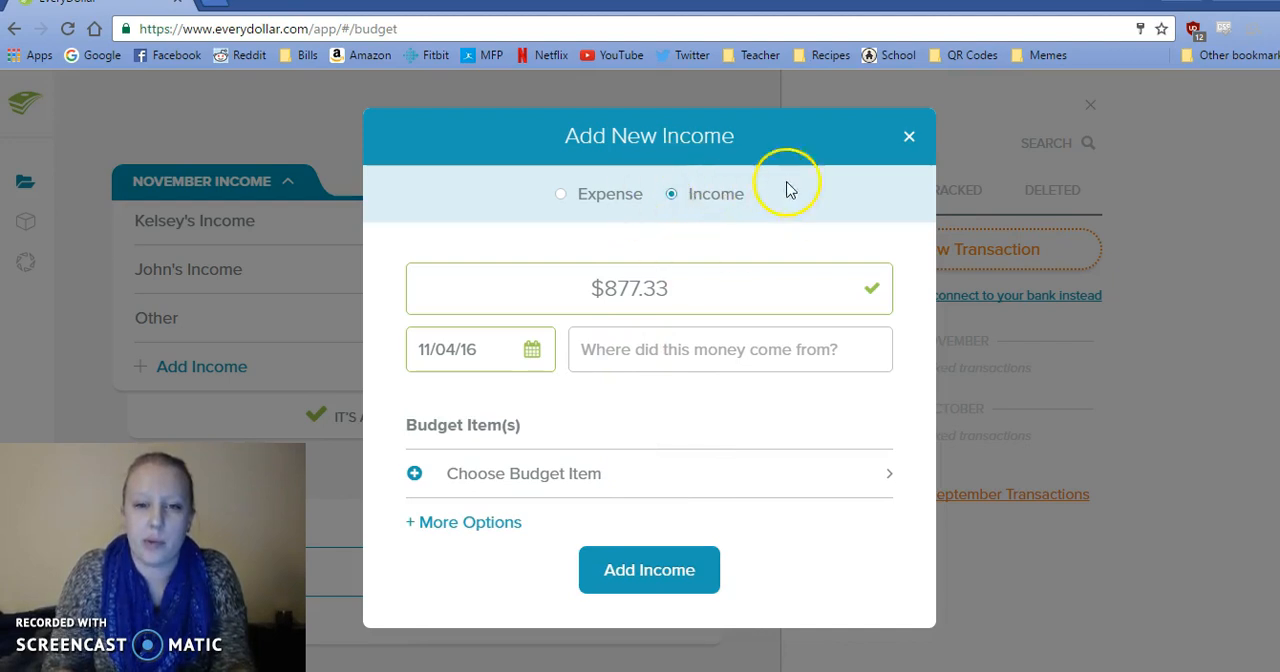
pyautogui.click(490, 488)
pyautogui.click(491, 374)
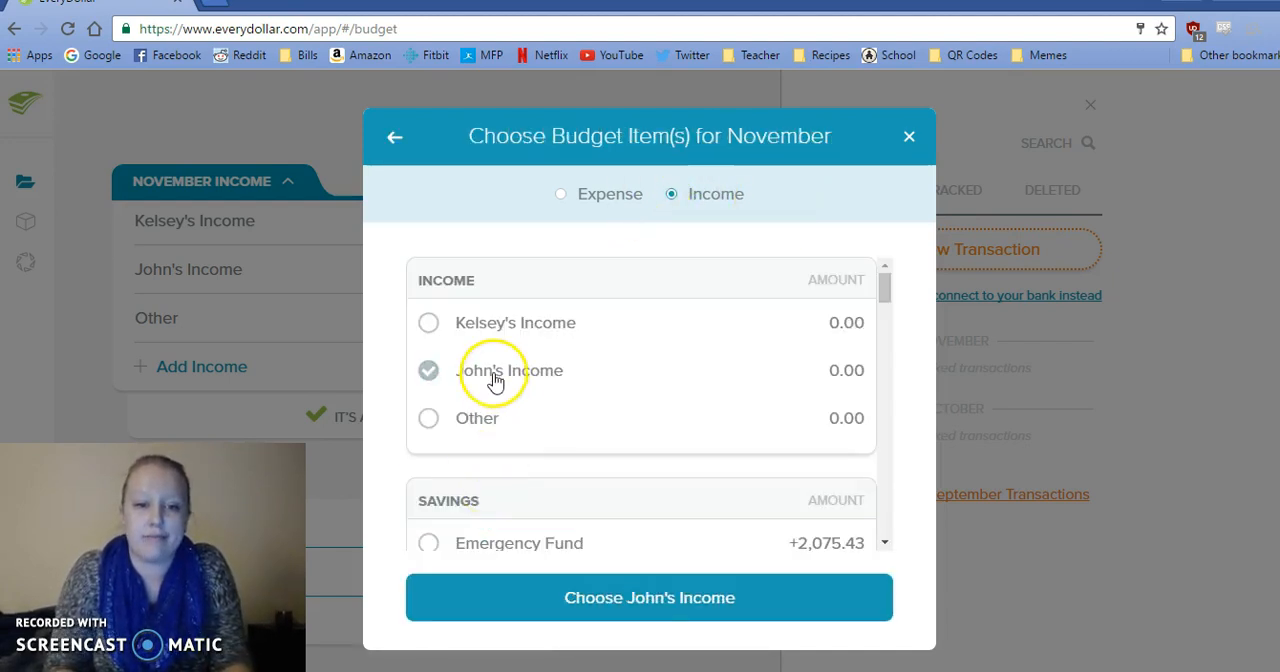
pyautogui.click(571, 598)
pyautogui.click(592, 620)
# Copy the 11/4 Car Insurance amount, 90.66, into a new expense and check its date in the sticky notes.
pyautogui.click(560, 615)
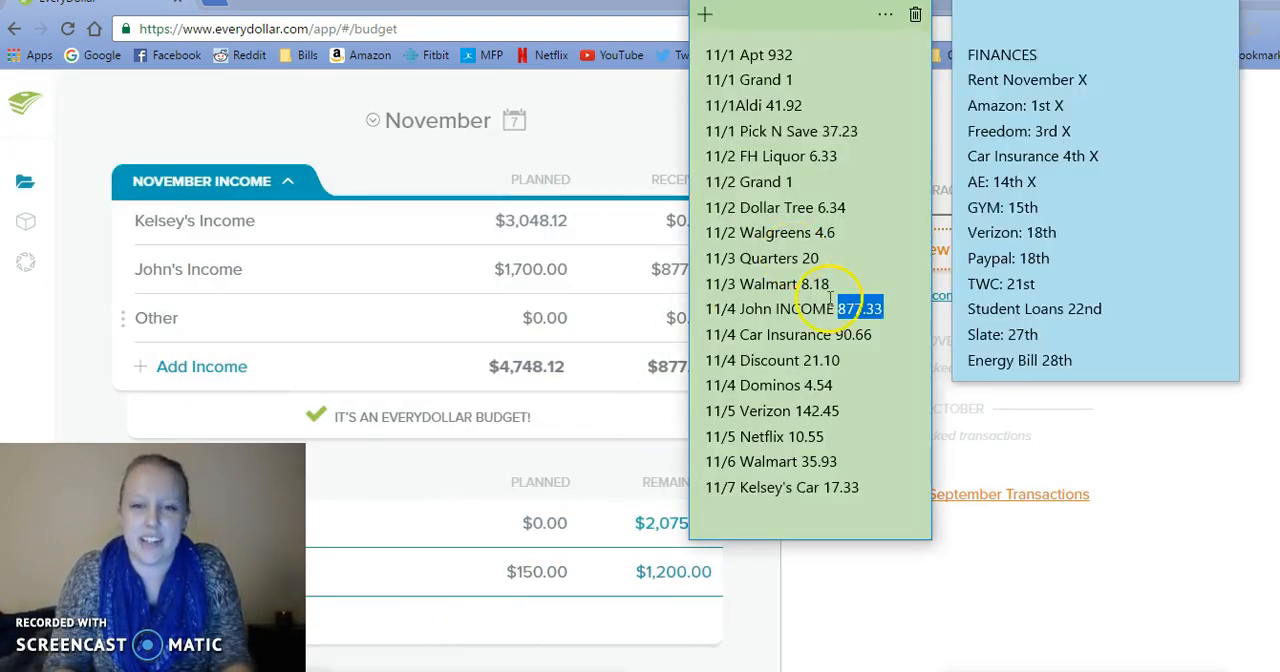
pyautogui.moveTo(874, 334); pyautogui.dragTo(835, 334)
pyautogui.hotkey('ctrl', 'c')
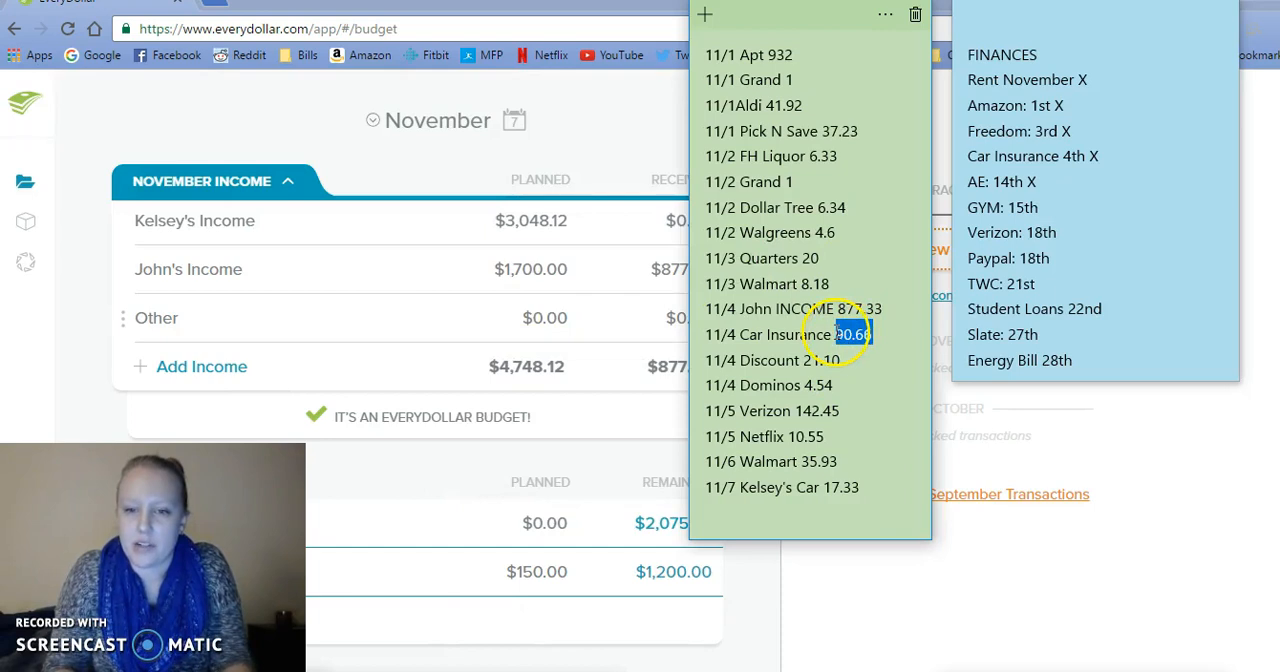
pyautogui.click(932, 252)
pyautogui.click(741, 287)
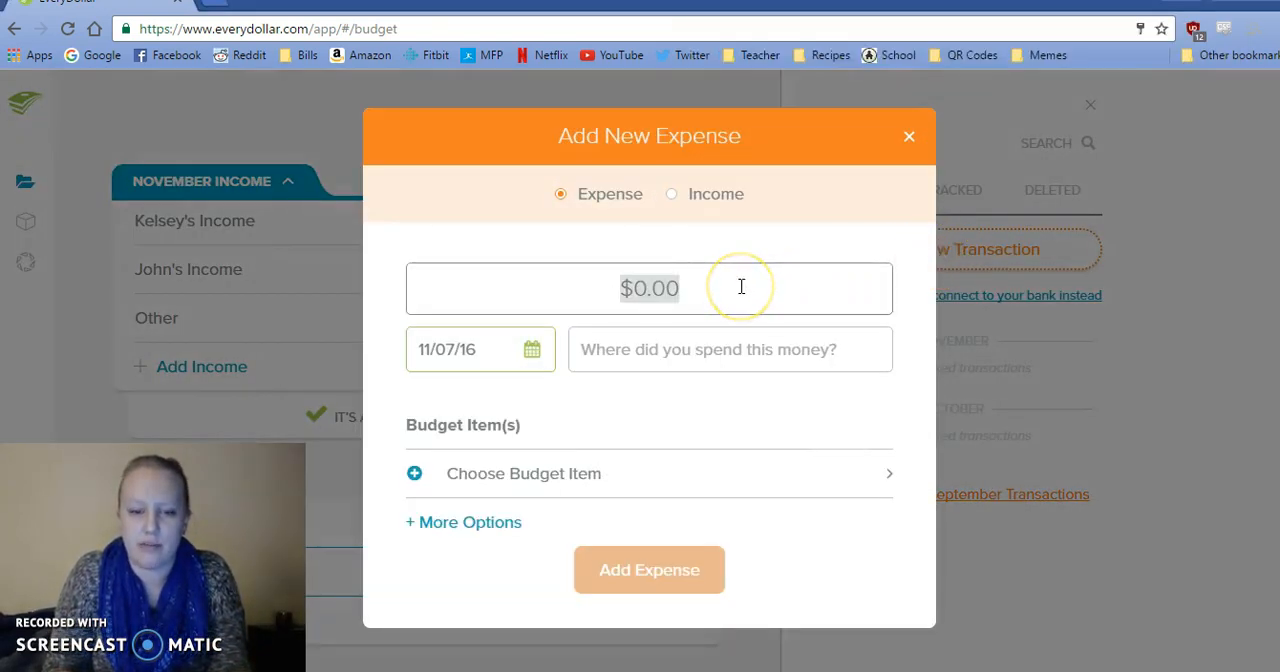
pyautogui.hotkey('ctrl', 'v')
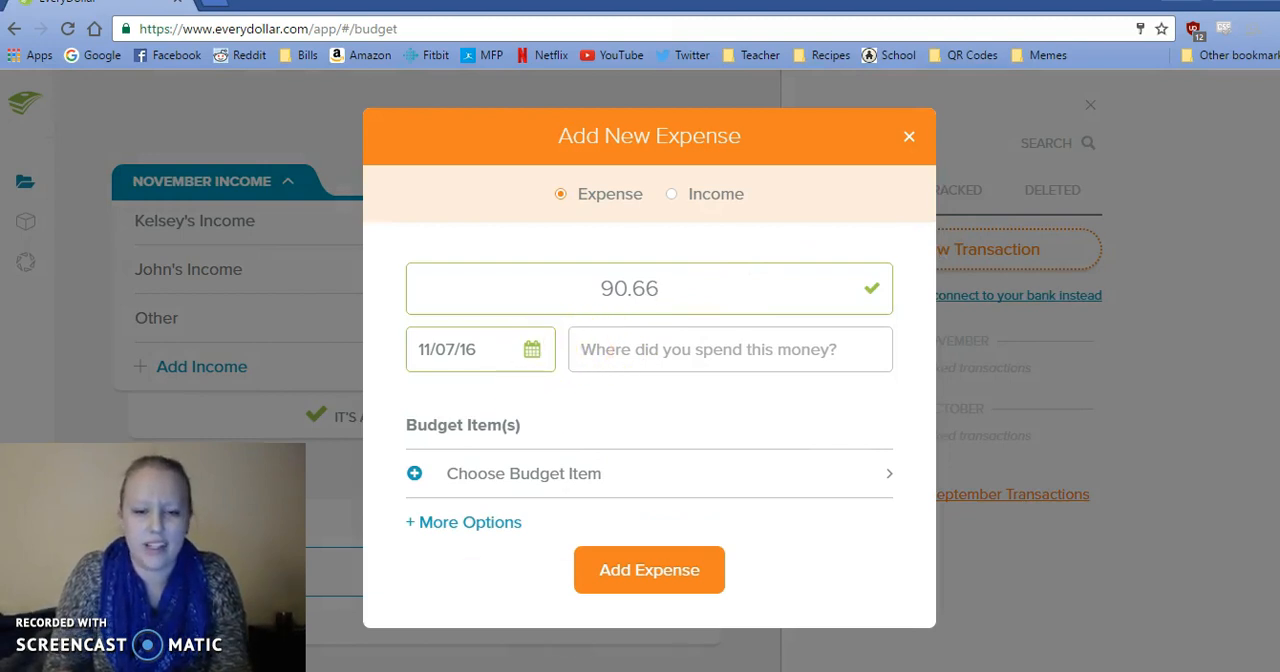
pyautogui.hotkey('alt', 'Tab')
pyautogui.hotkey('alt', 'Tab')
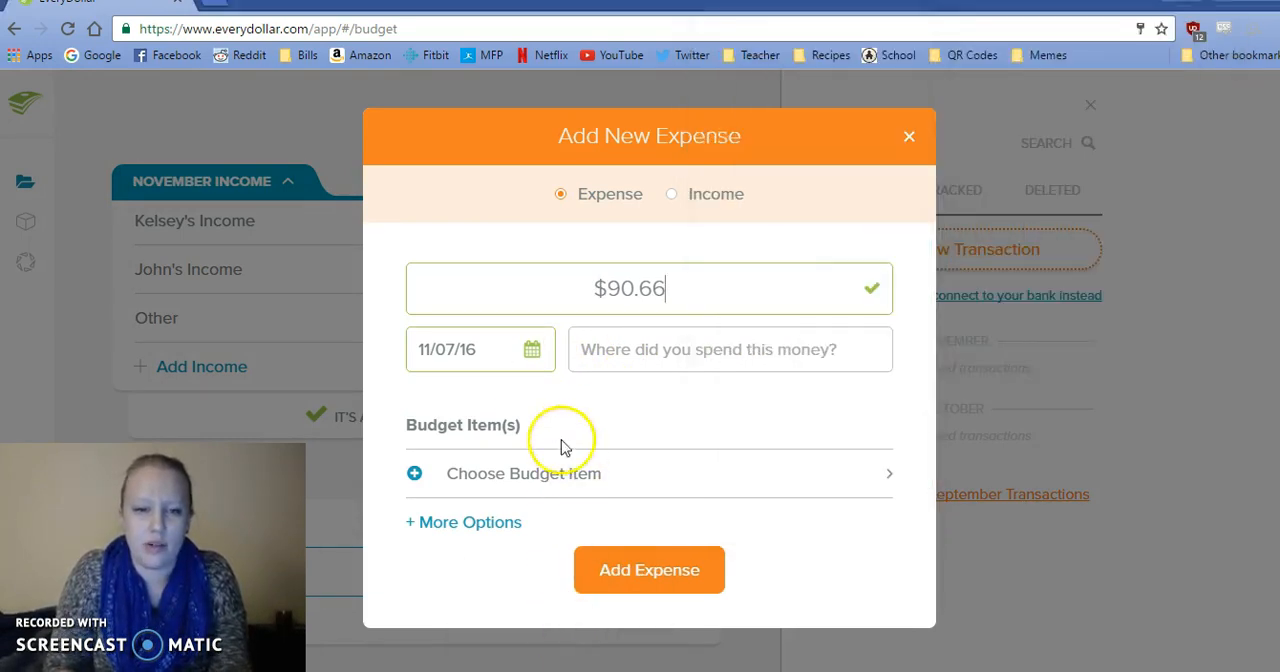
# Date the 90.66 expense 11/04/16 and track it under Auto Insurance 4th in the Insurance group.
pyautogui.click(533, 352)
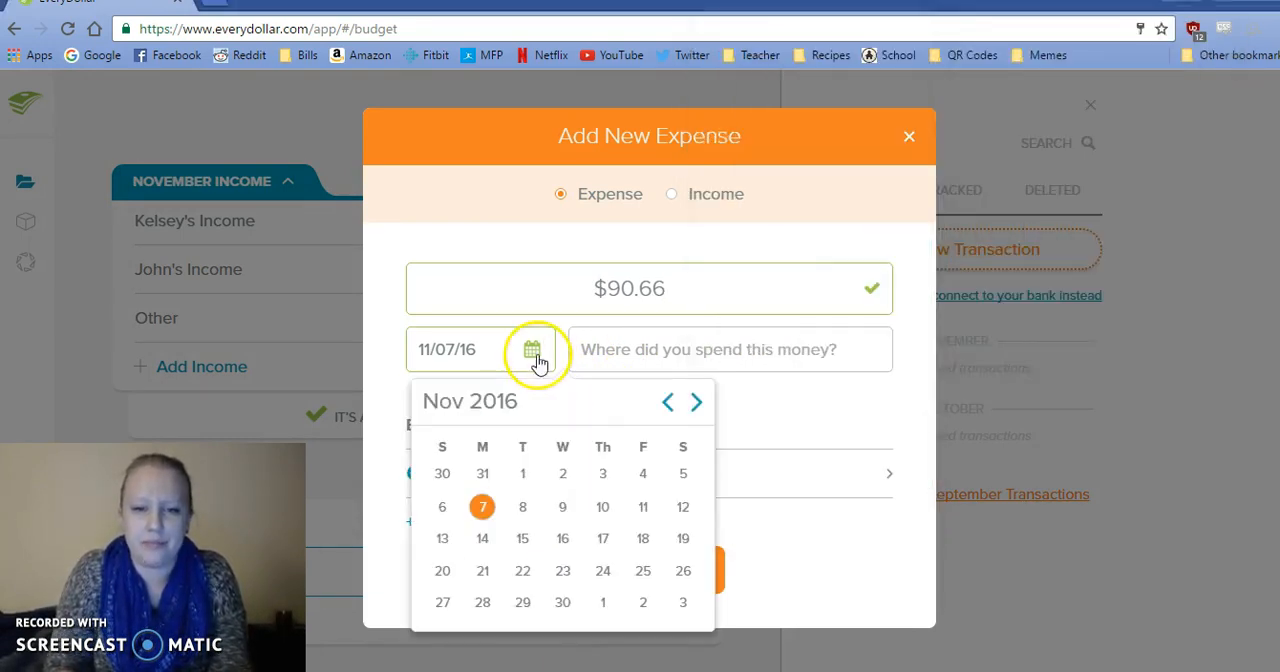
pyautogui.click(643, 474)
pyautogui.click(582, 490)
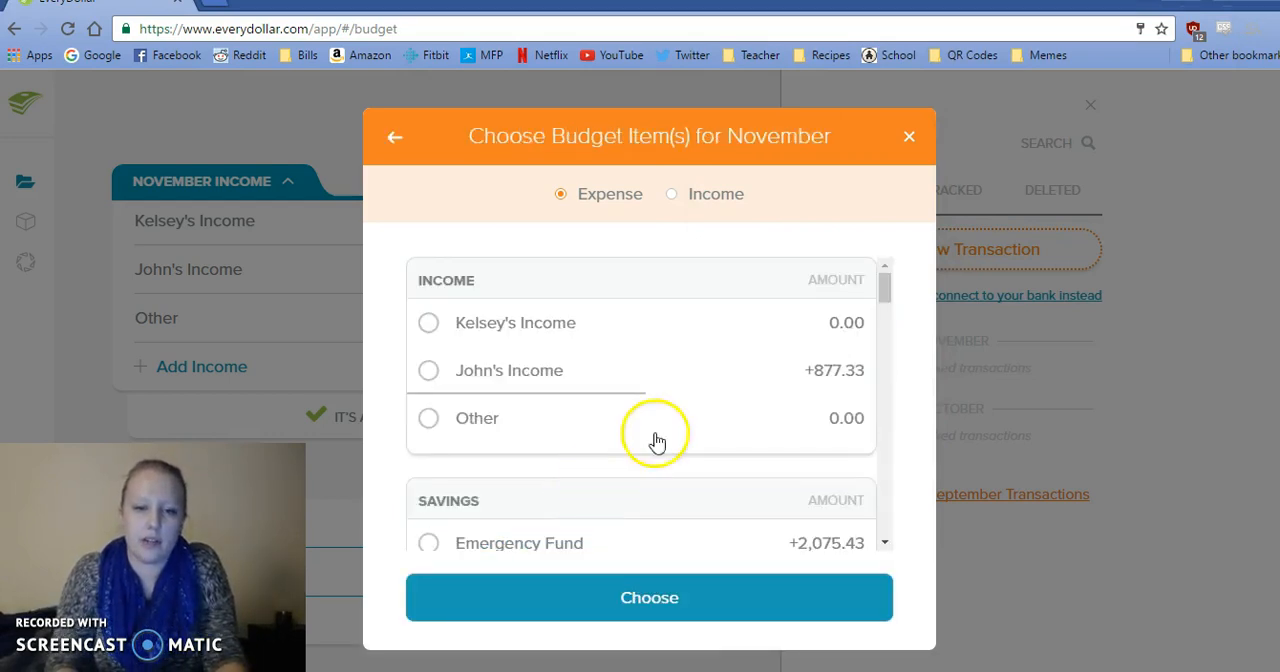
pyautogui.moveTo(888, 287); pyautogui.dragTo(886, 432)
pyautogui.click(794, 414)
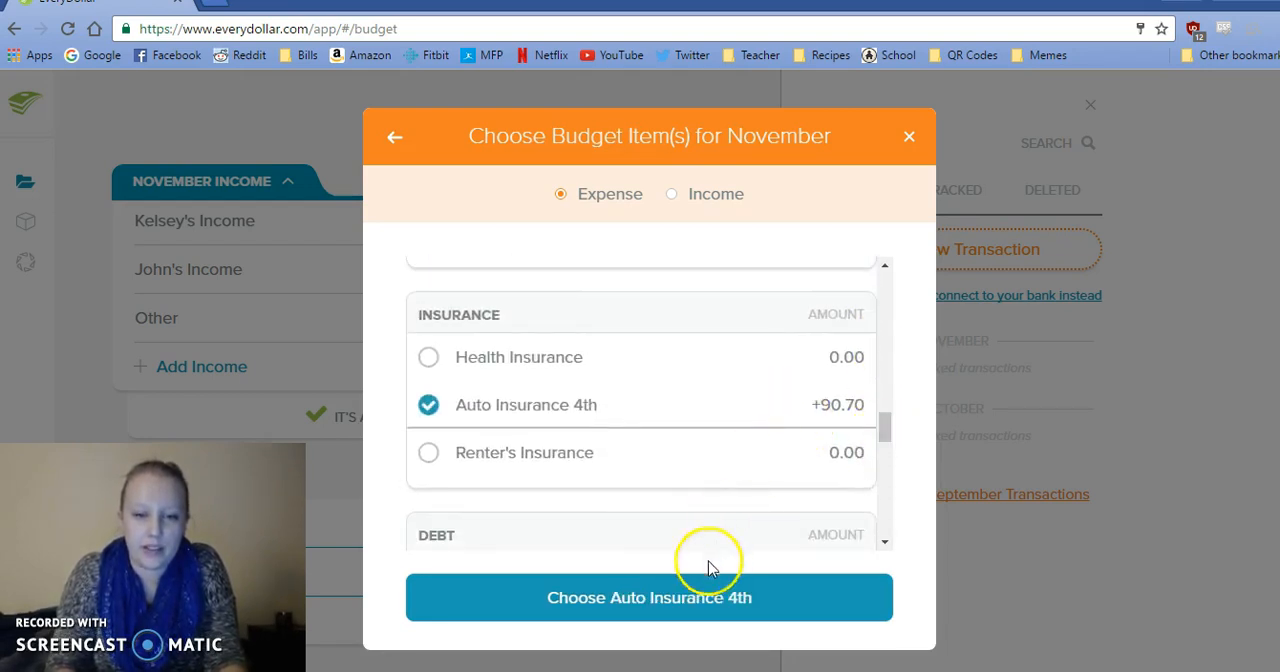
pyautogui.click(694, 608)
pyautogui.click(689, 612)
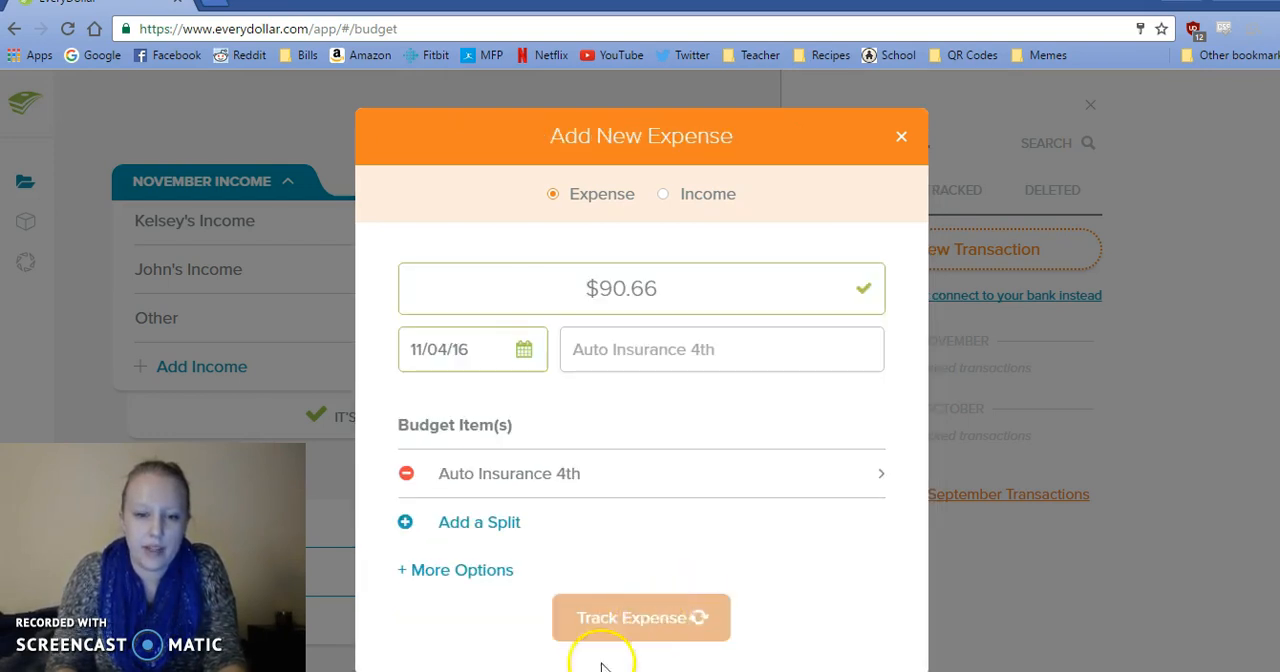
# Copy the 11/4 Discount amount, 21.10, from the sticky notes into a new expense.
pyautogui.click(560, 671)
pyautogui.moveTo(840, 362); pyautogui.dragTo(821, 366)
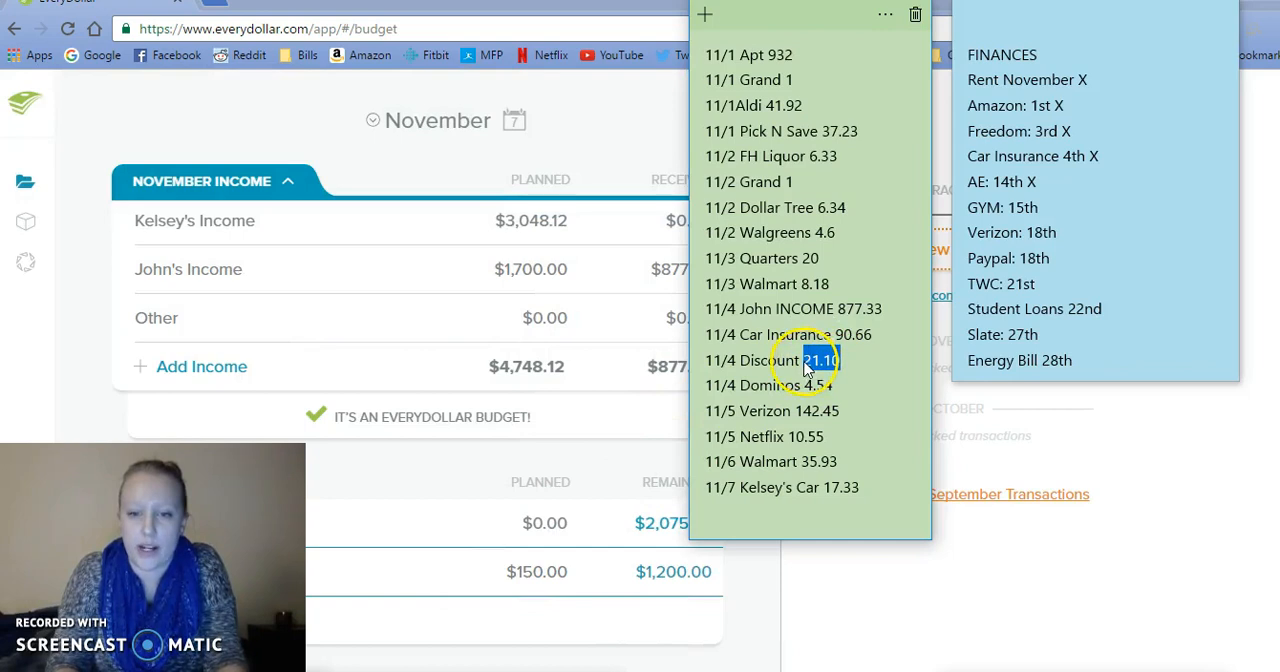
pyautogui.click(940, 262)
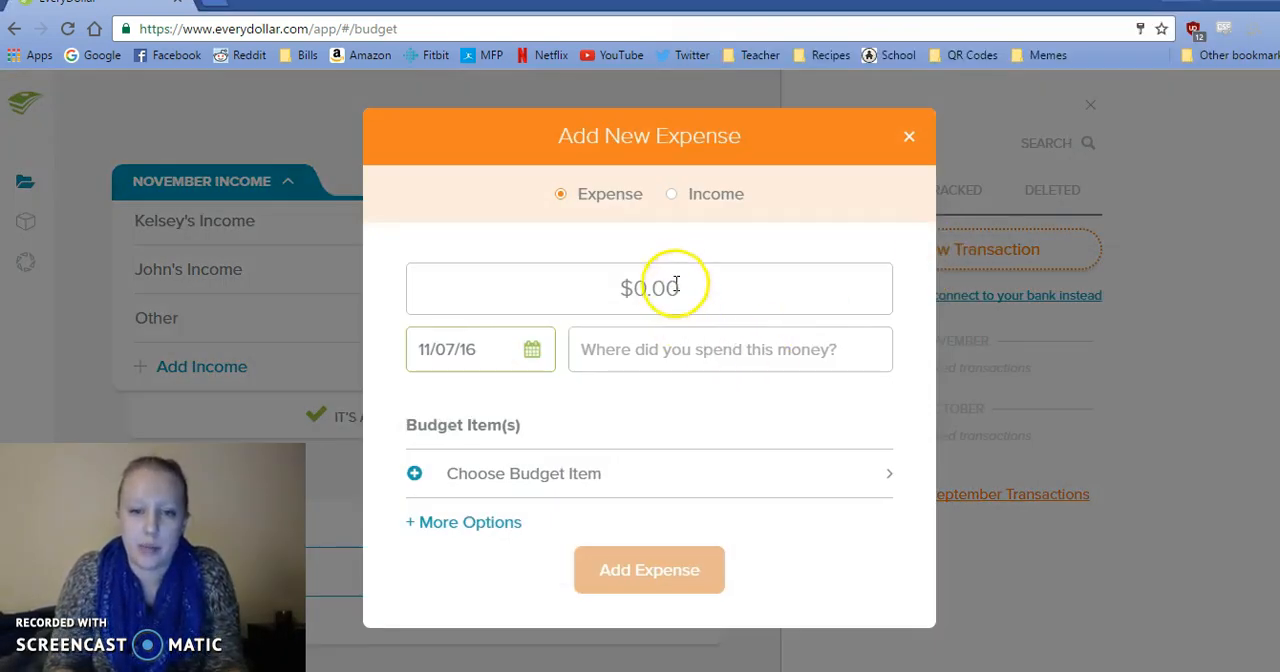
pyautogui.click(680, 277)
pyautogui.write('21.10')
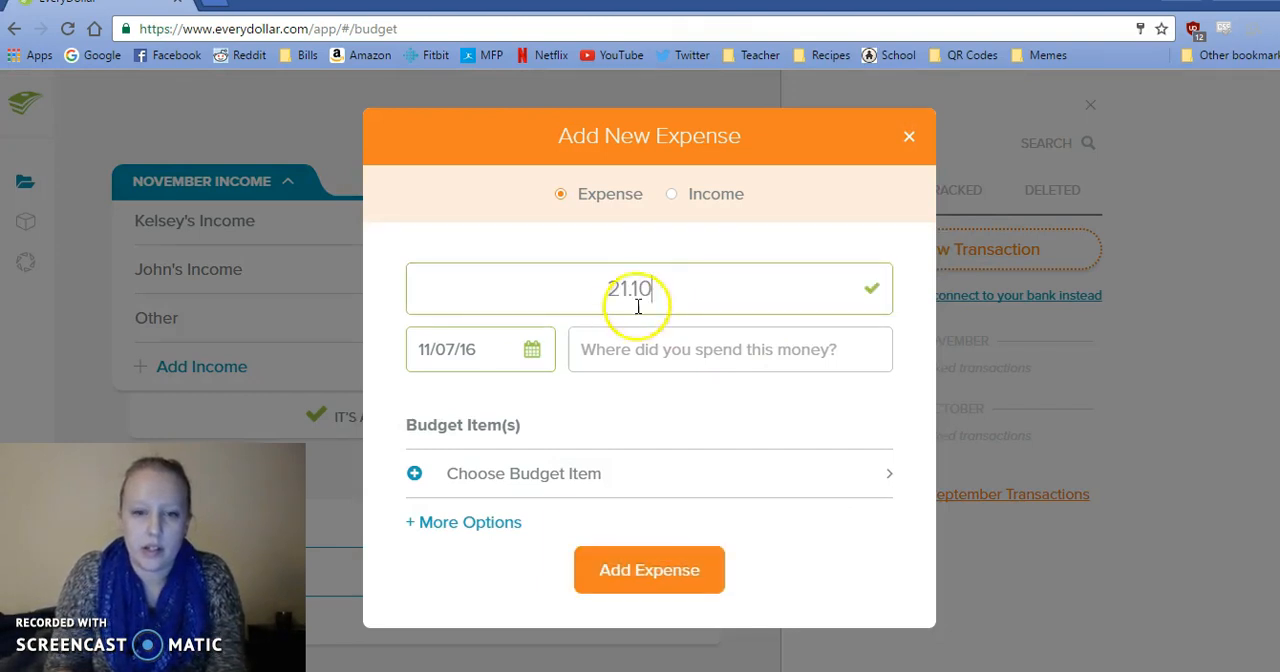
# Enter Discount as the merchant of the 21.10 expense and date it 11/04/16.
pyautogui.click(593, 345)
pyautogui.write('Discou')
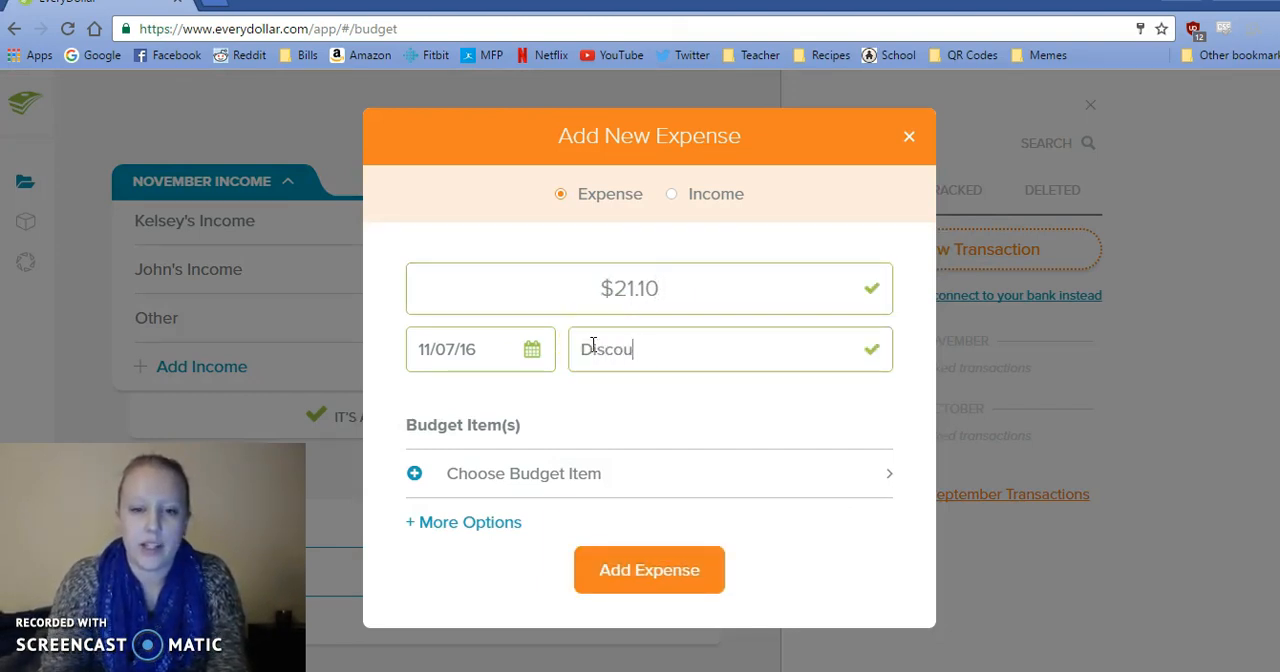
pyautogui.write('nt')
pyautogui.click(532, 349)
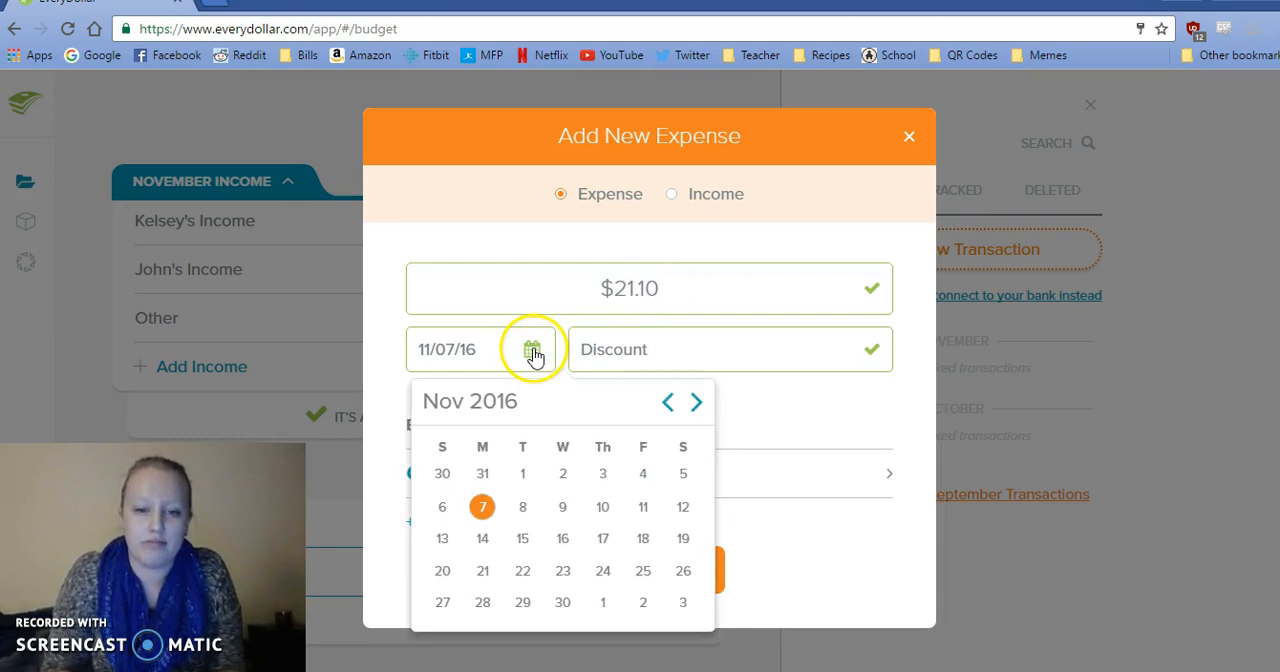
pyautogui.click(644, 476)
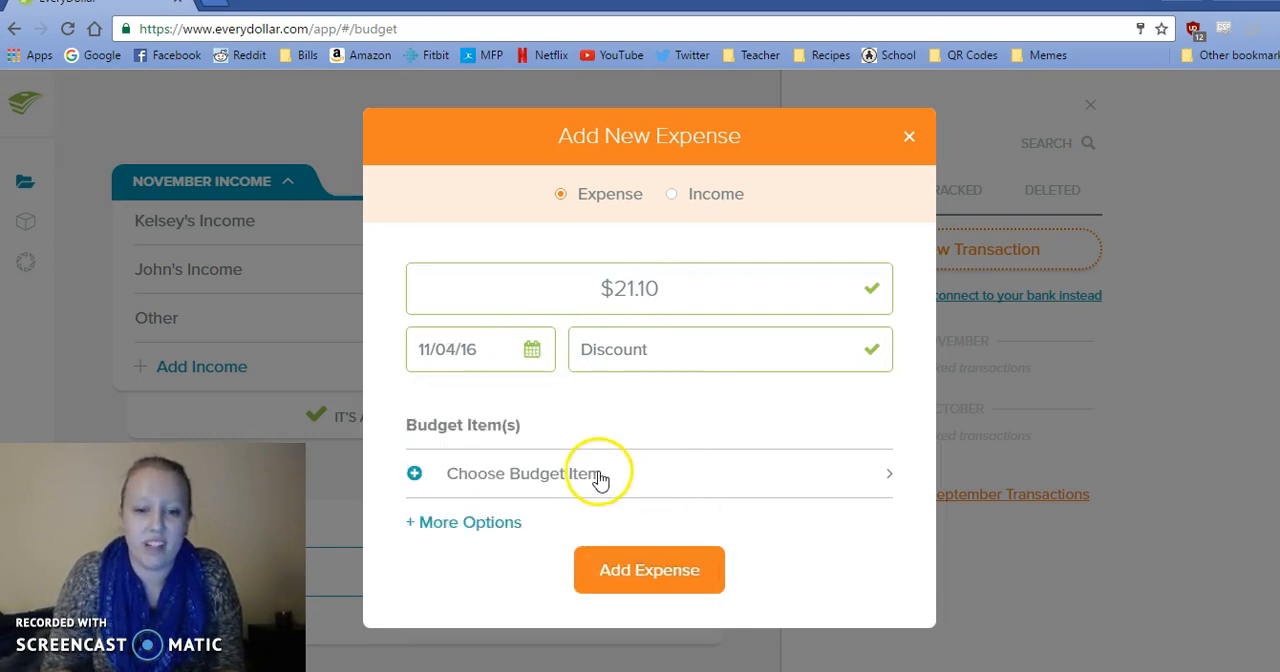
# Assign the 21.10 Discount expense to Drinks under Food & Drinks and track it.
pyautogui.click(600, 480)
pyautogui.moveTo(889, 291); pyautogui.dragTo(889, 380)
pyautogui.click(709, 466)
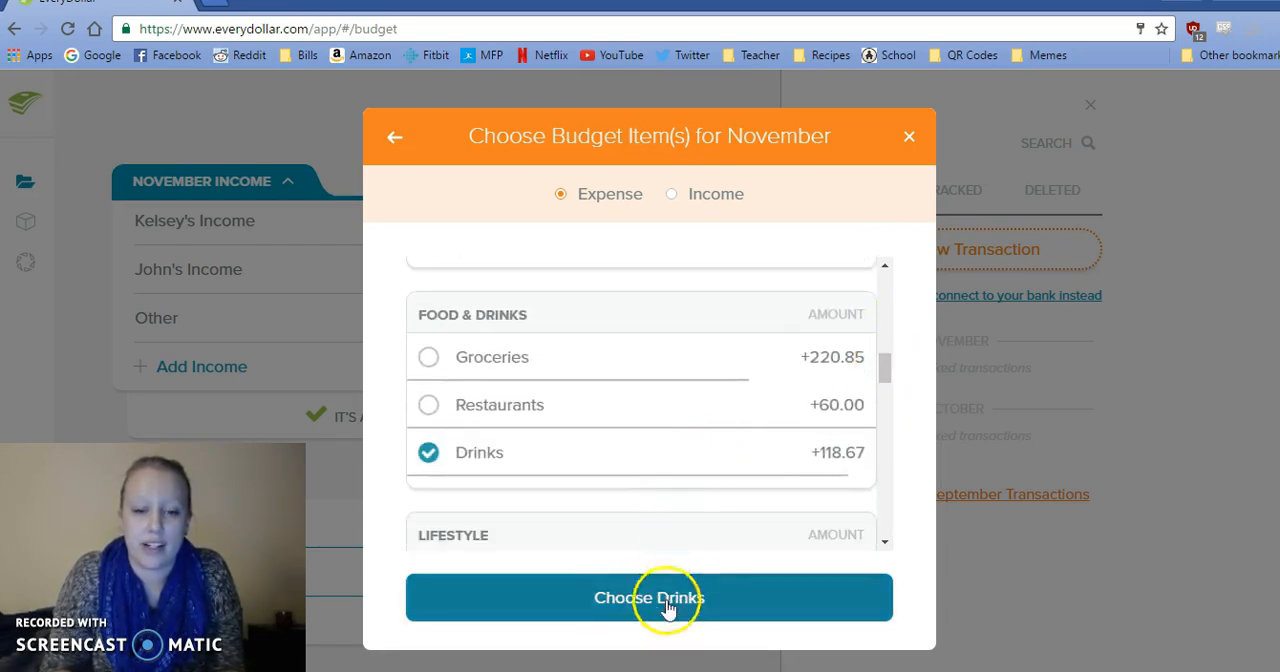
pyautogui.click(648, 611)
pyautogui.click(650, 618)
# Copy the 11/4 Dominos amount, 4.54, from the sticky notes into a new expense.
pyautogui.click(561, 670)
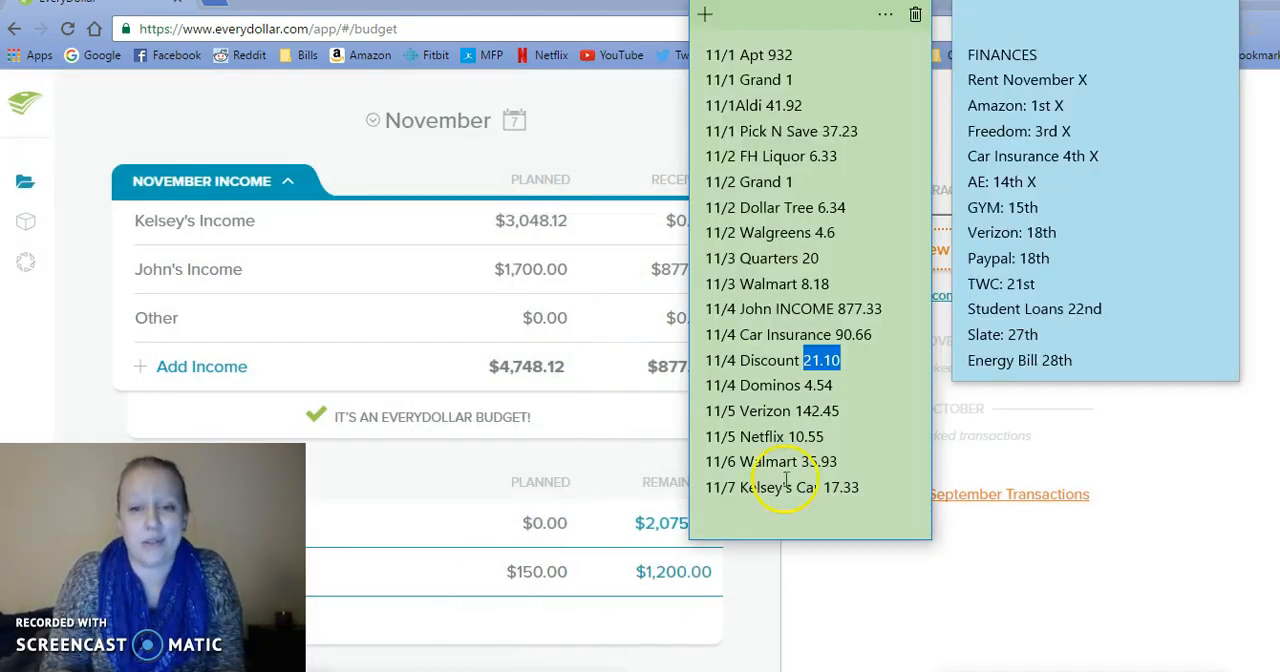
pyautogui.moveTo(838, 383); pyautogui.dragTo(826, 393)
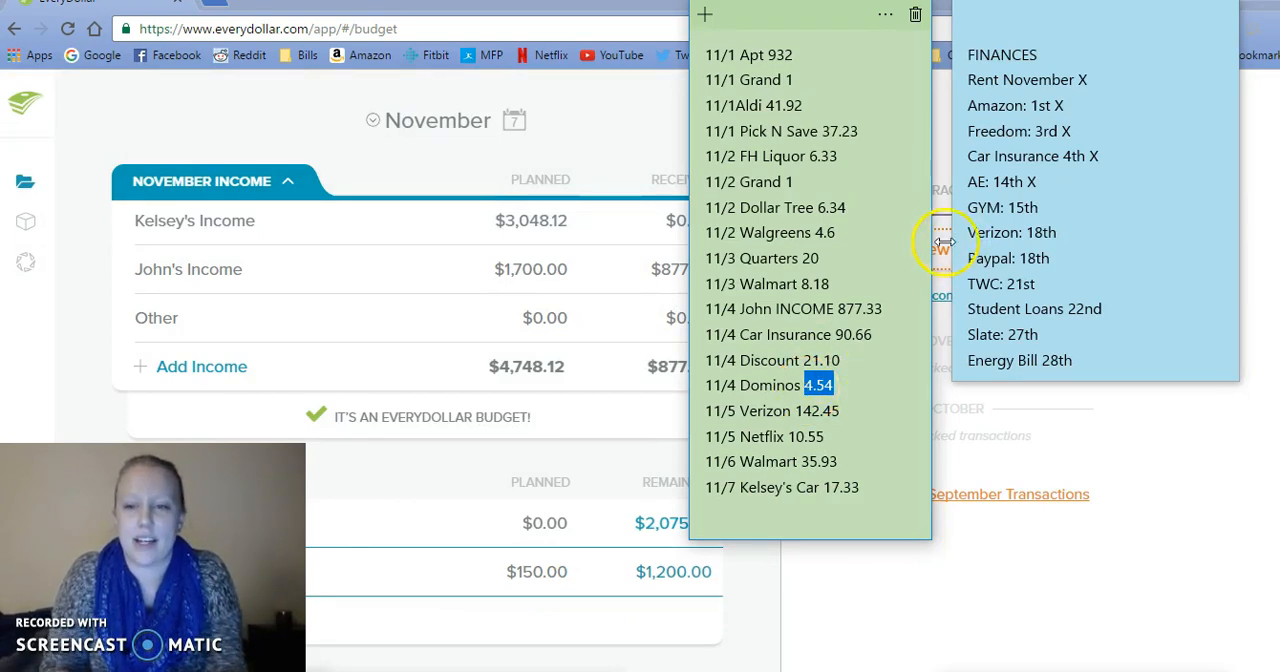
pyautogui.click(944, 245)
pyautogui.click(694, 306)
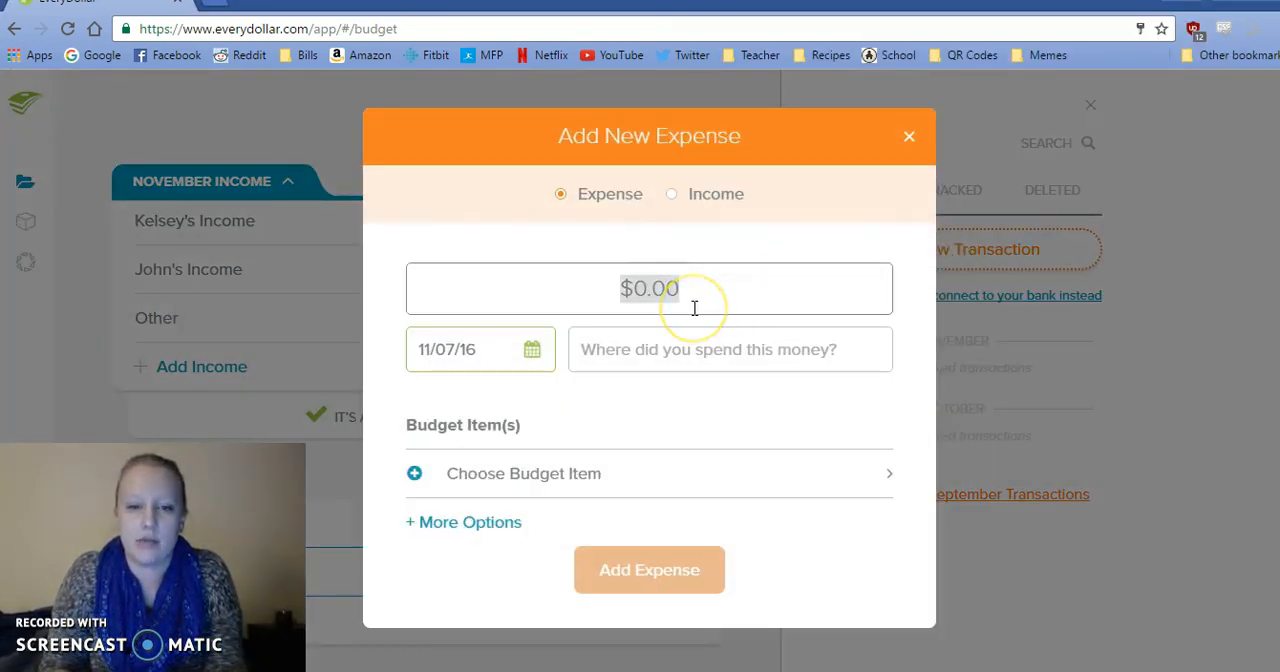
pyautogui.write('4.54')
# Enter Dominos as the merchant of the 4.54 expense and date it 11/04/16.
pyautogui.click(593, 351)
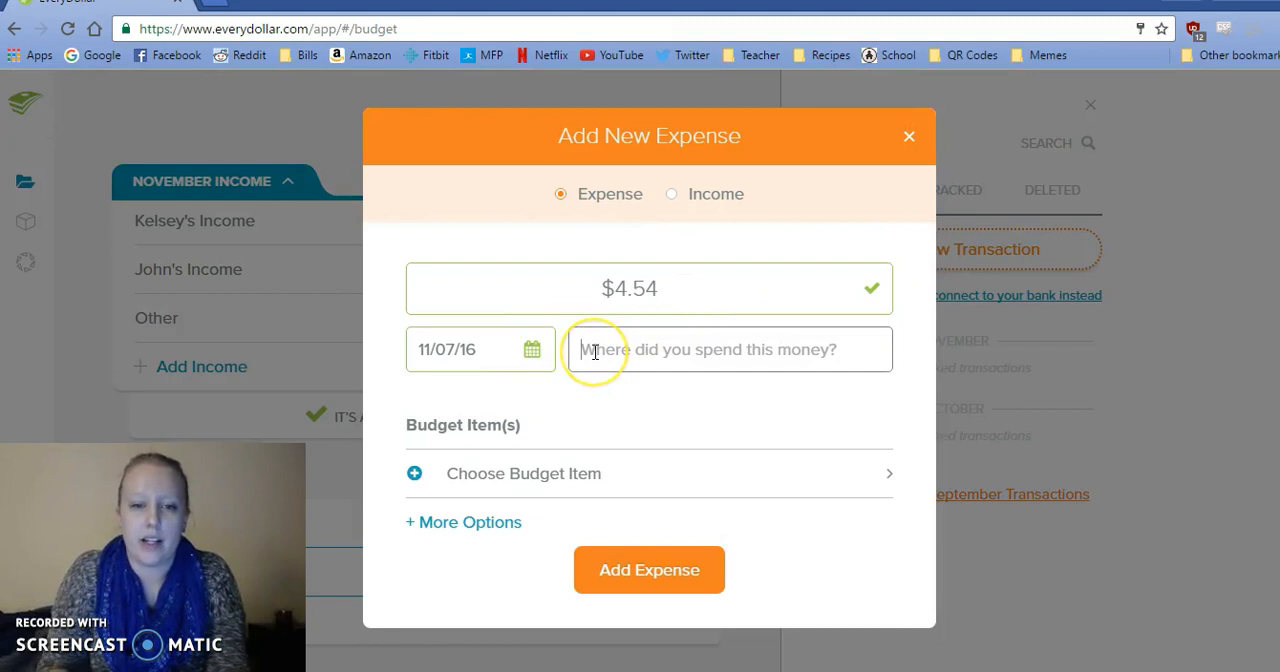
pyautogui.write('Dominos')
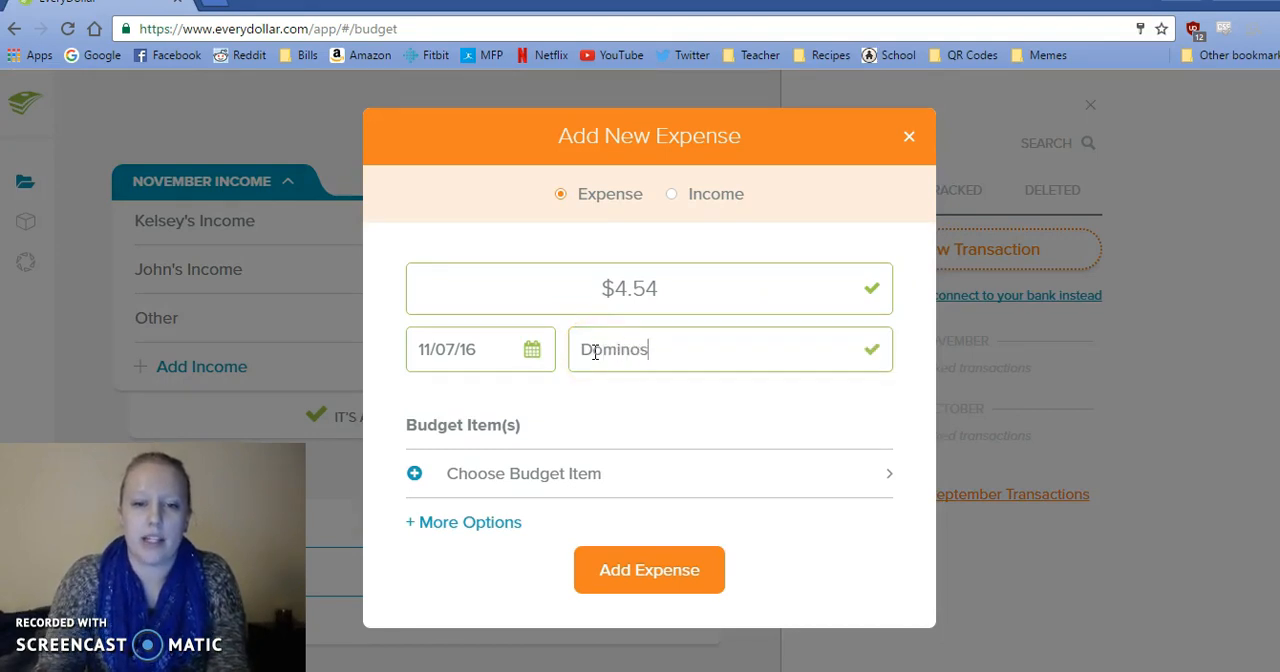
pyautogui.click(532, 350)
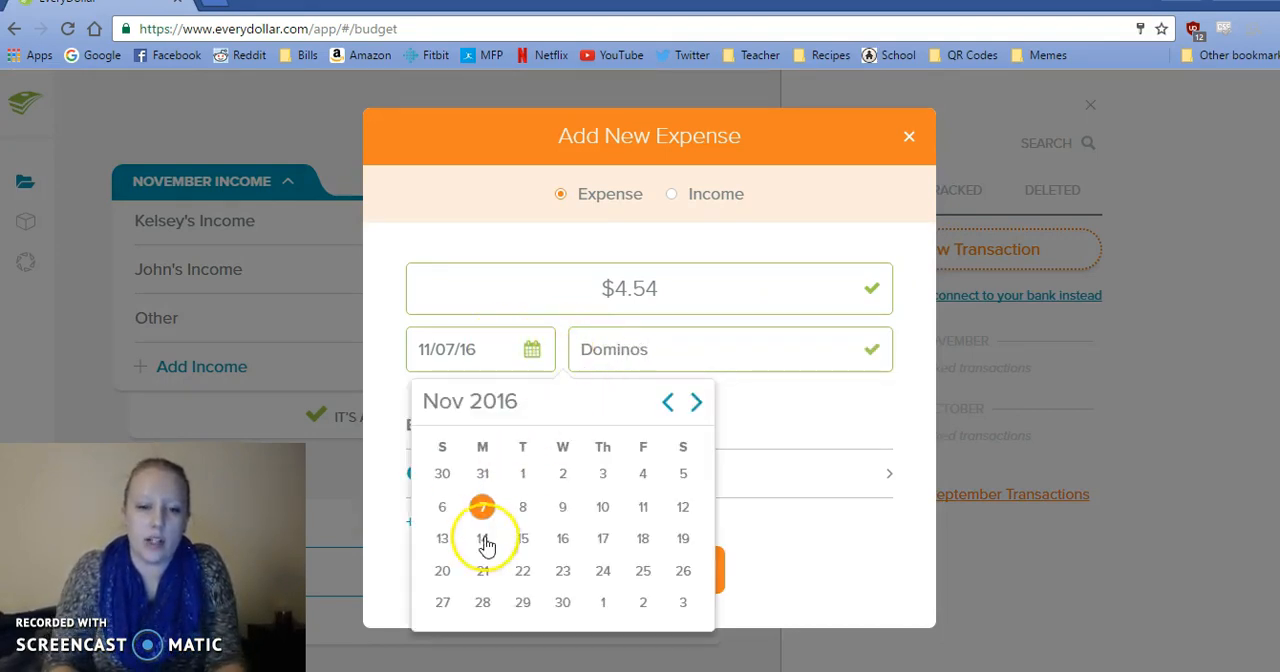
pyautogui.click(645, 475)
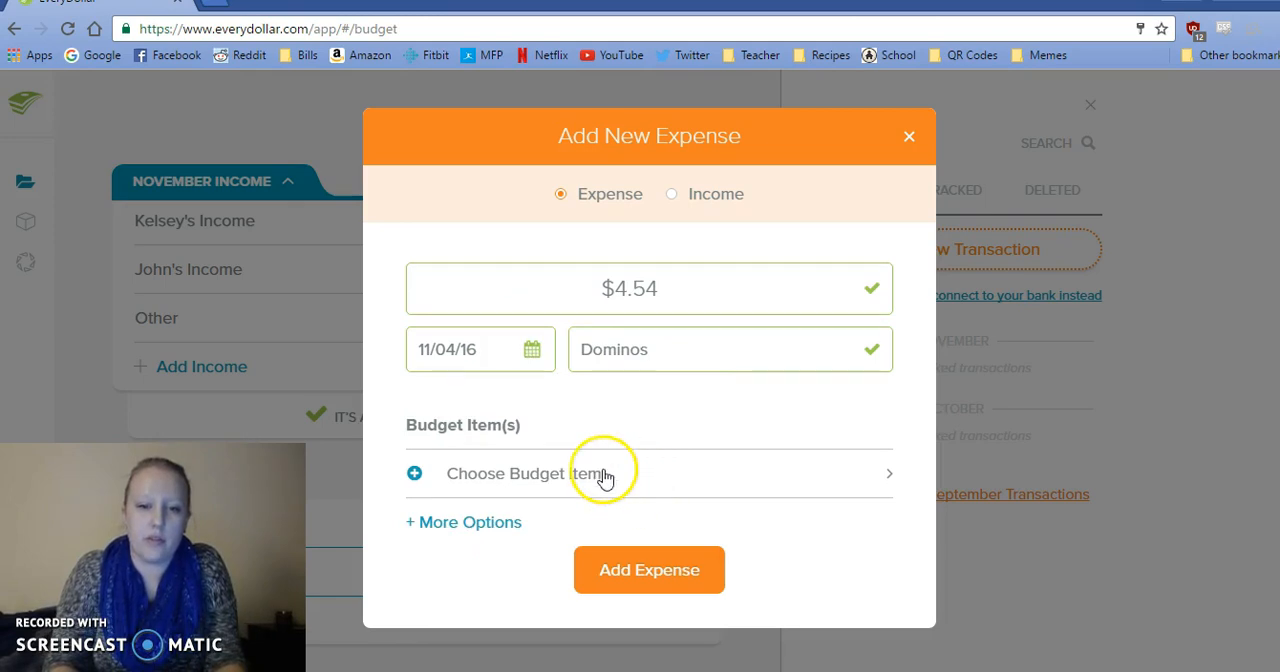
# Assign the 4.54 Dominos expense to Restaurants under Food & Drinks and track it.
pyautogui.click(607, 478)
pyautogui.moveTo(889, 297); pyautogui.dragTo(886, 366)
pyautogui.click(770, 398)
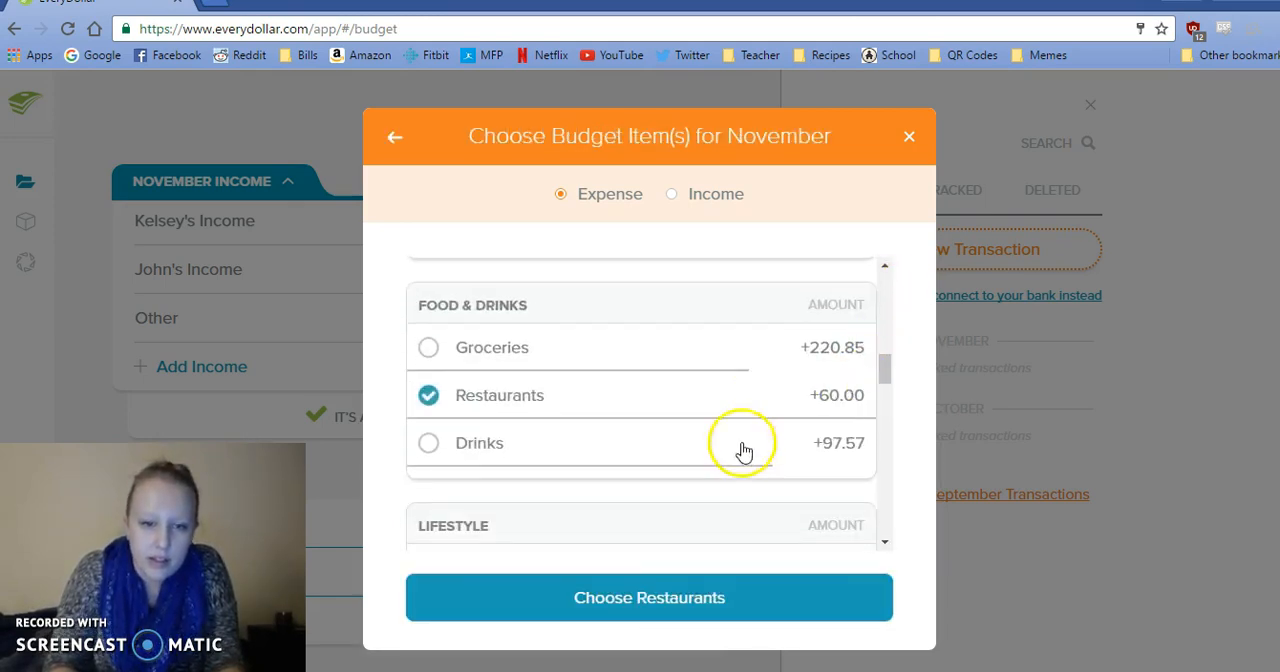
pyautogui.click(677, 612)
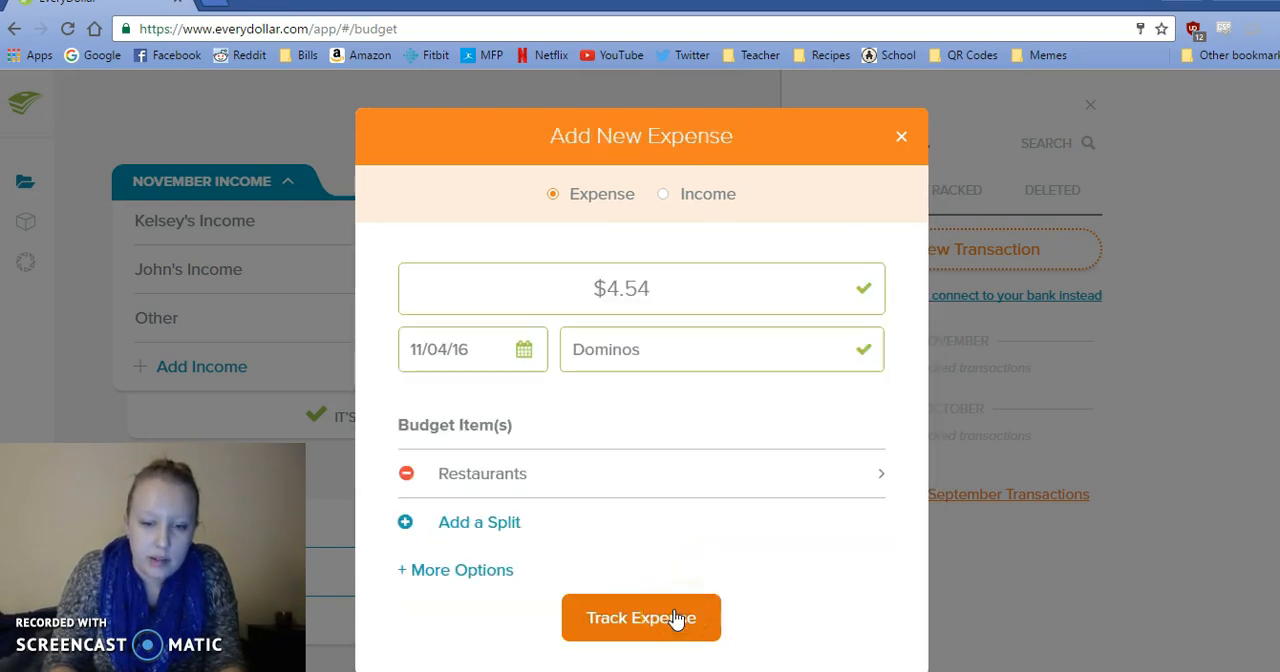
pyautogui.click(677, 619)
# Copy the 11/5 Verizon amount, 142.45, from the sticky notes into a new expense.
pyautogui.click(561, 660)
pyautogui.moveTo(841, 416); pyautogui.dragTo(798, 418)
pyautogui.hotkey('ctrl', 'c')
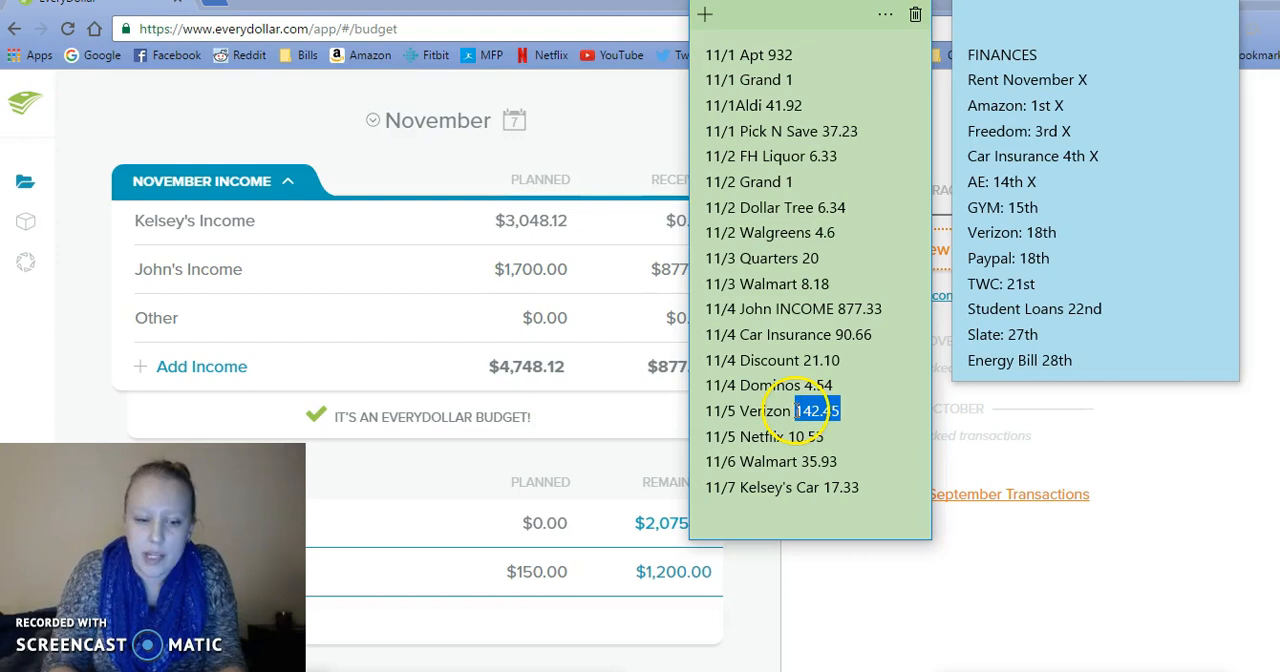
pyautogui.click(940, 250)
pyautogui.click(673, 295)
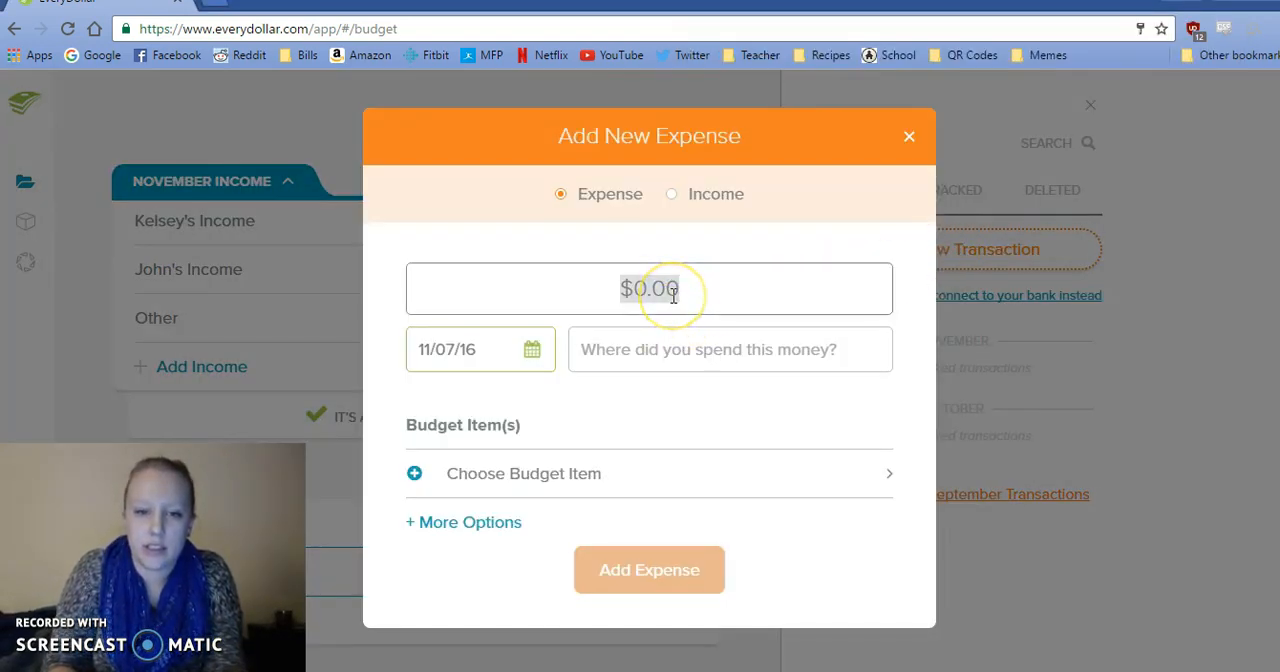
pyautogui.hotkey('ctrl', 'v')
# Date the 142.45 Verizon expense 11/05/16.
pyautogui.click(533, 358)
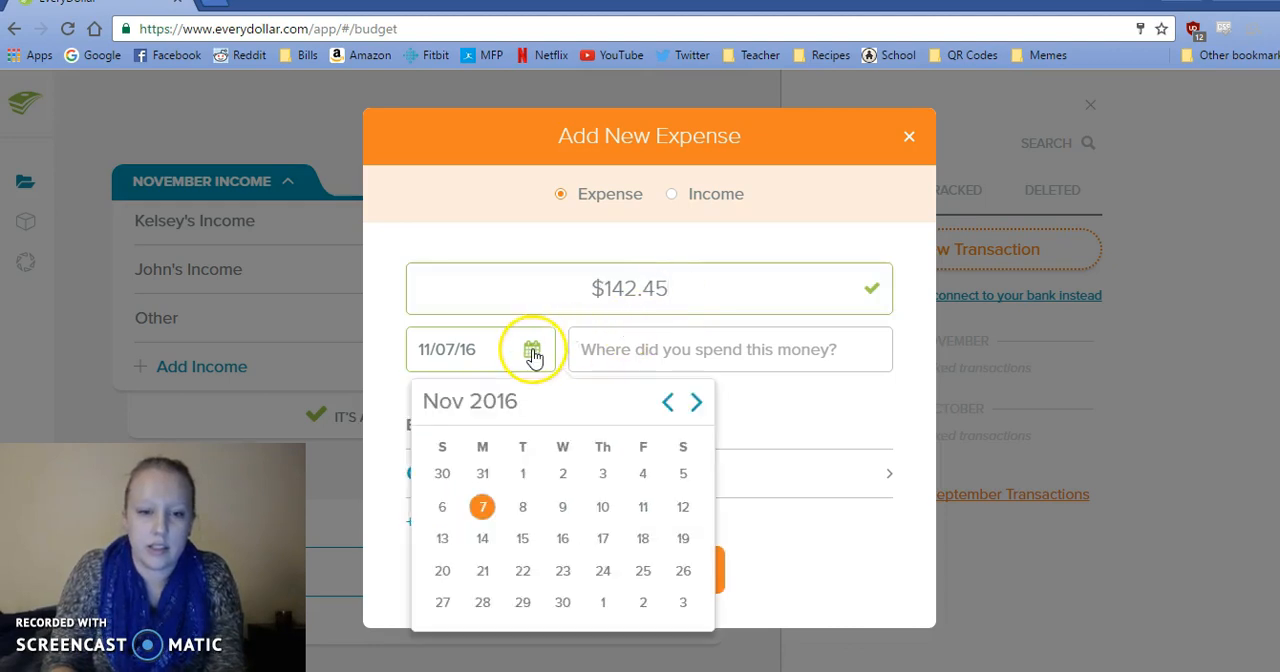
pyautogui.click(562, 671)
pyautogui.click(562, 671)
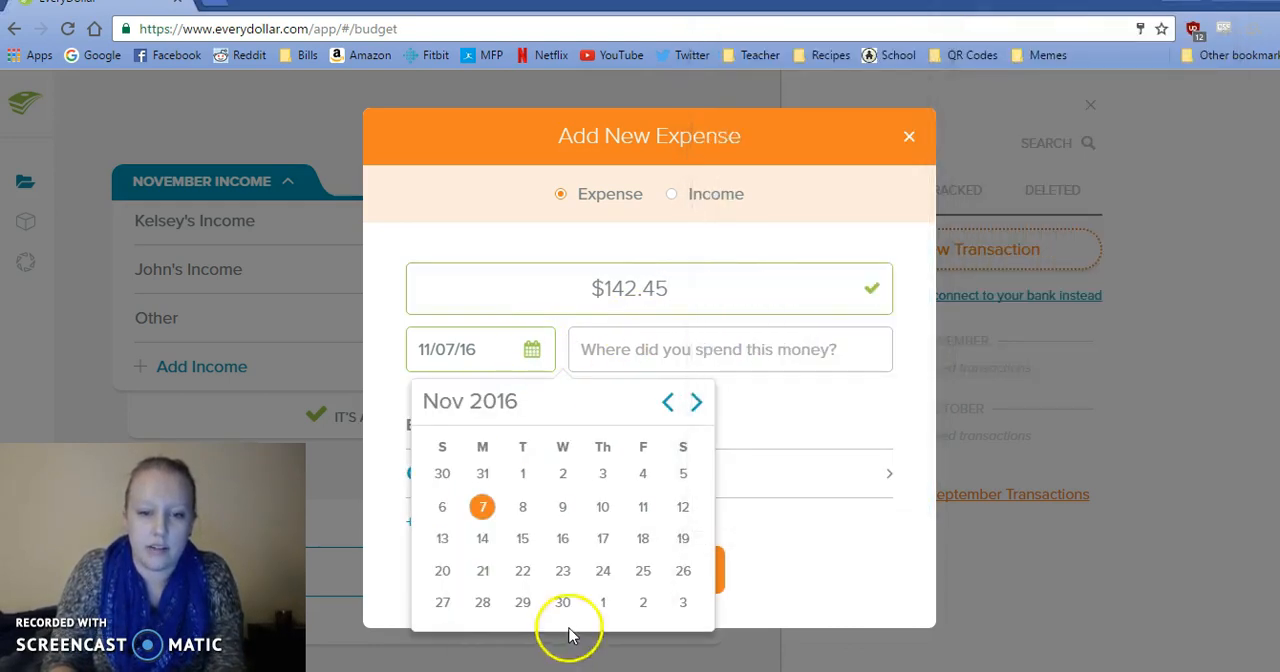
pyautogui.click(680, 478)
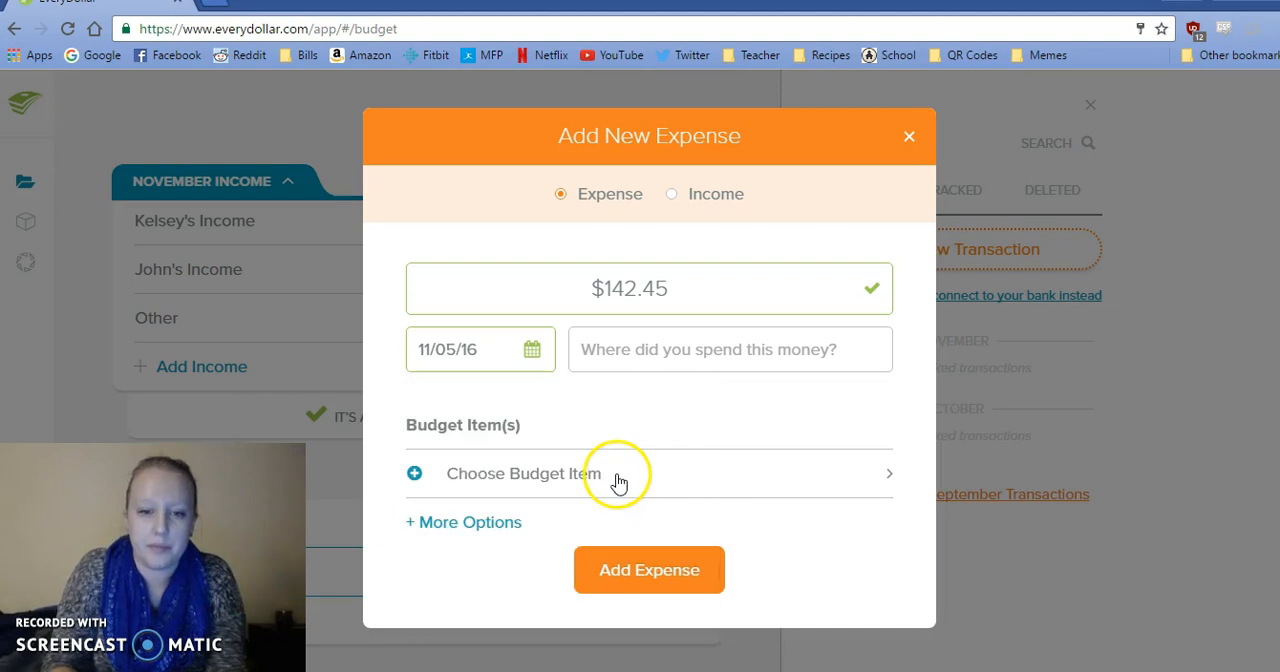
# Assign the 142.45 expense to the Mobile Phone 18th budget item and track it.
pyautogui.click(614, 480)
pyautogui.moveTo(883, 285); pyautogui.dragTo(884, 339)
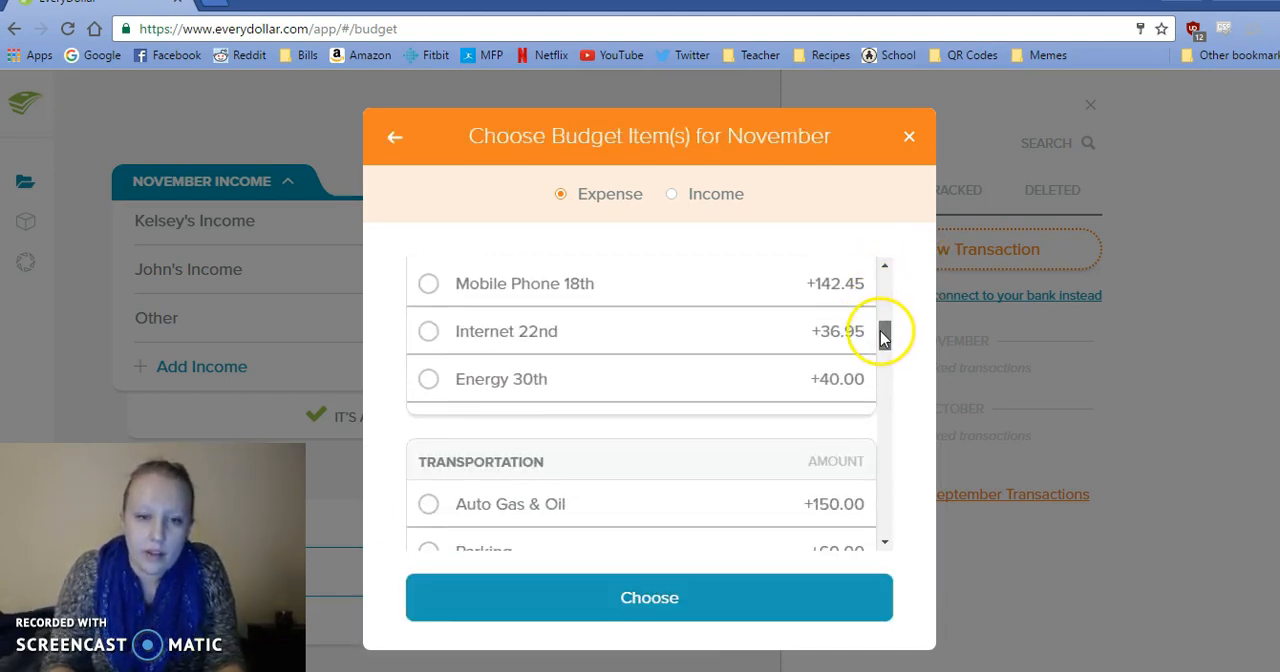
pyautogui.click(831, 294)
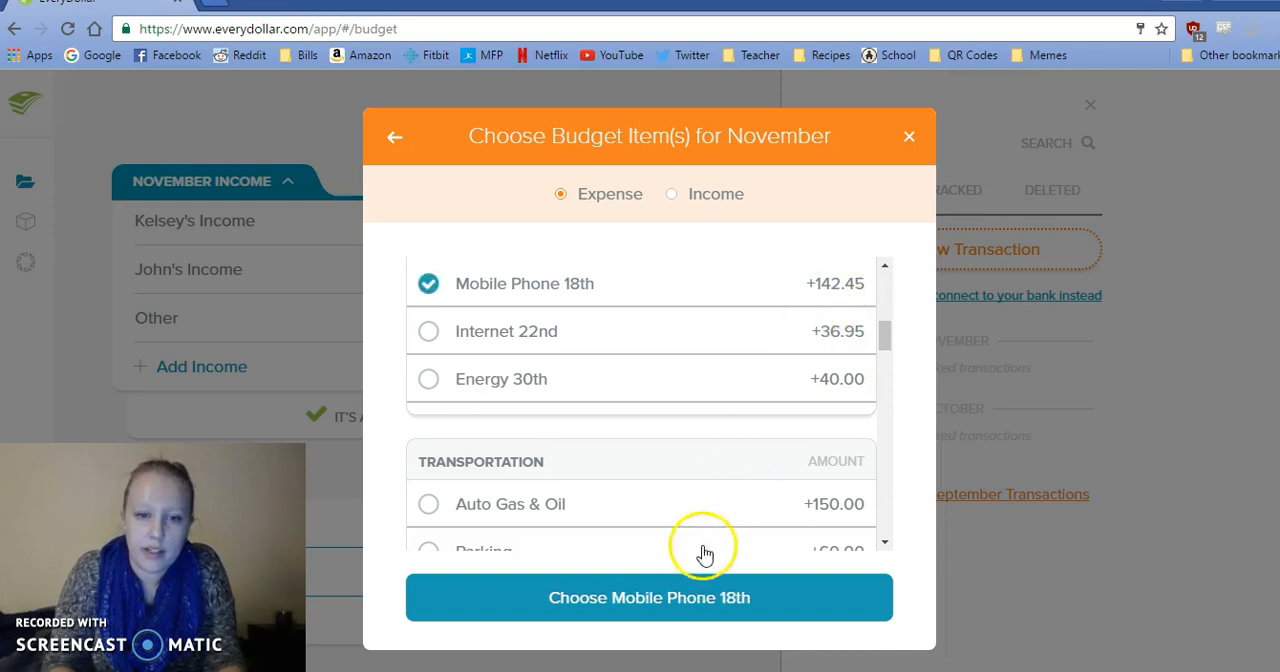
pyautogui.click(685, 593)
pyautogui.click(634, 615)
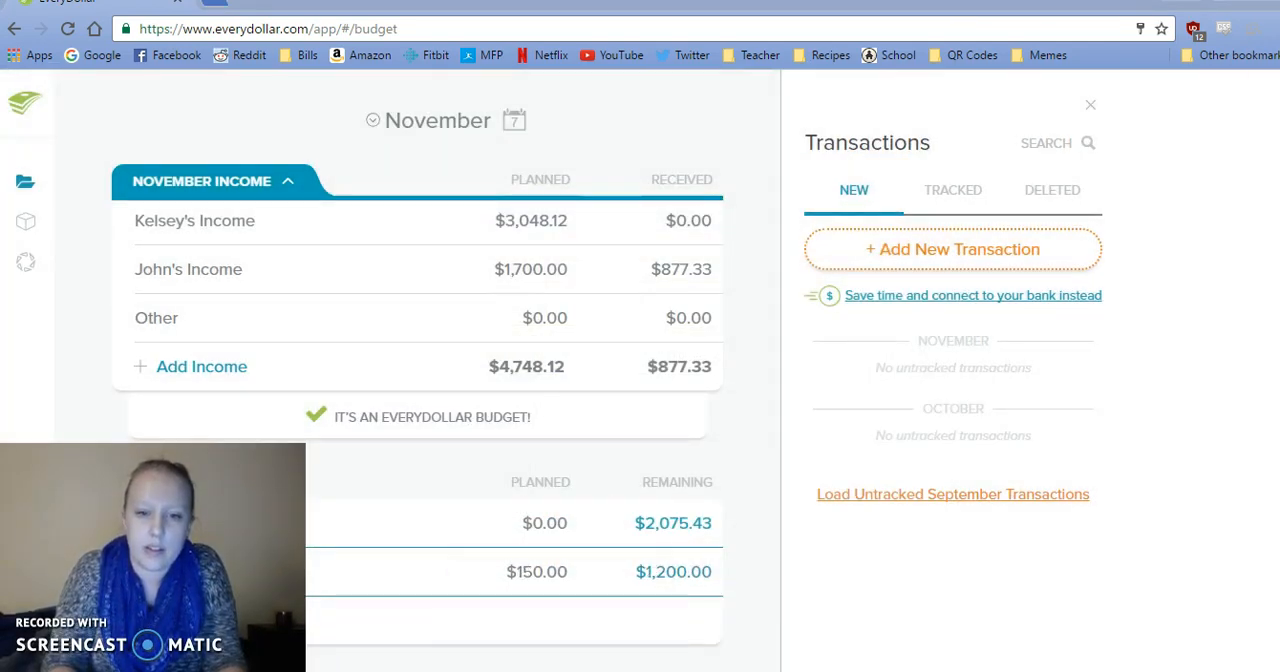
# Copy the 11/5 Netflix amount, 10.55, from the sticky notes into a new expense and date it 11/05/16.
pyautogui.click(560, 671)
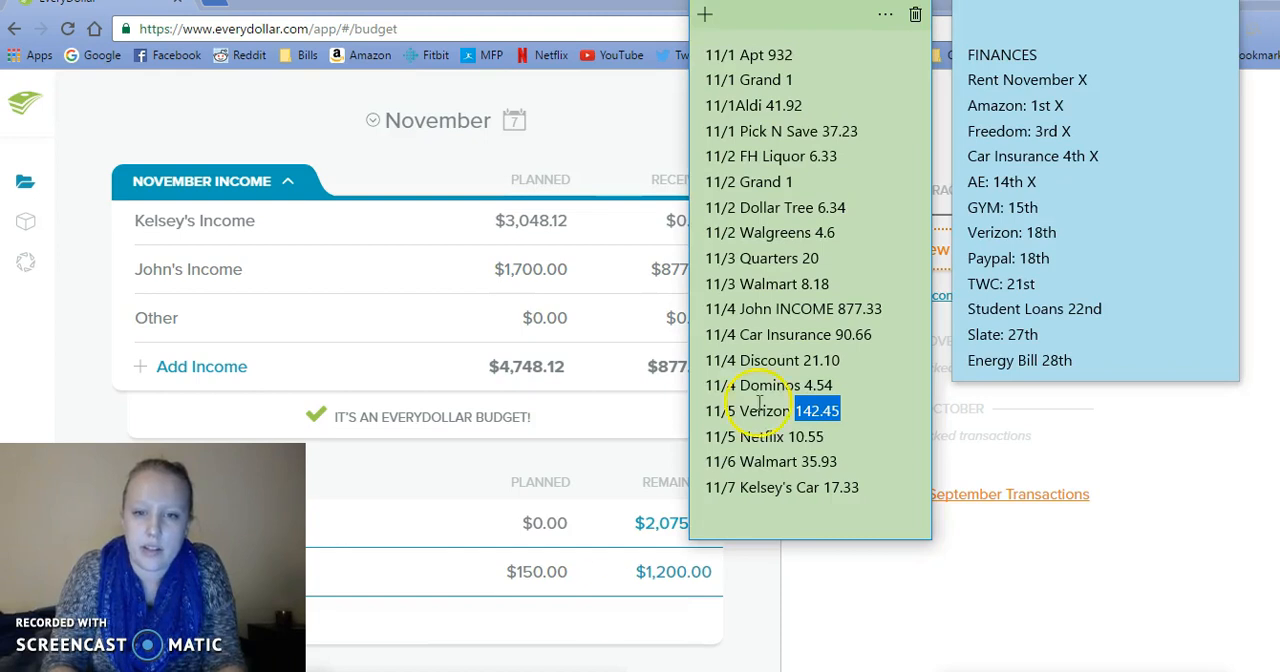
pyautogui.moveTo(825, 440); pyautogui.dragTo(791, 441)
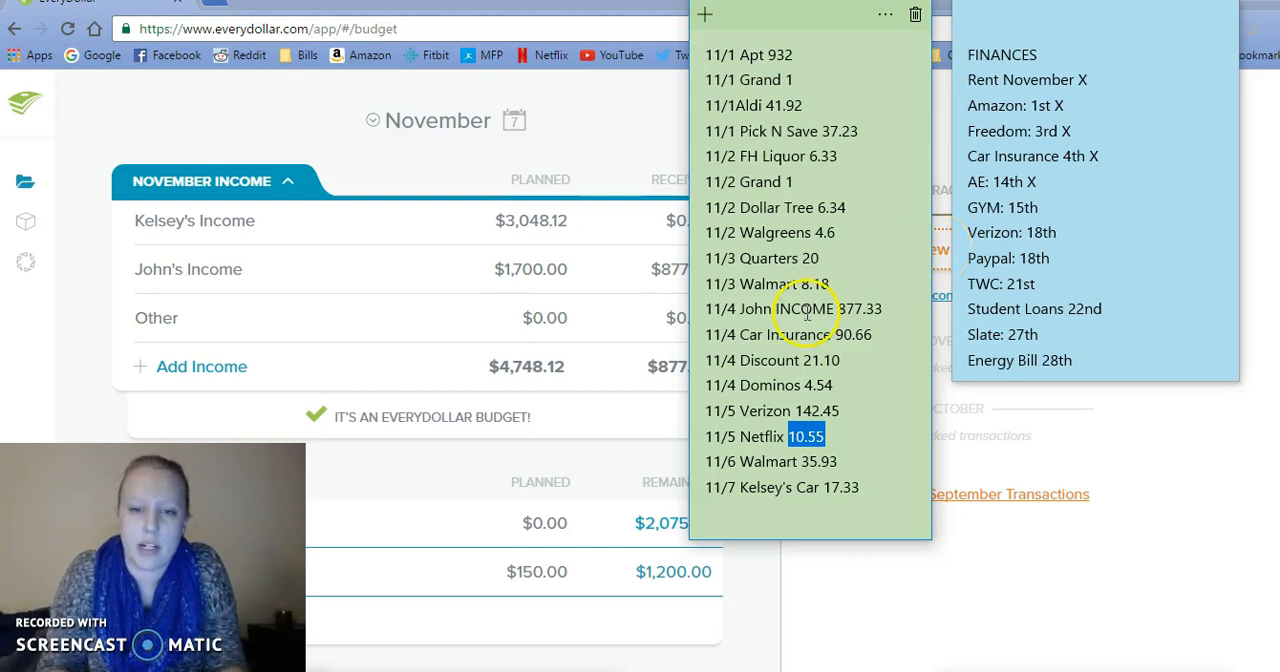
pyautogui.click(938, 262)
pyautogui.click(716, 289)
pyautogui.write('10.55')
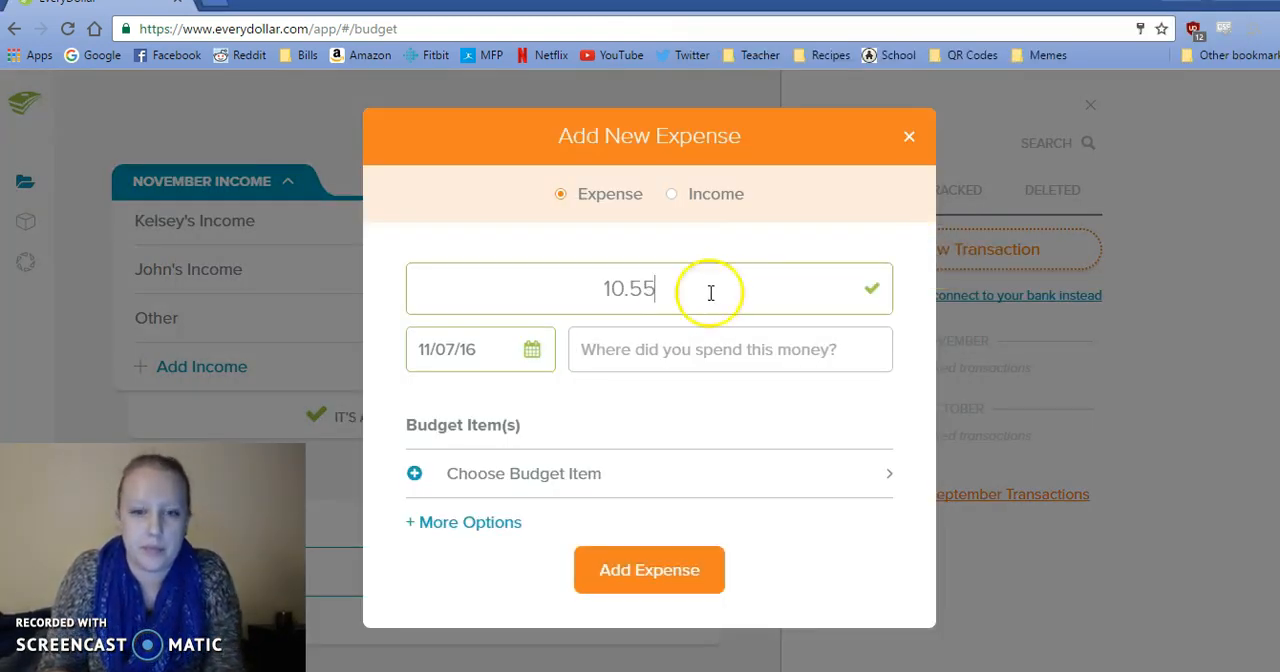
pyautogui.click(534, 351)
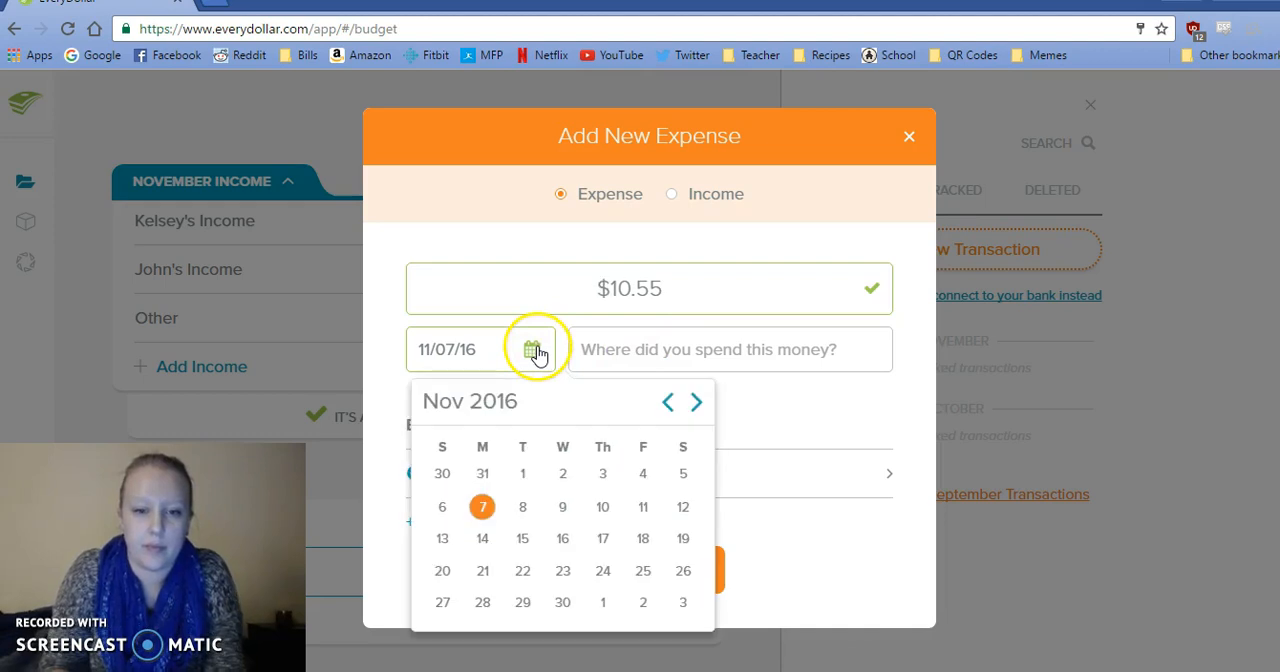
pyautogui.click(683, 480)
# Assign the 10.55 expense to Netflix under Lifestyle and track it.
pyautogui.click(680, 480)
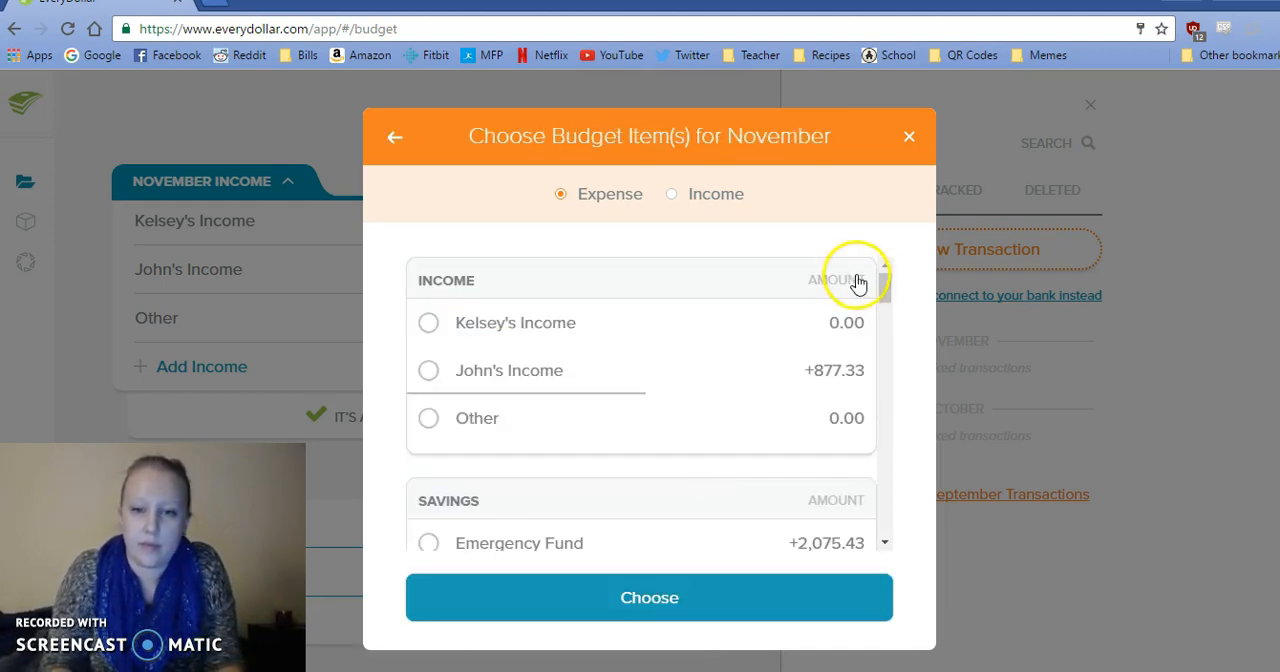
pyautogui.moveTo(888, 290); pyautogui.dragTo(860, 382)
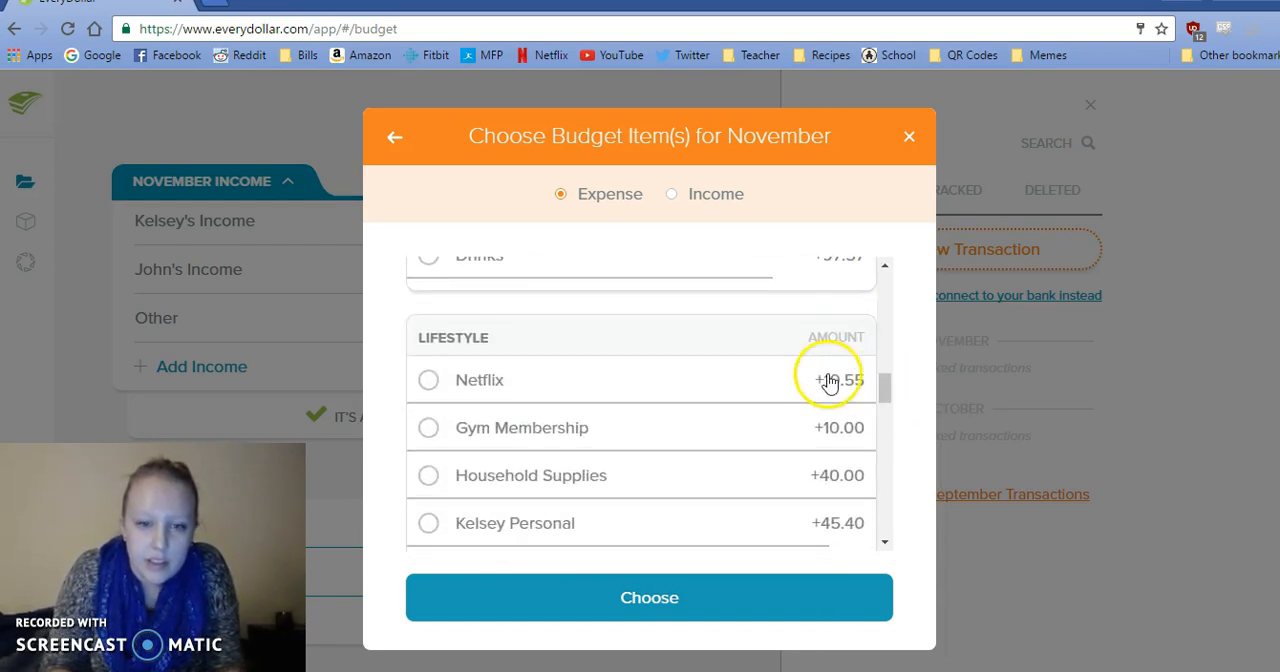
pyautogui.click(831, 380)
pyautogui.click(660, 606)
pyautogui.click(664, 614)
# Copy the 11/6 Walmart amount, 35.93, from the sticky notes into a new expense.
pyautogui.moveTo(575, 668)
pyautogui.click(593, 635)
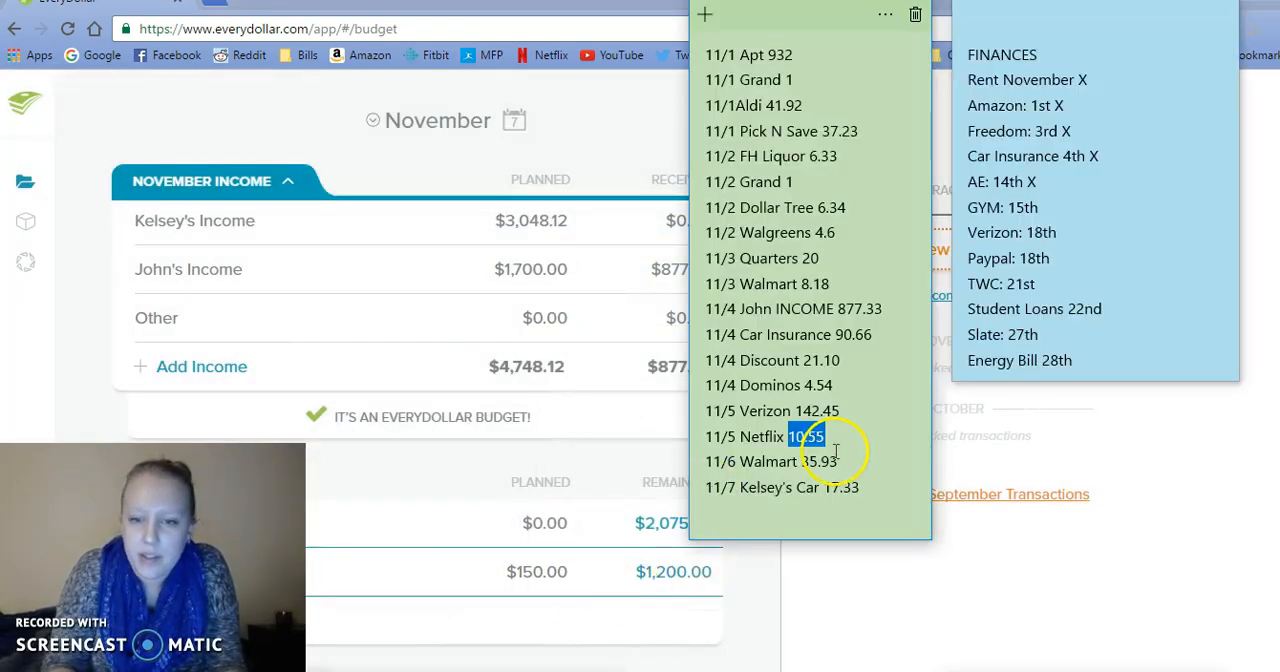
pyautogui.moveTo(838, 461); pyautogui.dragTo(803, 465)
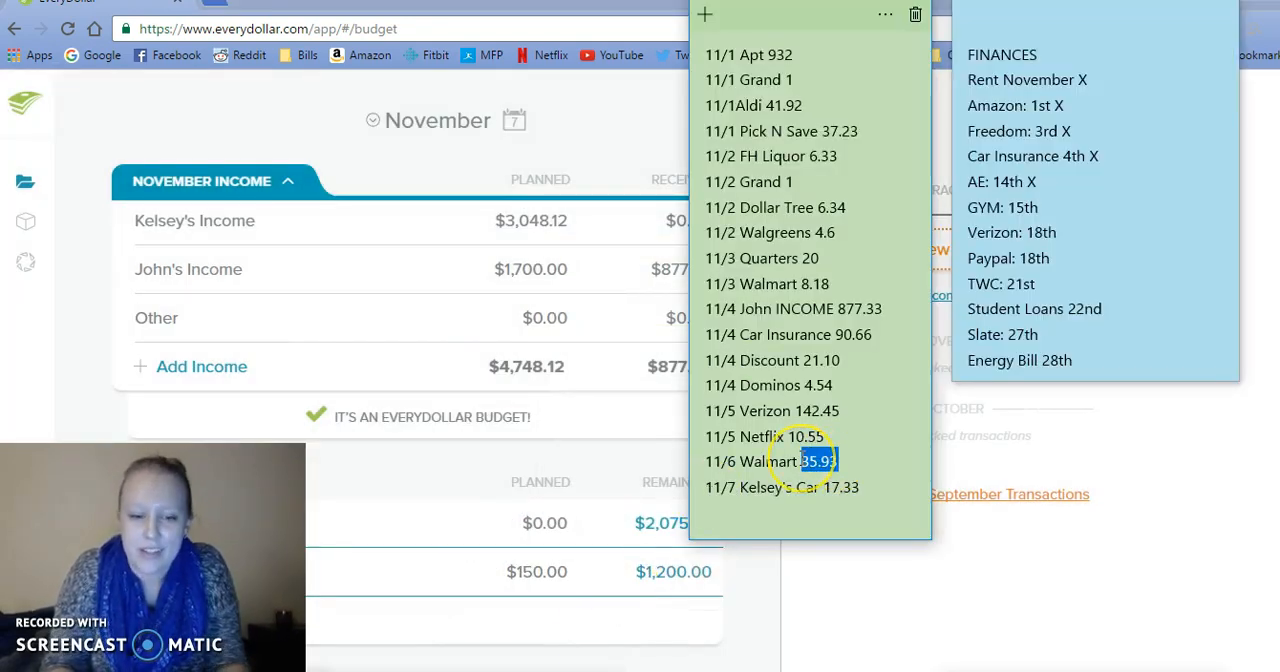
pyautogui.click(941, 250)
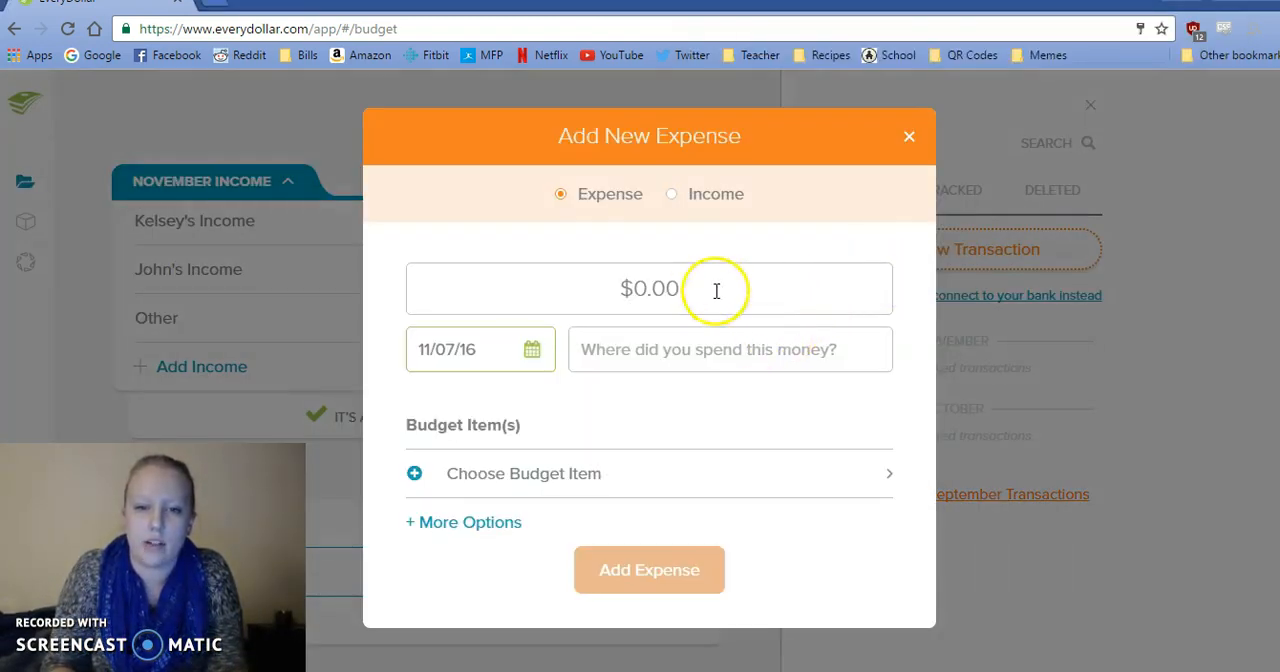
pyautogui.click(712, 281)
pyautogui.write('35.93')
# Enter Walmart as the merchant of the 35.93 expense and date it 11/06/16.
pyautogui.click(640, 346)
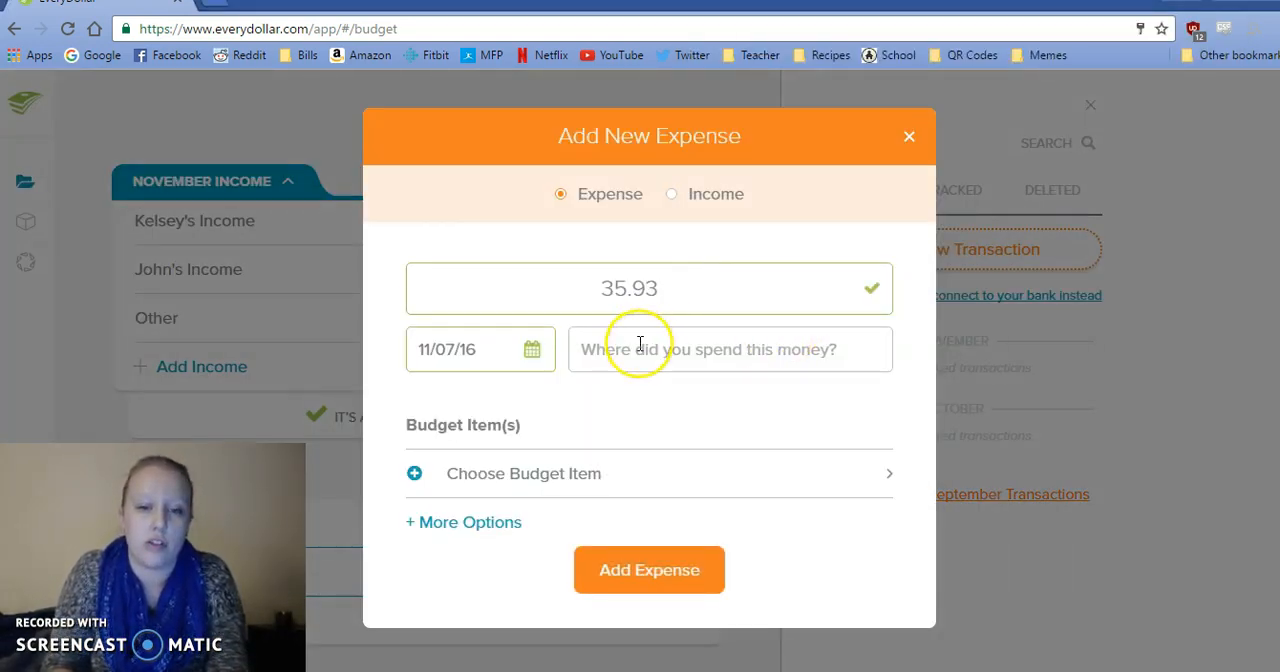
pyautogui.write('Walmart')
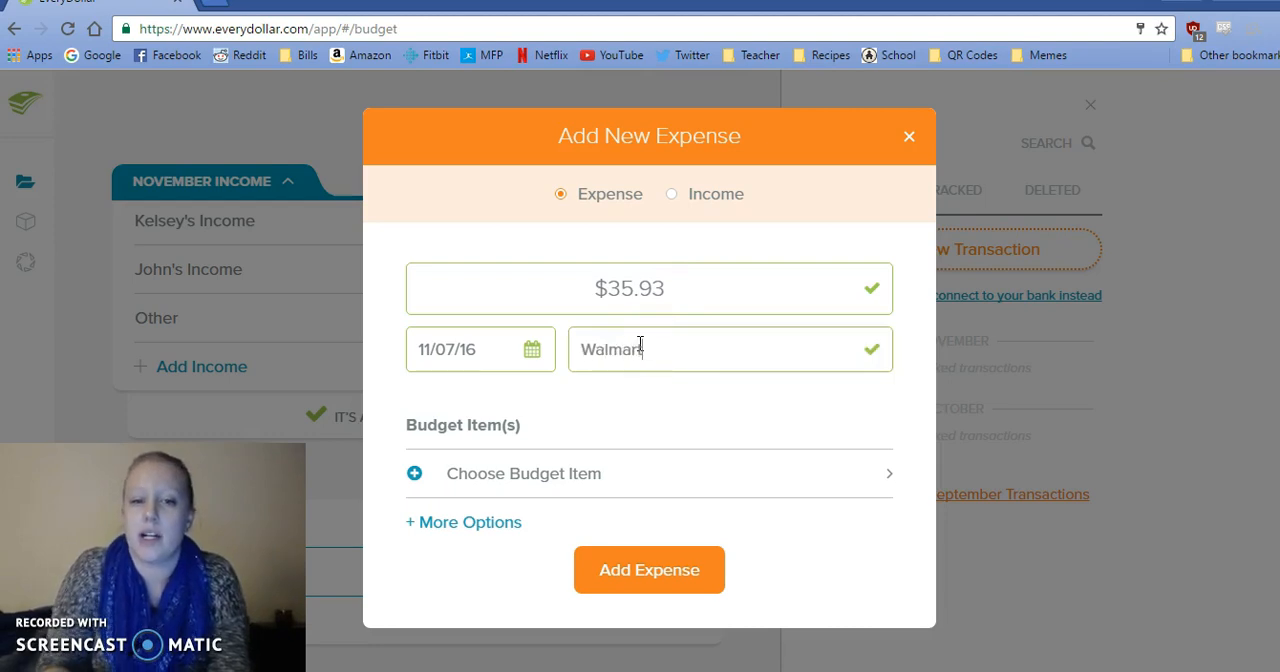
pyautogui.click(532, 351)
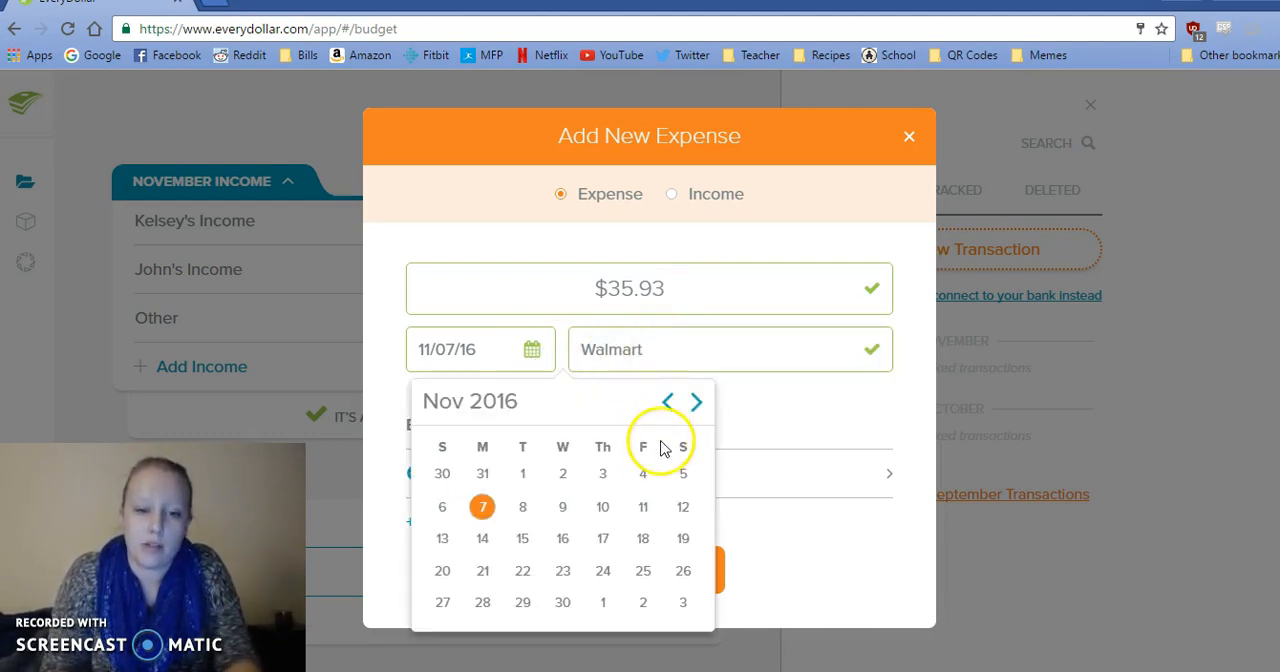
pyautogui.click(440, 512)
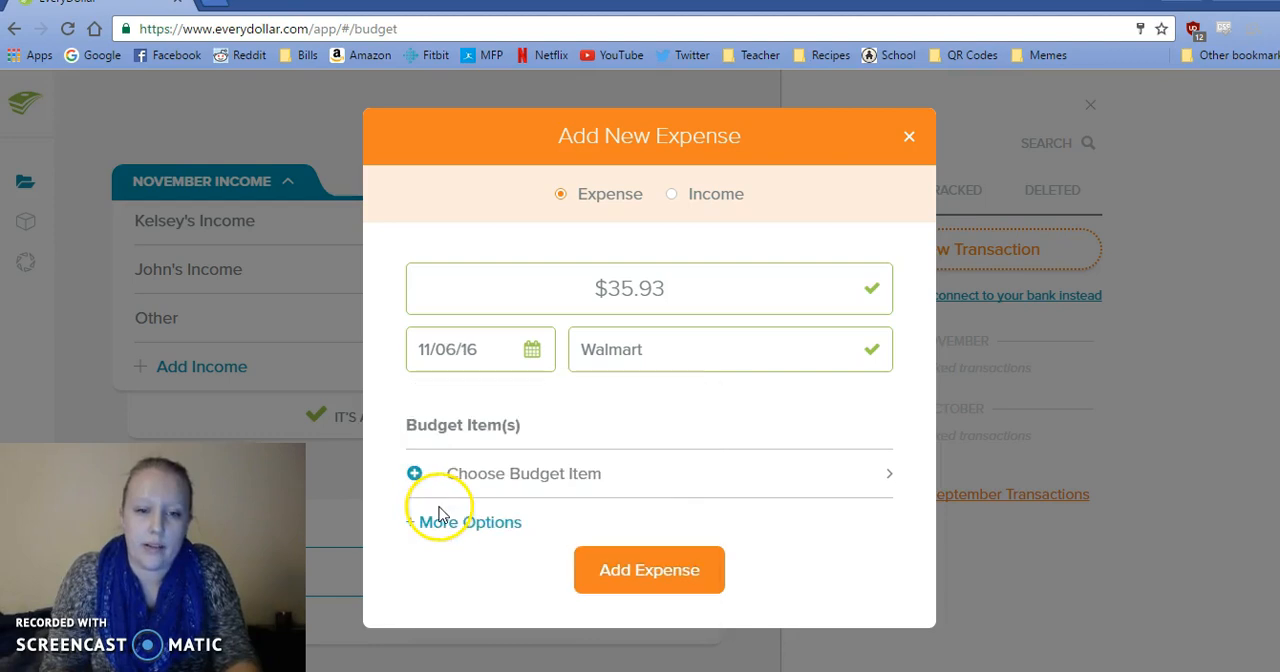
# Choose Groceries, Household Supplies and Beauty/Clothing as the budget items for the 35.93 Walmart expense.
pyautogui.click(508, 497)
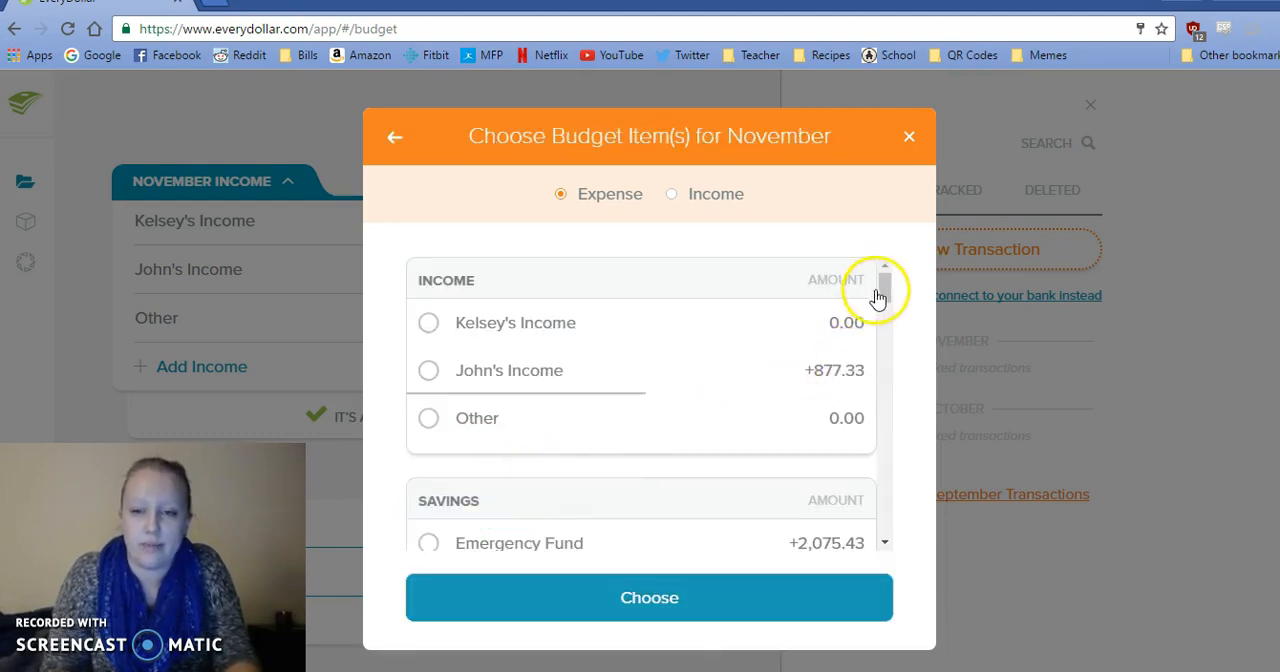
pyautogui.moveTo(886, 288); pyautogui.dragTo(888, 377)
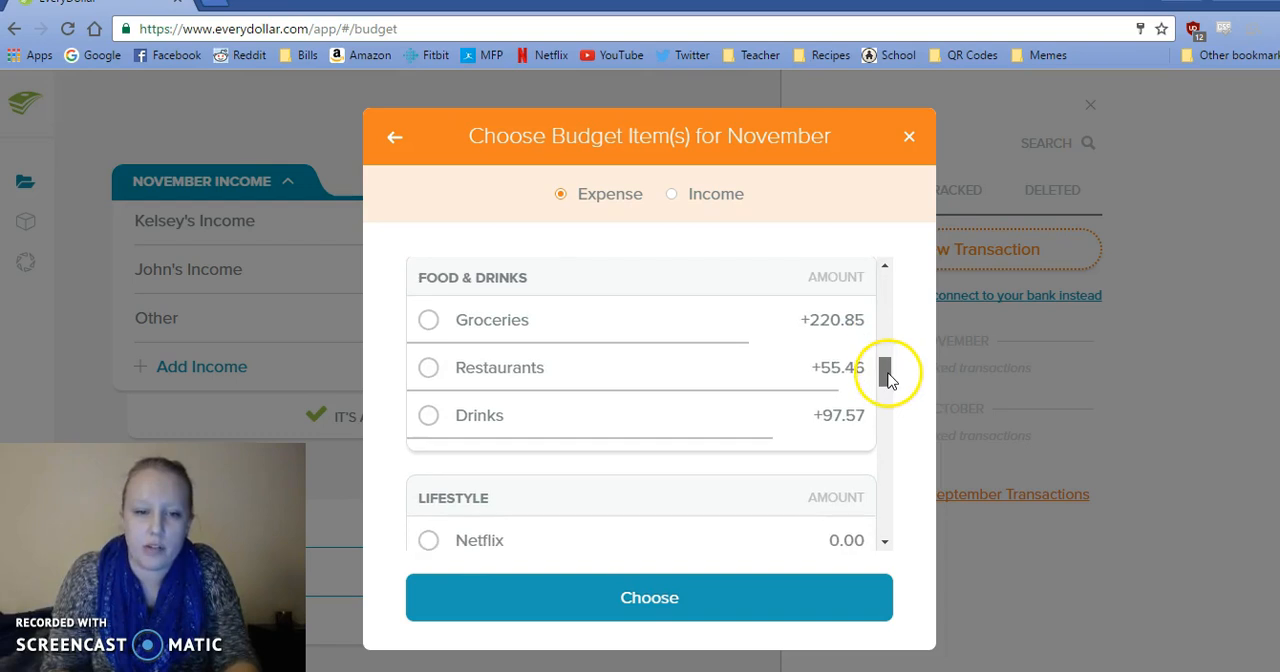
pyautogui.click(752, 314)
pyautogui.moveTo(889, 371); pyautogui.dragTo(886, 516)
pyautogui.click(636, 338)
pyautogui.click(737, 414)
pyautogui.click(681, 596)
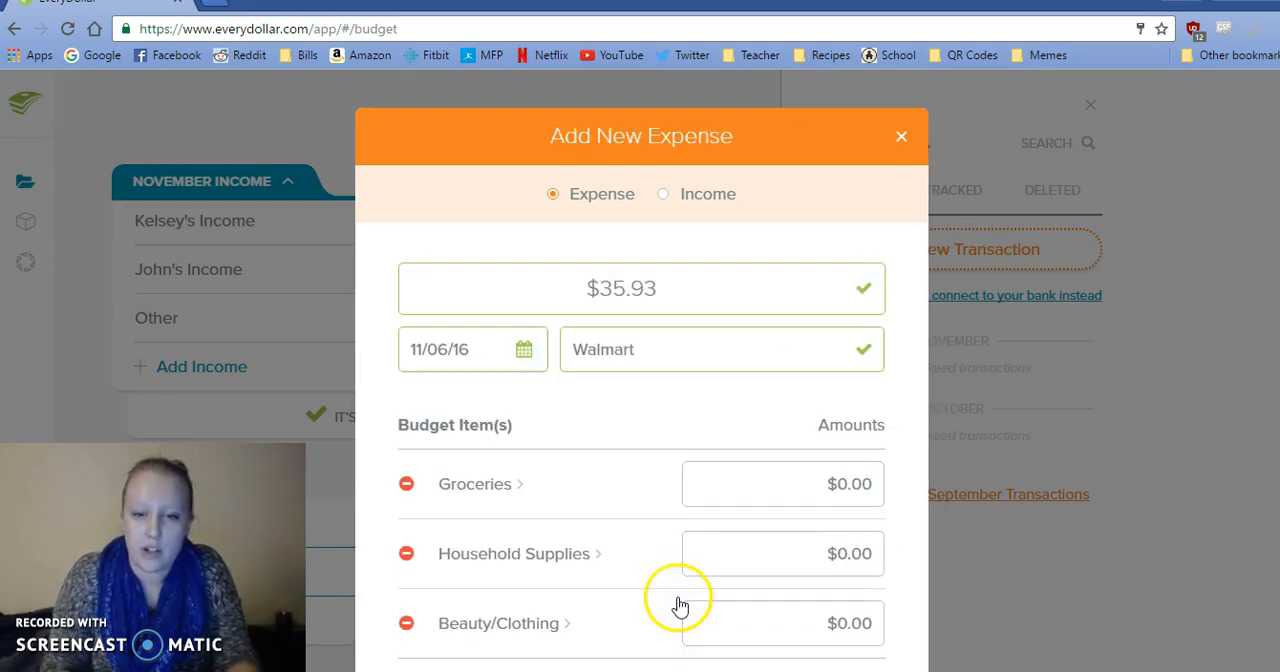
# Split the Walmart expense into 17.55 for Groceries, 14.50 for Household Supplies and 3.88 for Beauty/Clothing, and track it.
pyautogui.click(791, 487)
pyautogui.write('17.55')
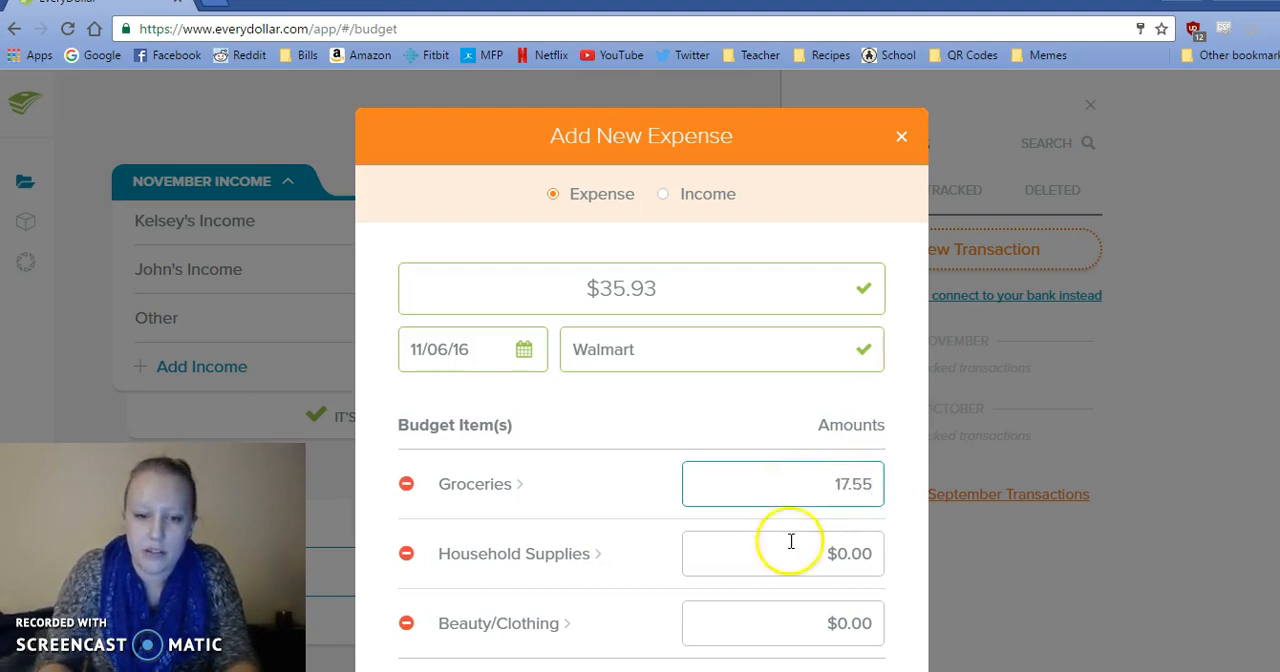
pyautogui.scroll(-2, 641, 400)
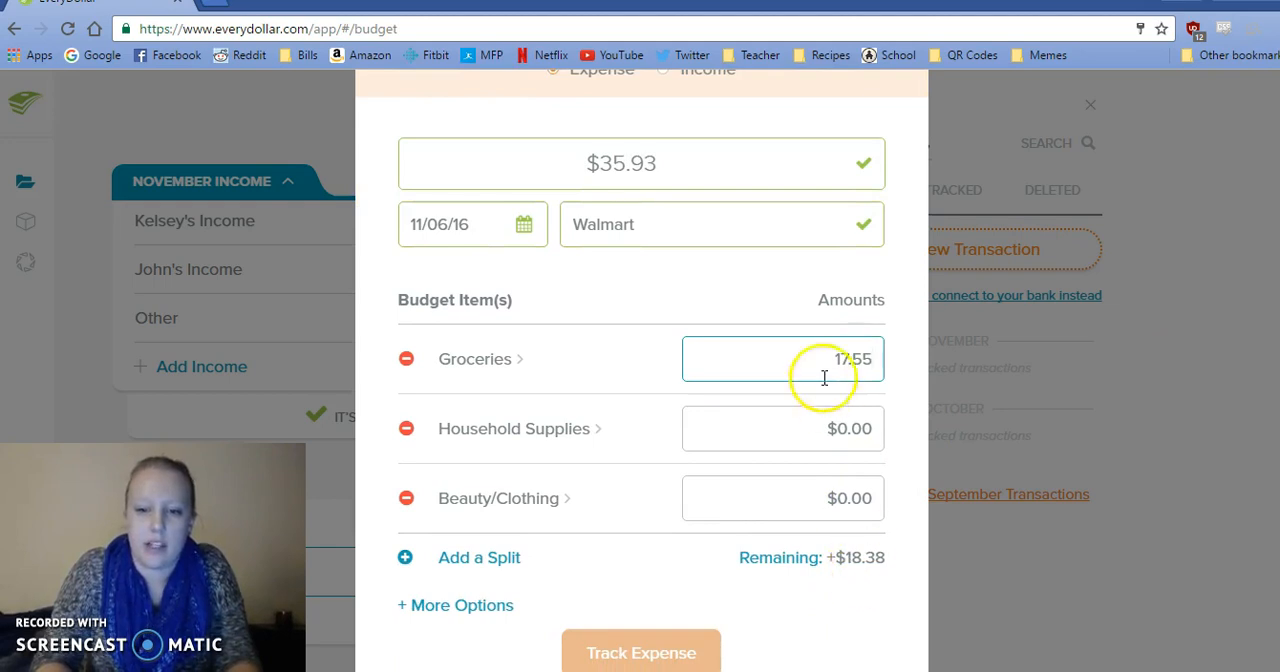
pyautogui.click(795, 435)
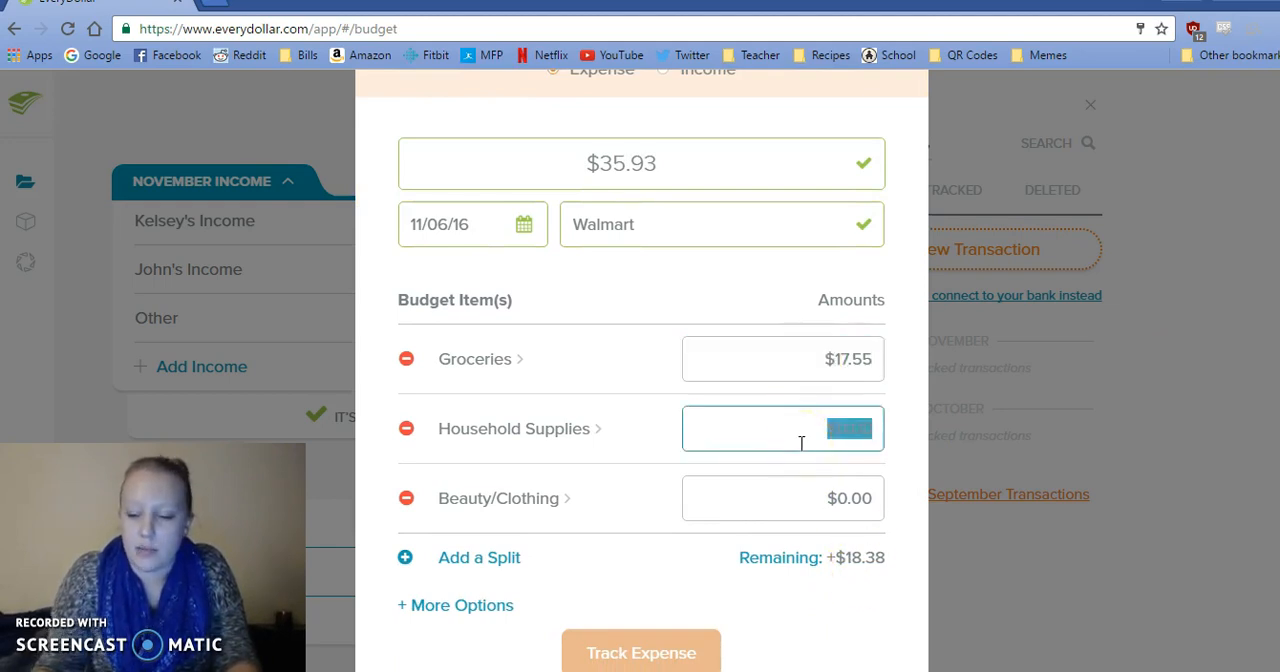
pyautogui.write('14.5')
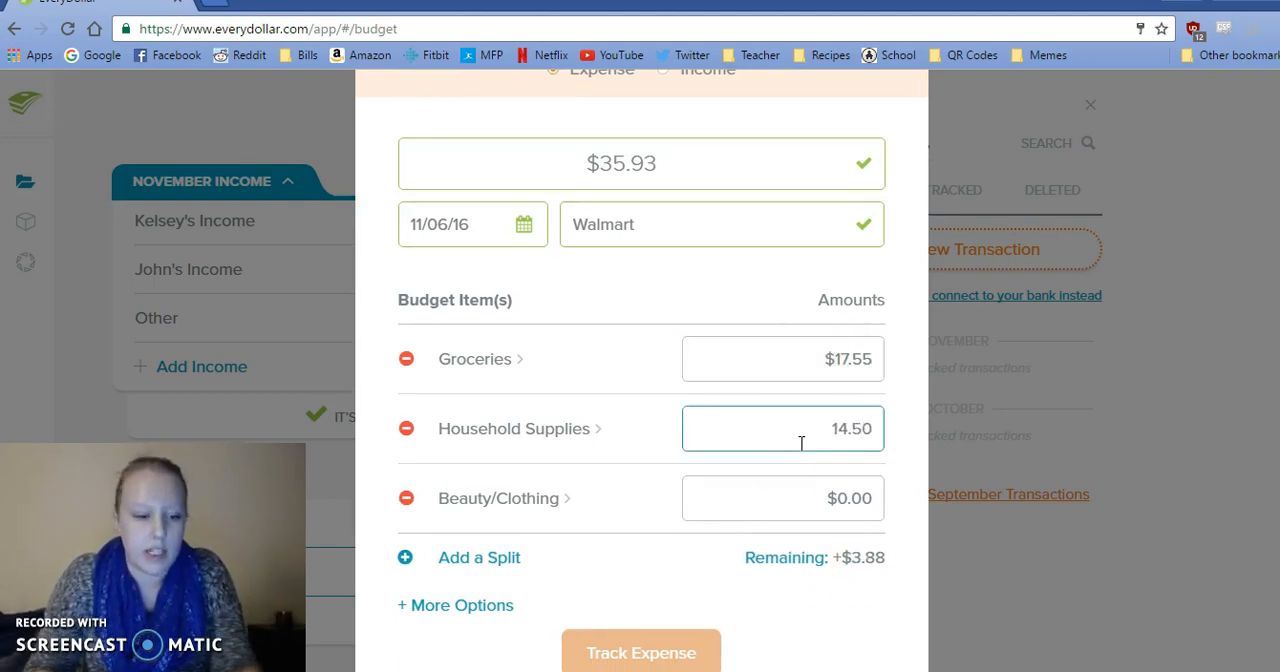
pyautogui.write('0')
pyautogui.press('Tab')
pyautogui.write('3.88')
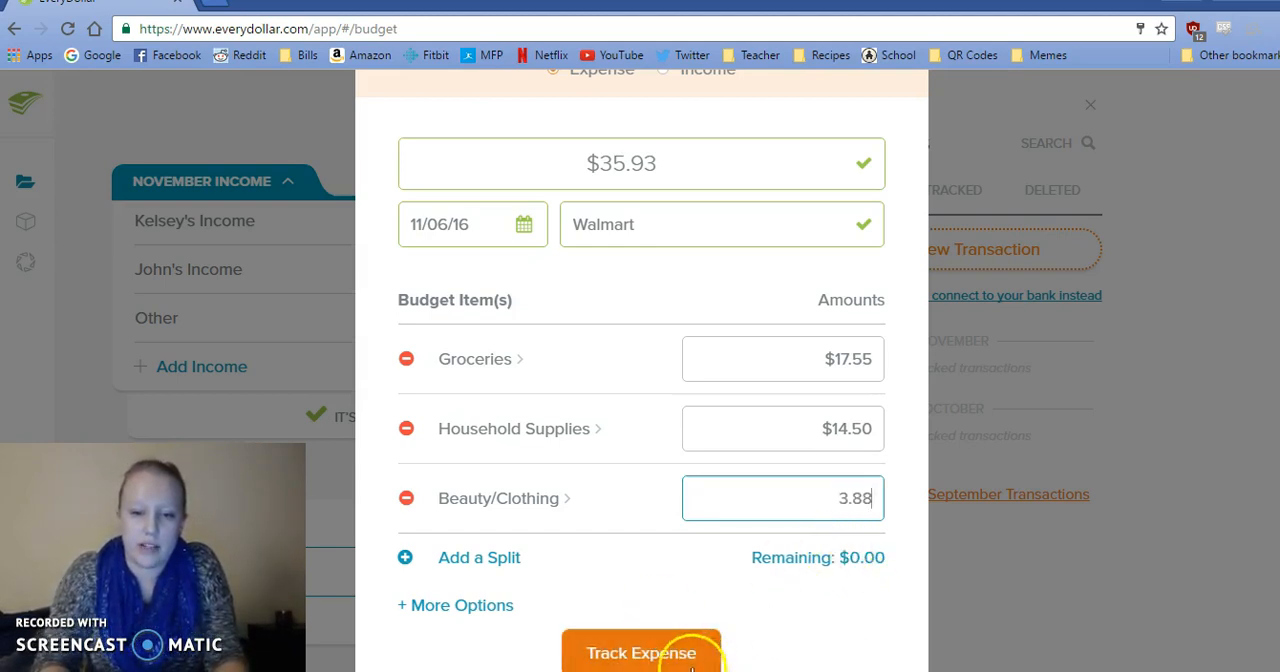
pyautogui.click(660, 652)
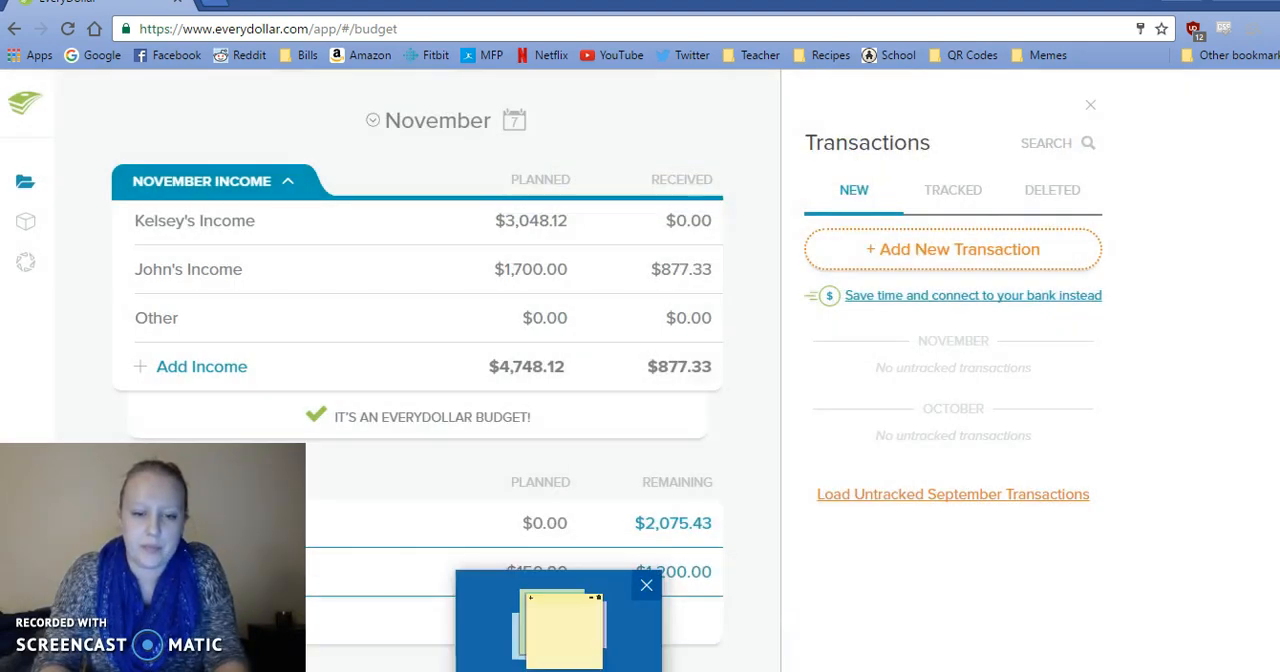
# Copy the 11/7 car expense amount, 17.33, from the sticky notes into a new expense.
pyautogui.click(562, 671)
pyautogui.moveTo(861, 488); pyautogui.dragTo(828, 497)
pyautogui.hotkey('ctrl', 'c')
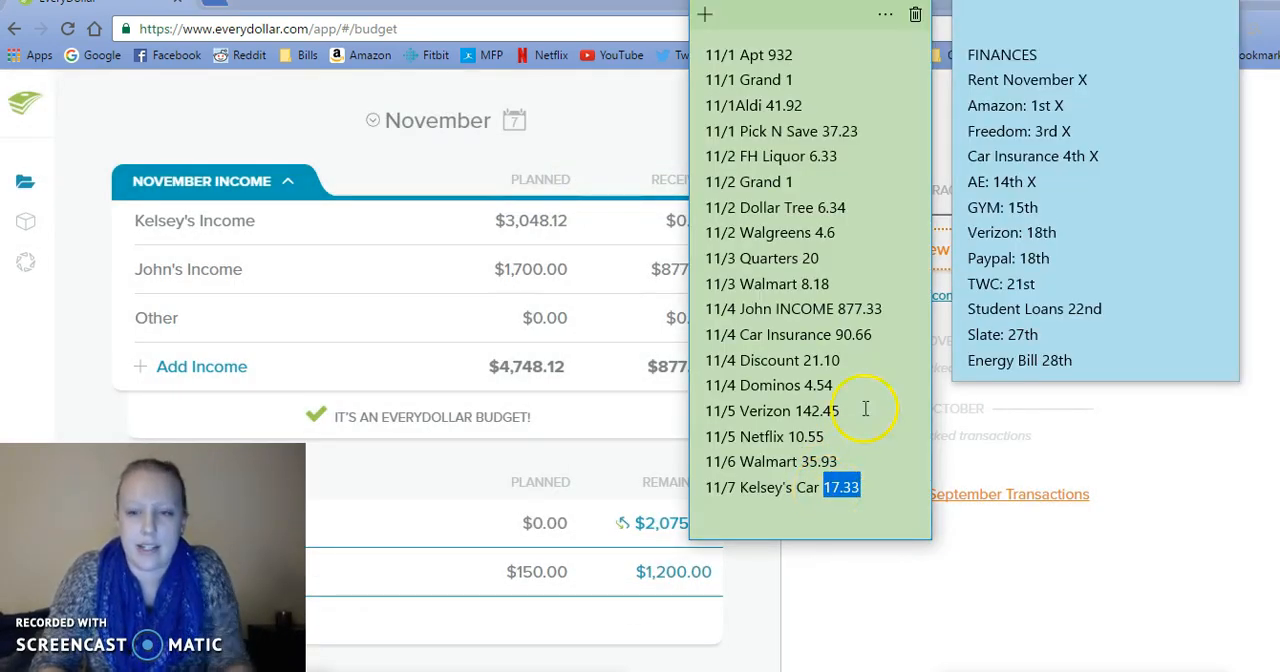
pyautogui.click(943, 252)
pyautogui.click(717, 282)
pyautogui.hotkey('ctrl', 'v')
# Enter the car description from the sticky note as the merchant of the 17.33 expense and open its date calendar.
pyautogui.click(624, 349)
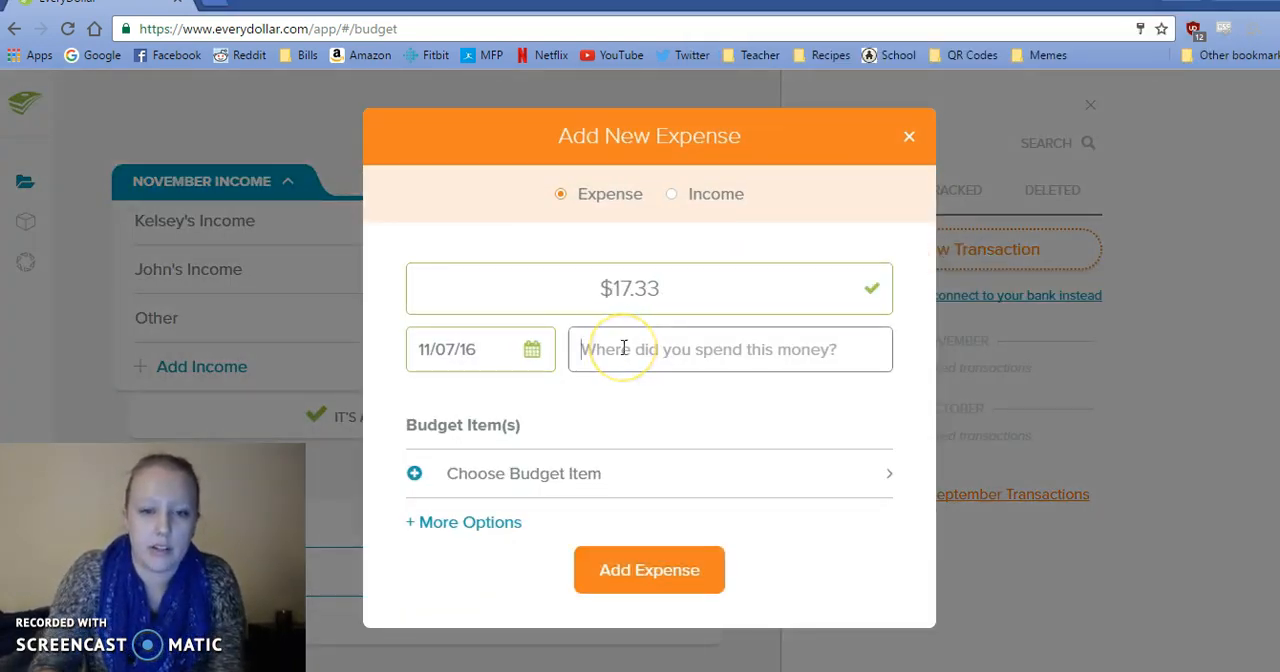
pyautogui.write('K')
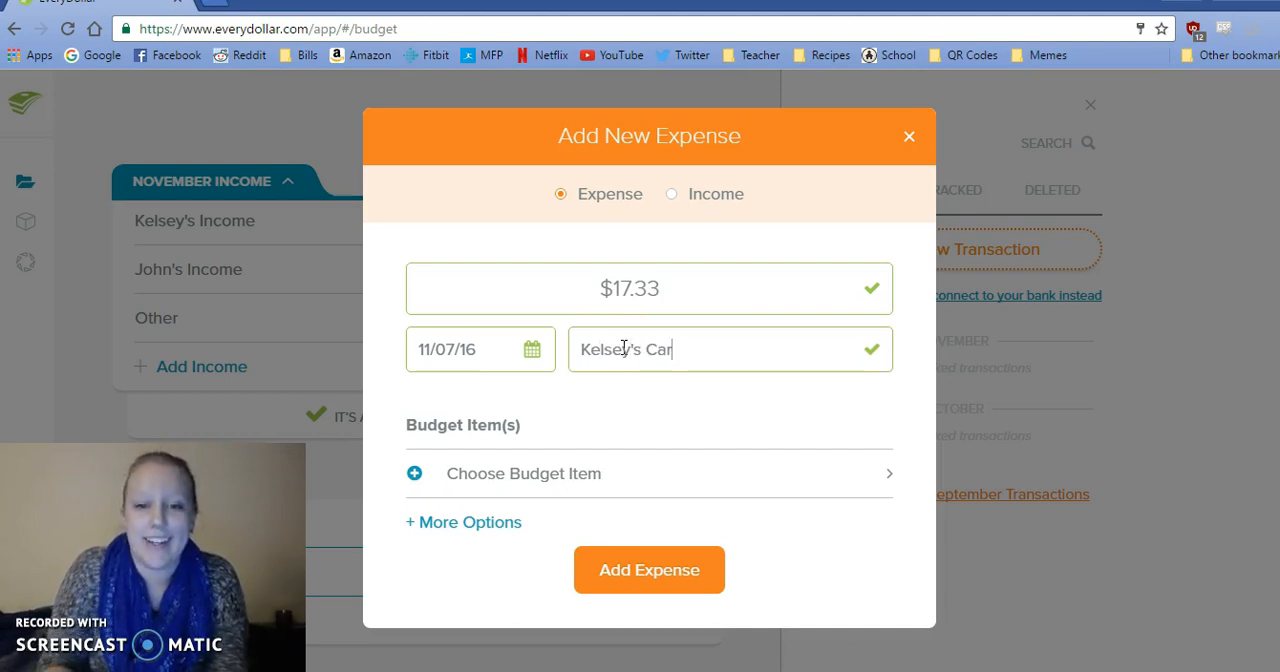
pyautogui.write("elsey's Car")
pyautogui.click(531, 349)
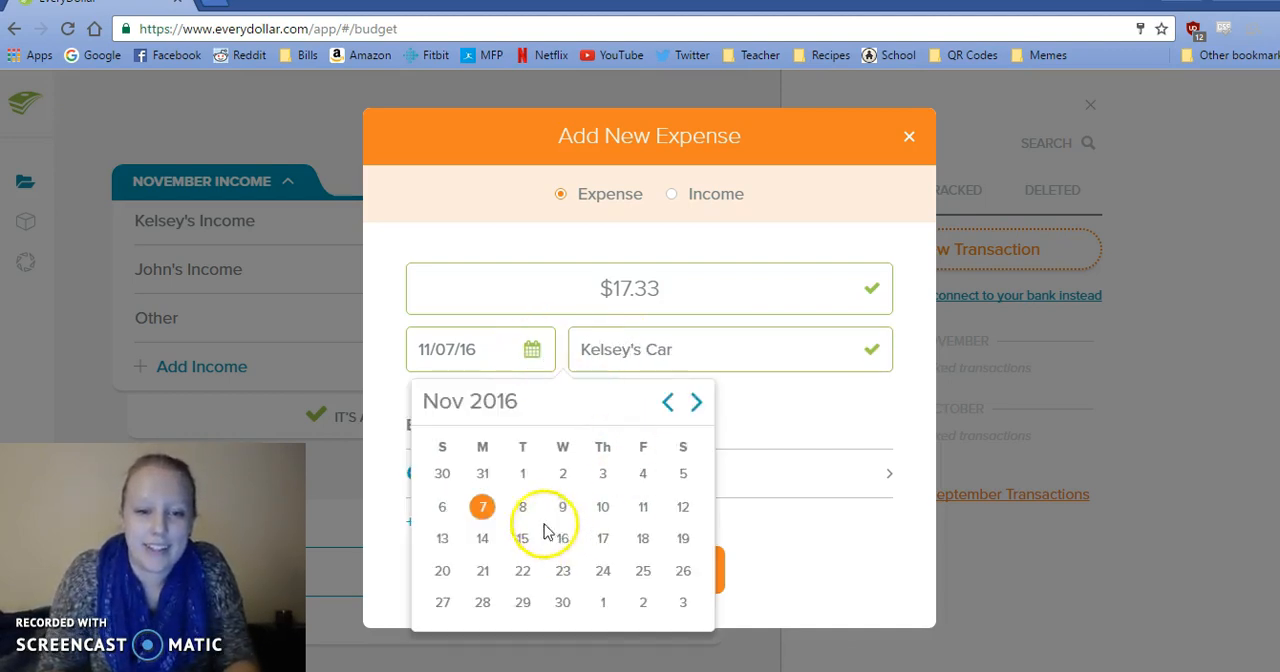
# Assign the 17.33 car expense to Auto Gas & Oil under Transportation and track it.
pyautogui.click(748, 480)
pyautogui.moveTo(883, 286); pyautogui.dragTo(886, 363)
pyautogui.click(806, 331)
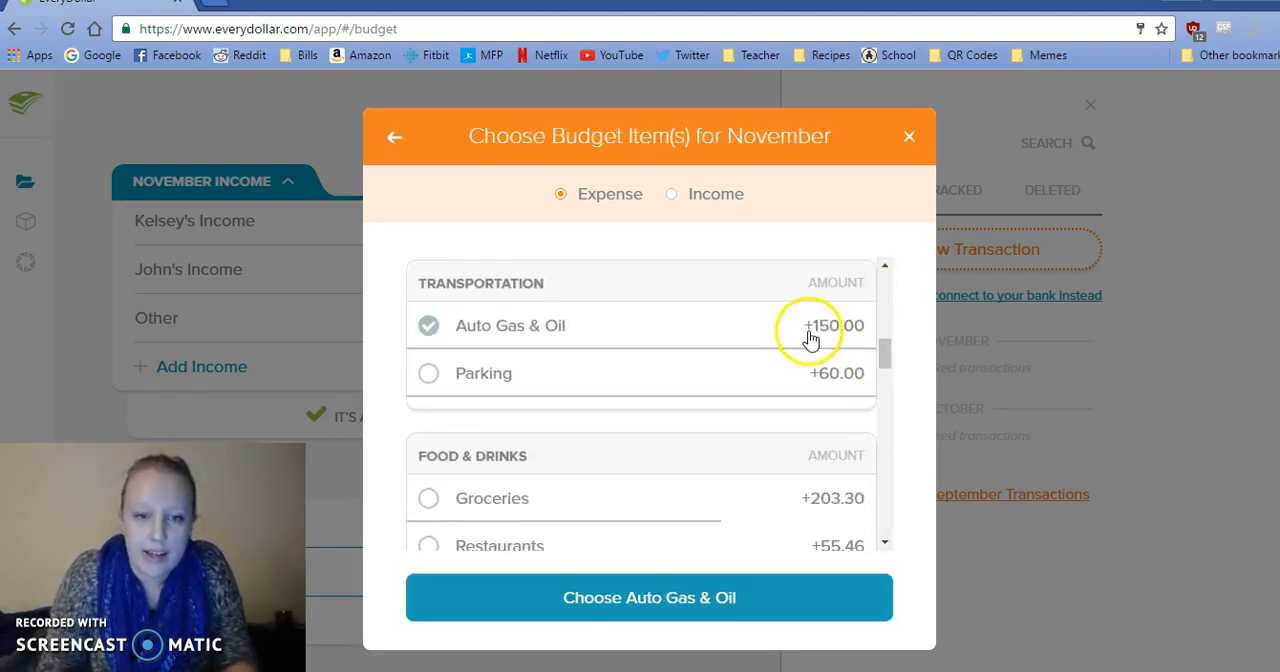
pyautogui.click(740, 580)
pyautogui.click(697, 612)
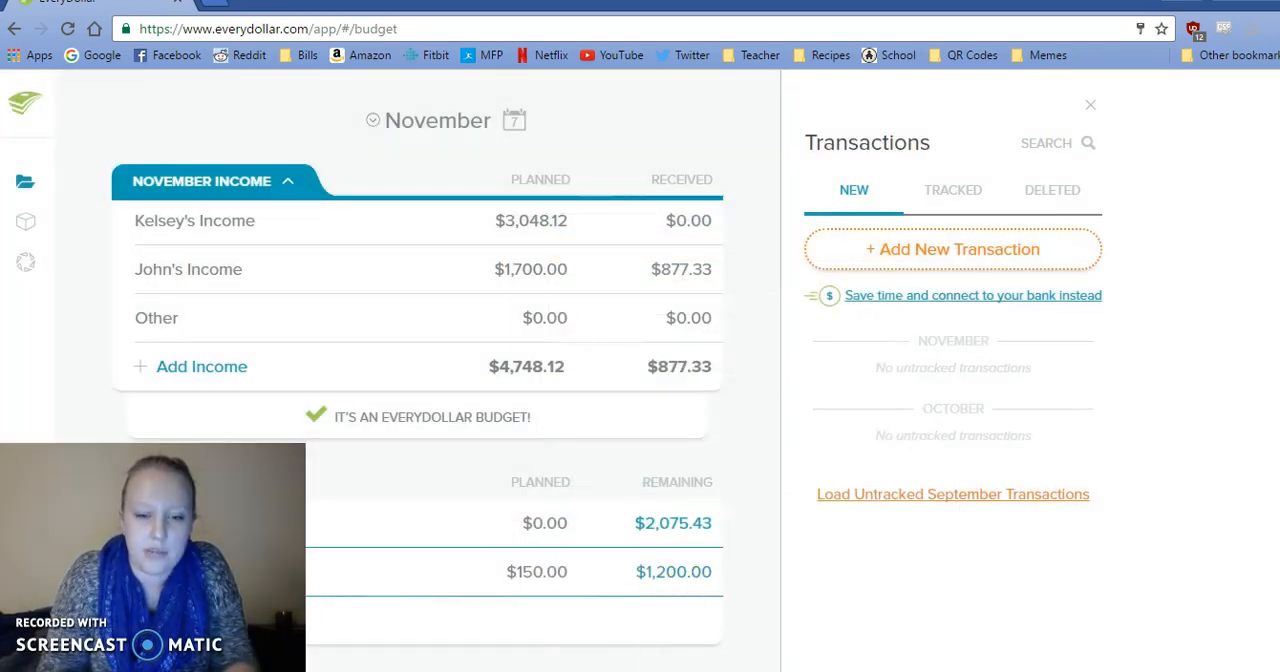
# In the FINANCES sticky note, mark Verizon and Paypal with an X and delete the Freedom line.
pyautogui.click(565, 671)
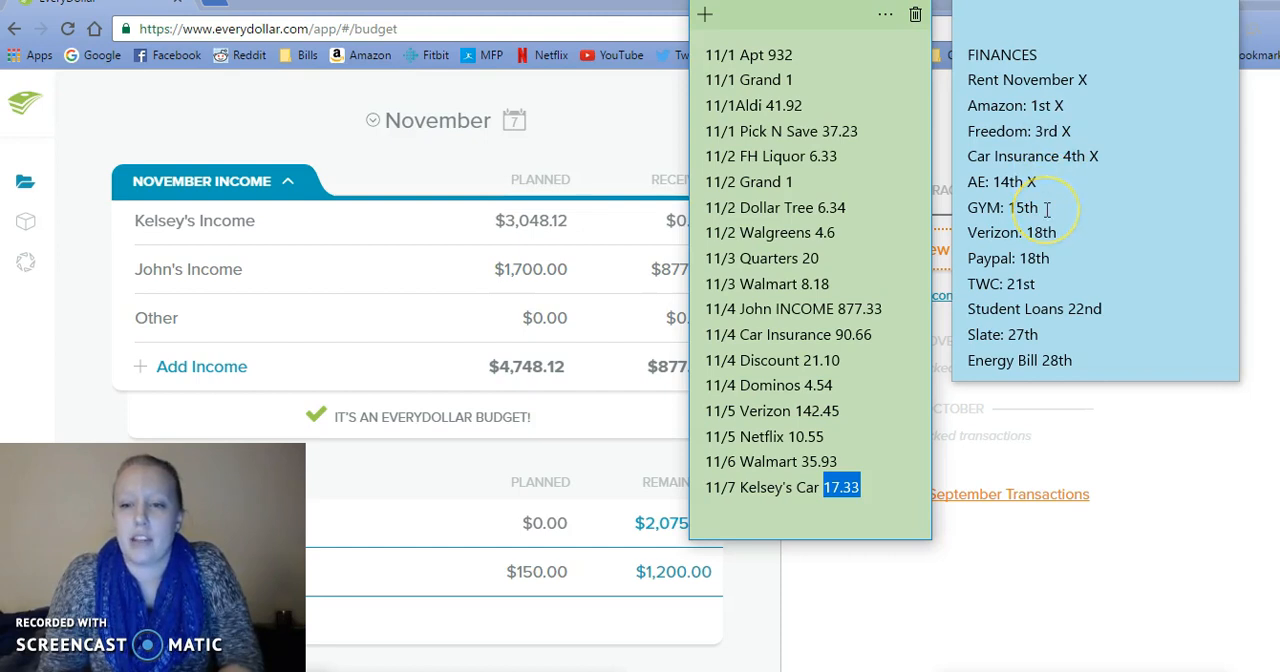
pyautogui.click(1068, 231)
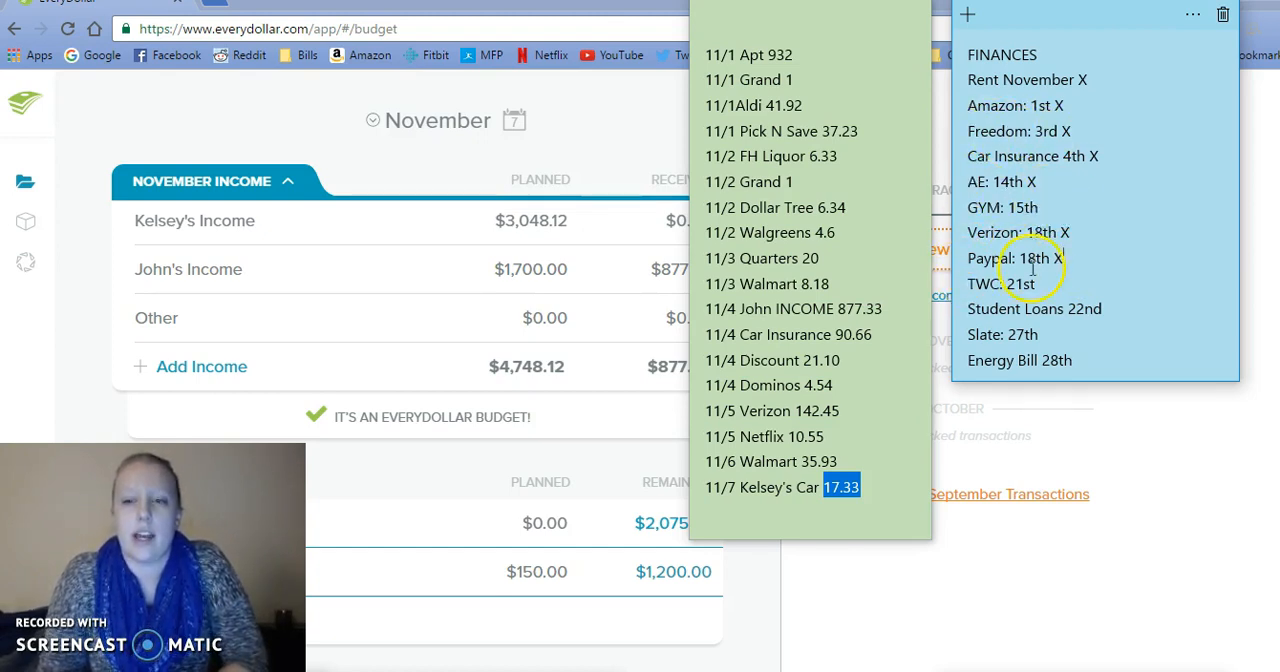
pyautogui.tripleClick(1014, 124)
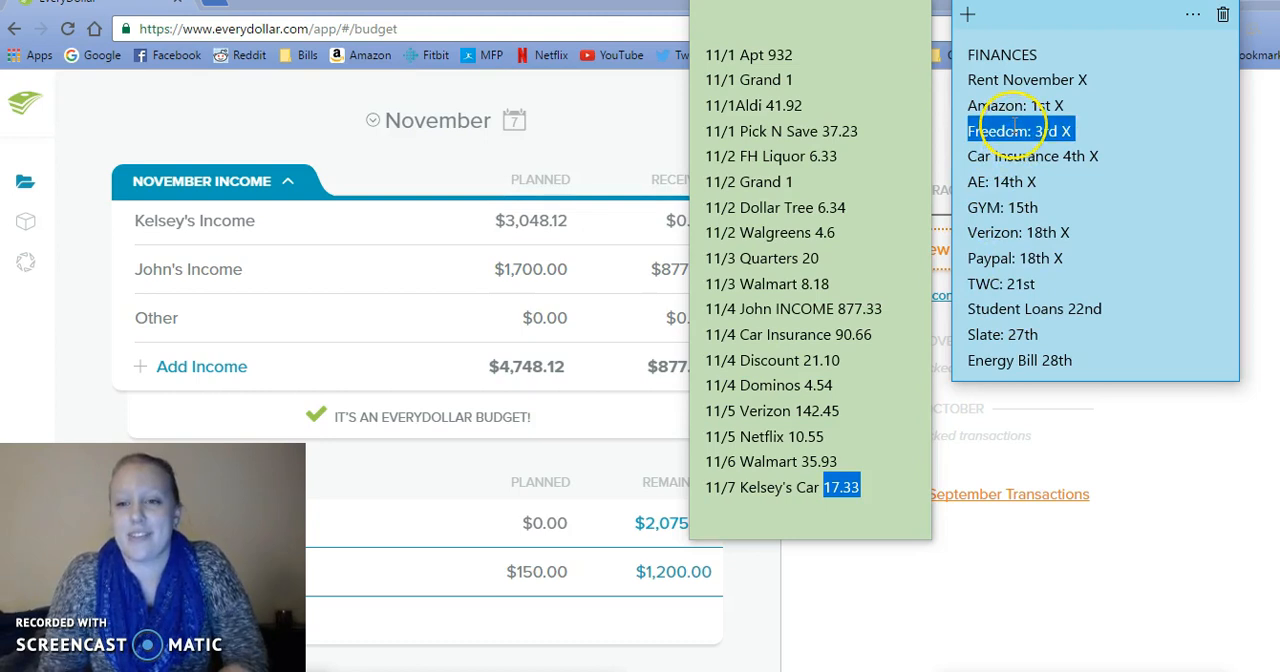
pyautogui.press('BackSpace')
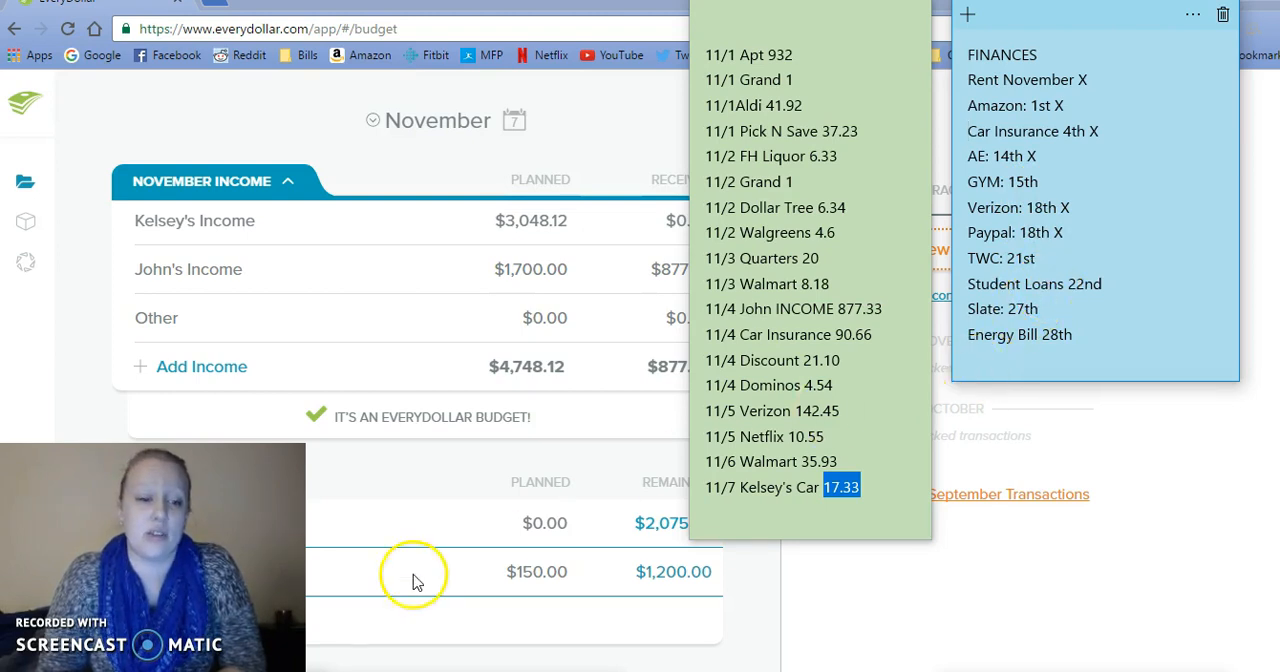
# Switch back to the EveryDollar budget and close the transactions list.
pyautogui.click(514, 3)
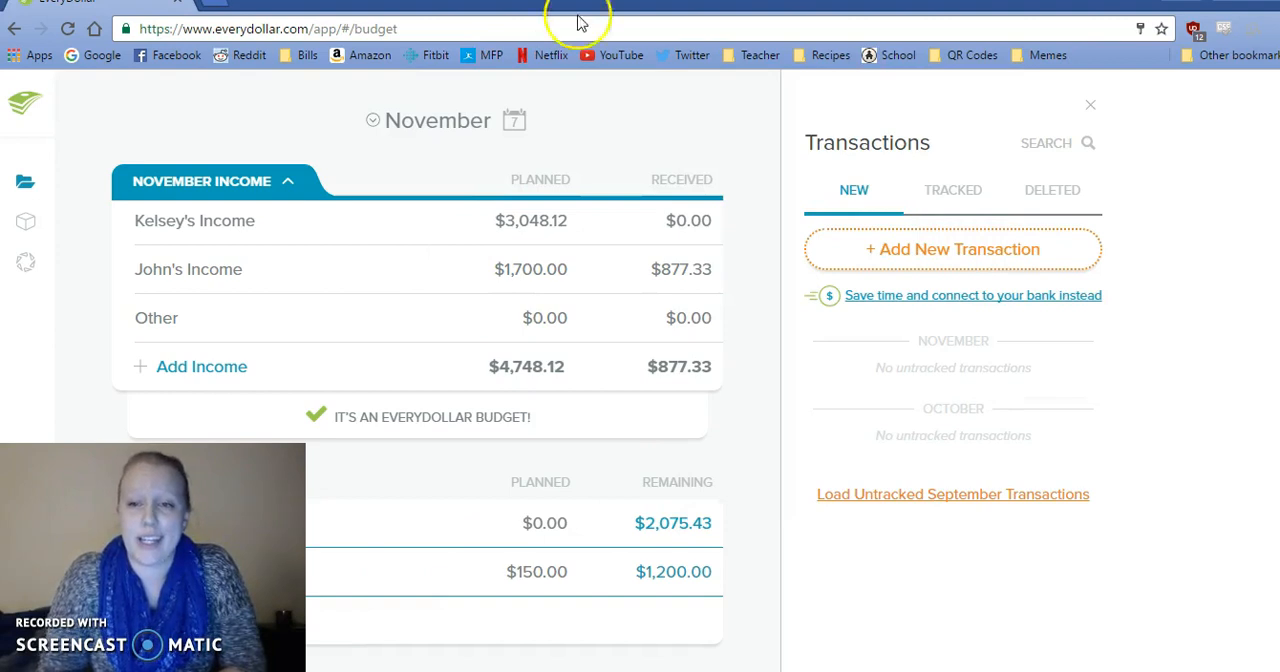
pyautogui.click(1088, 110)
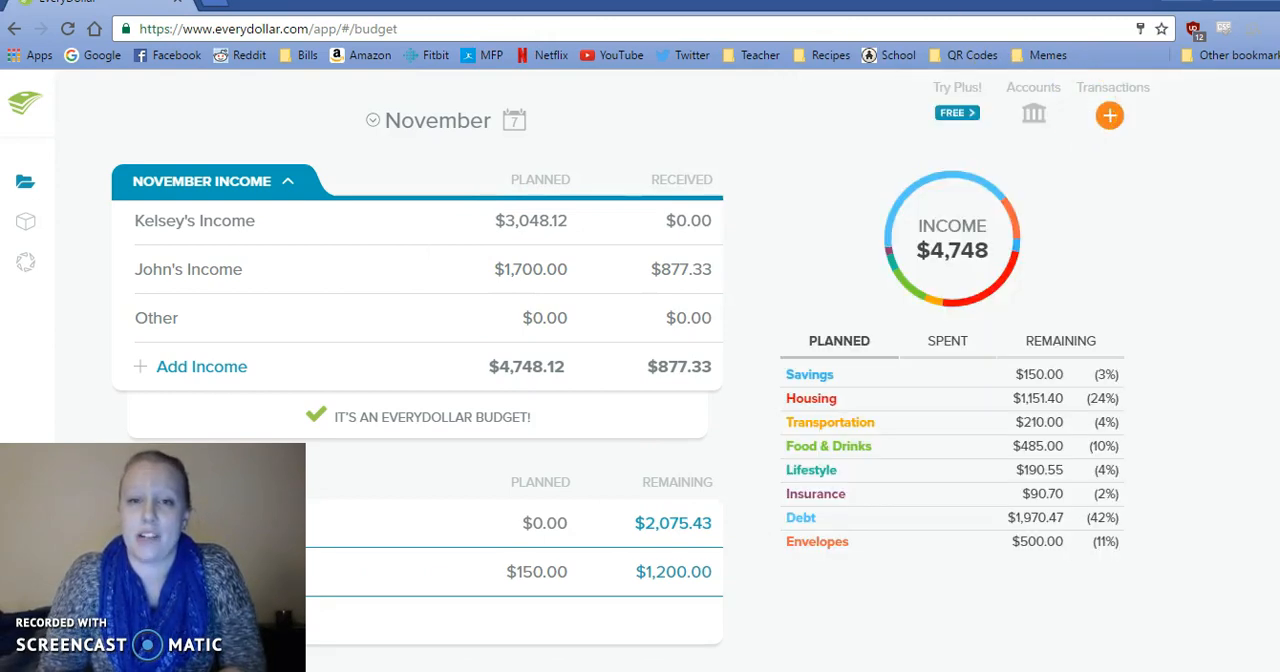